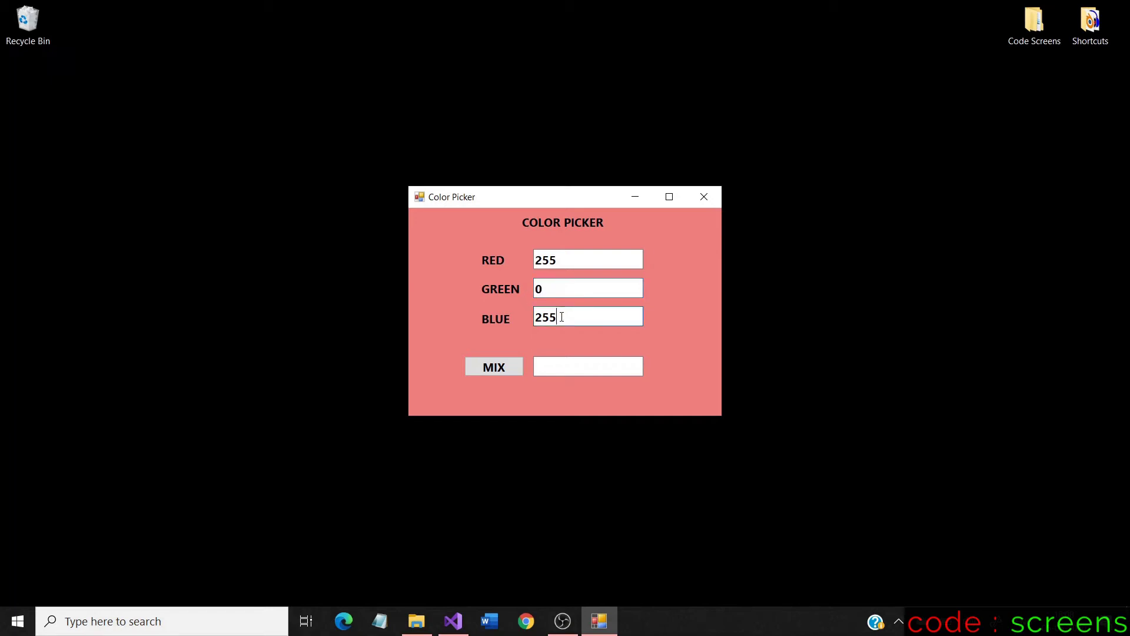
Change the BLUE value and remix twice, producing magenta from red and blue.
left_click_drag(560, 316, 530, 316)
type("0")
left_click(510, 368)
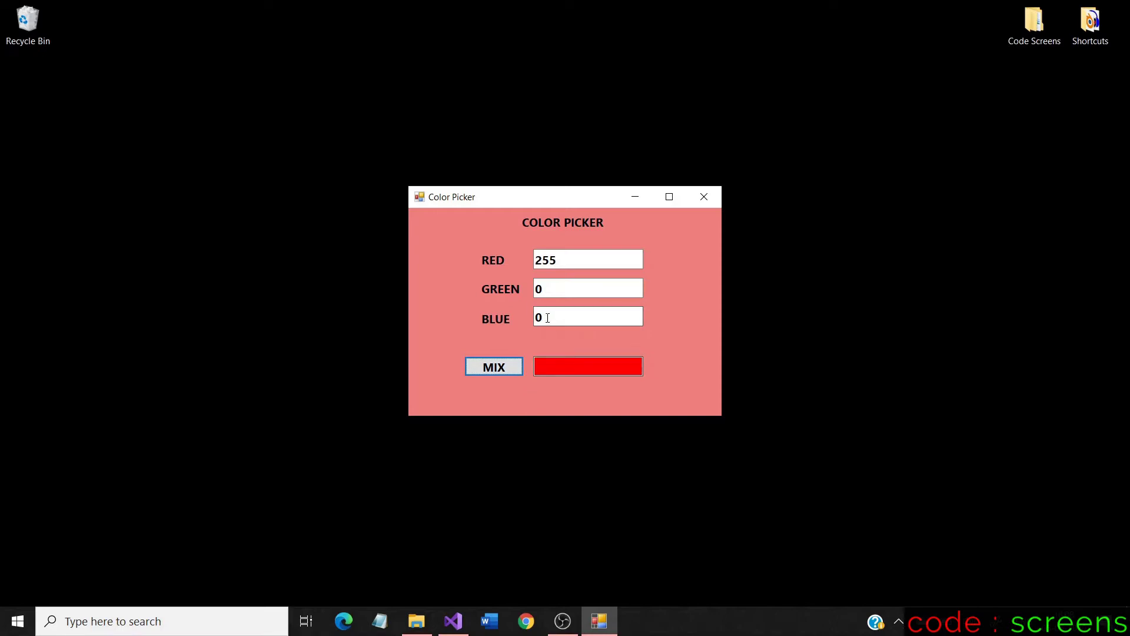
left_click_drag(555, 318, 535, 318)
type("255")
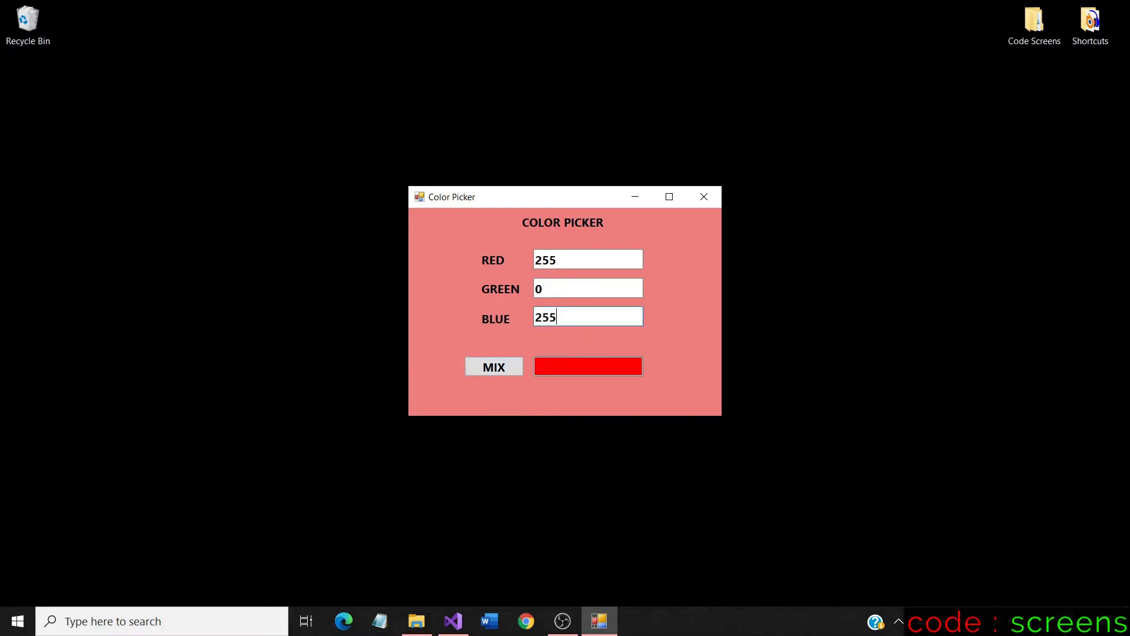
left_click(491, 366)
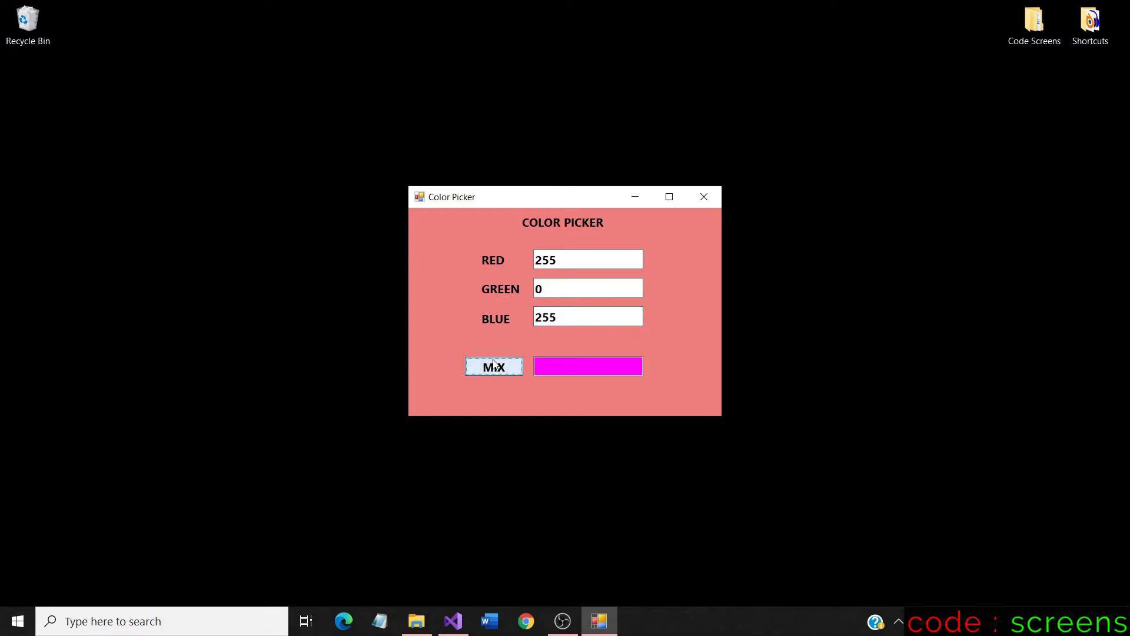
Set RED to 0 for pure blue, then GREEN to 255 to mix cyan.
left_click_drag(558, 260, 490, 264)
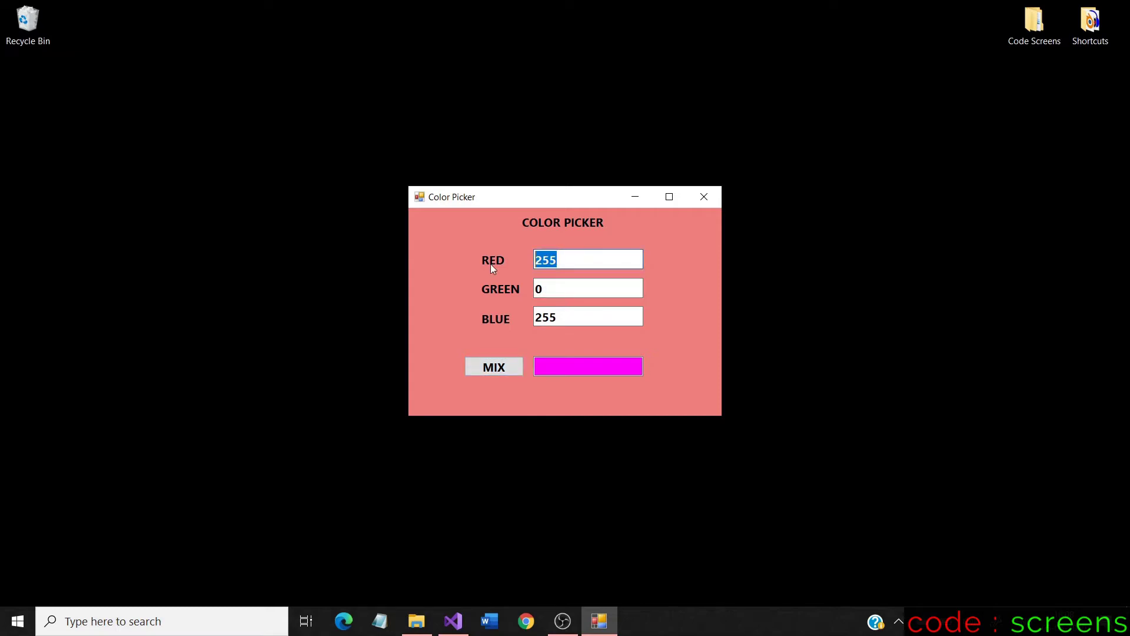
type("0")
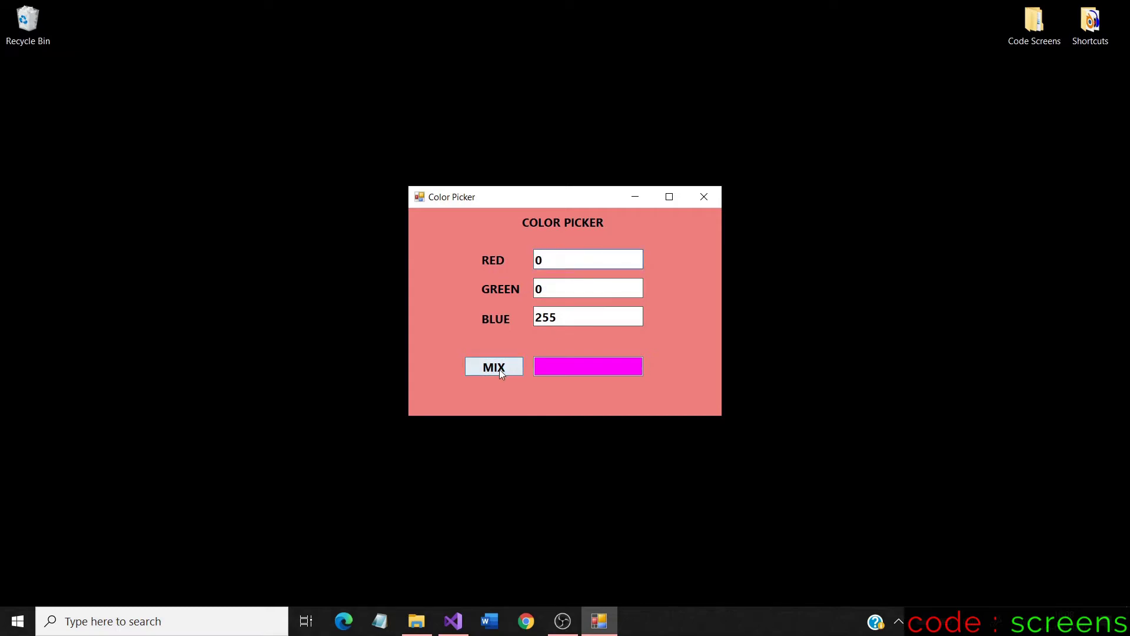
left_click(499, 369)
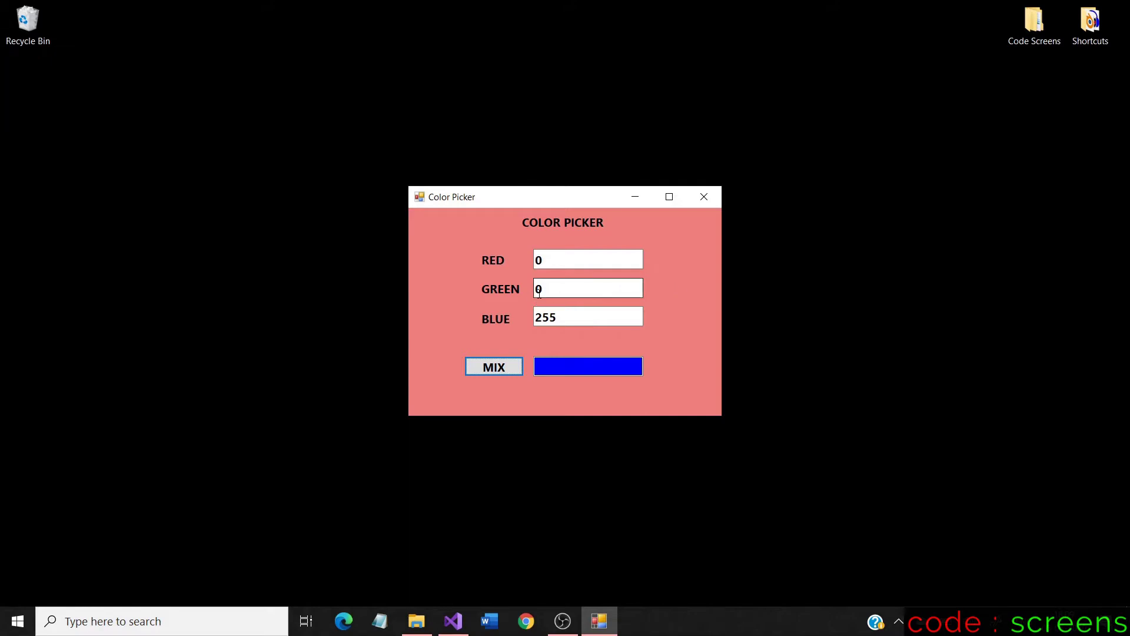
left_click_drag(547, 288, 529, 293)
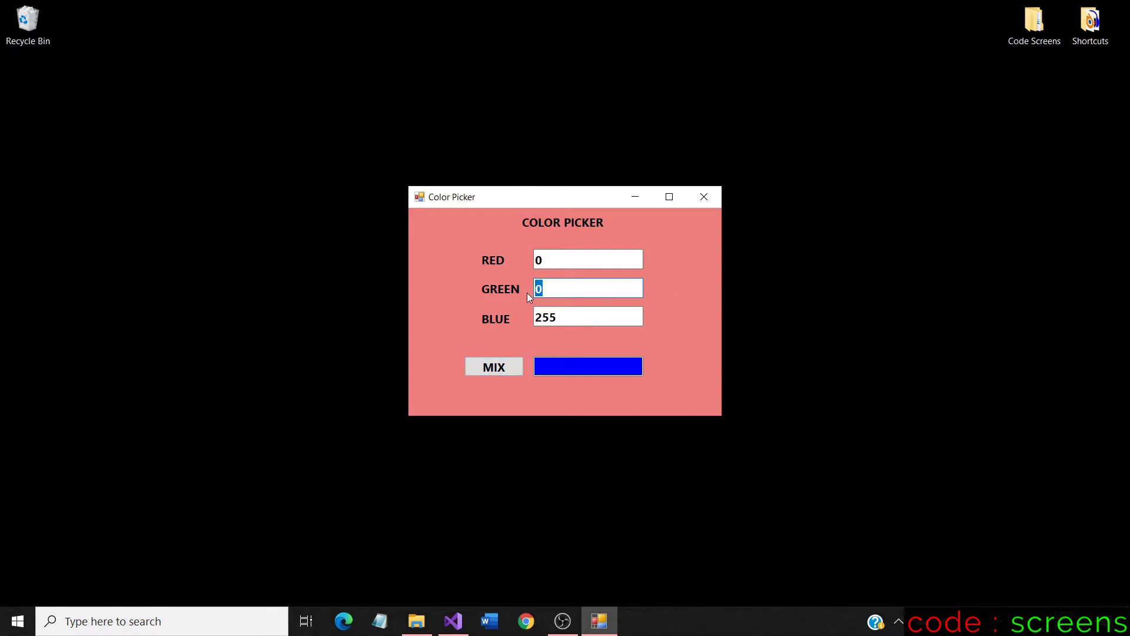
type("255")
left_click(495, 371)
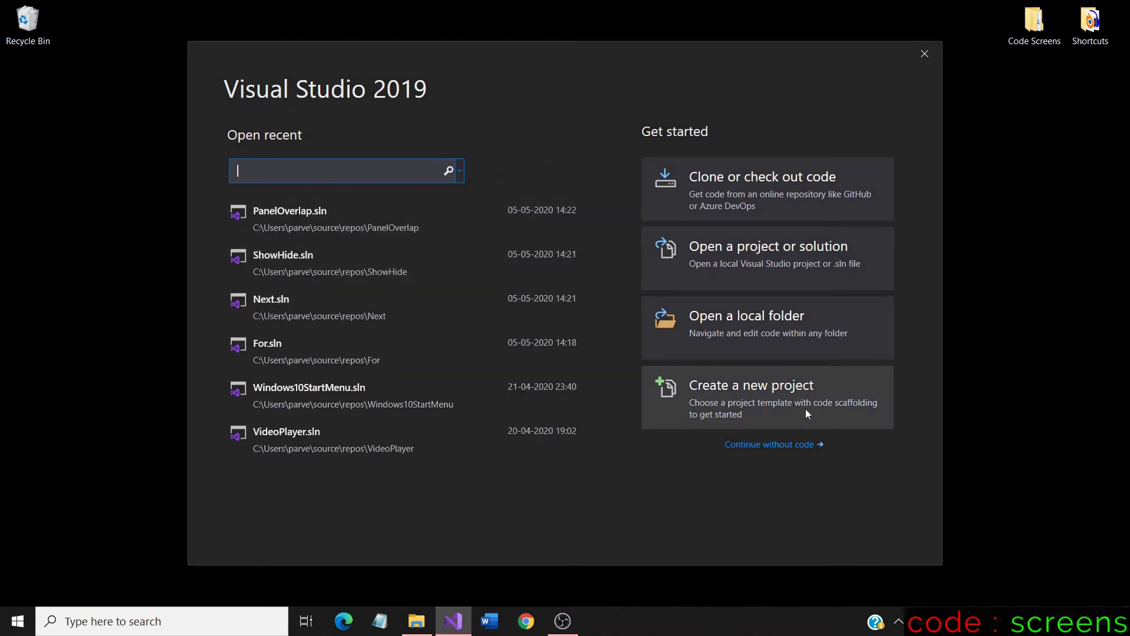
Start a new C# Windows Forms App (.NET Framework) project named ColorPicker.
left_click(785, 395)
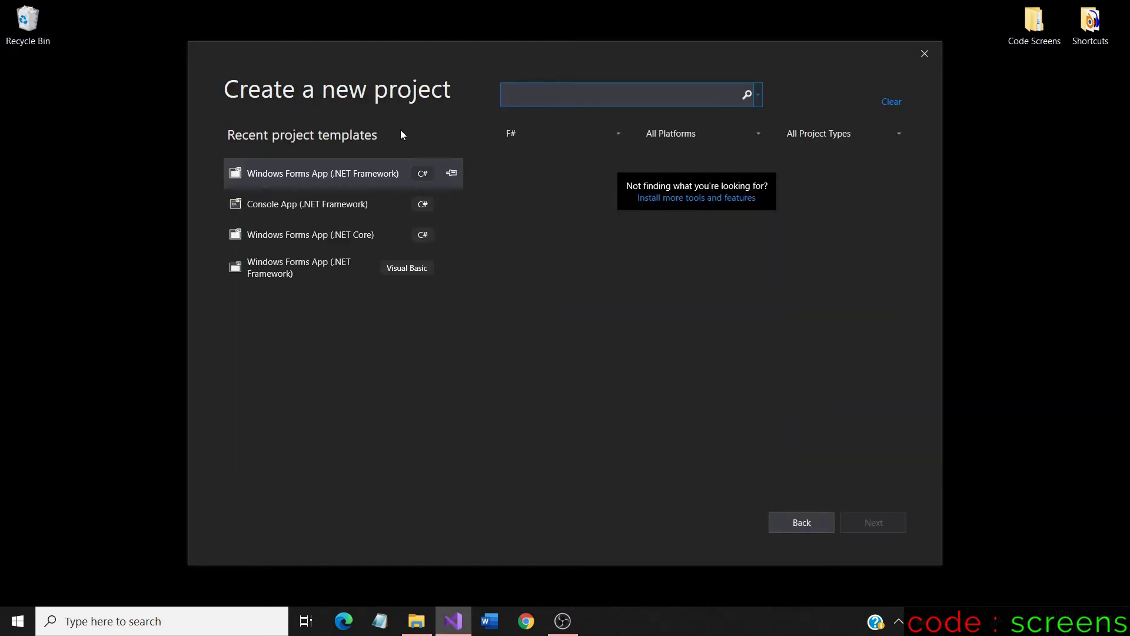
left_click(354, 173)
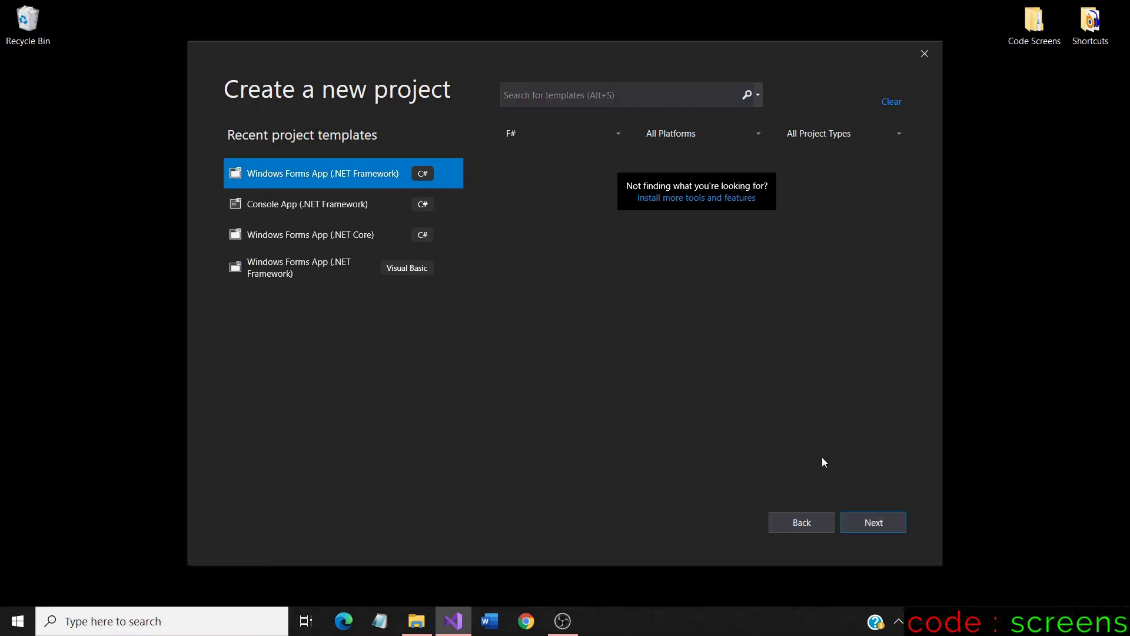
left_click(877, 522)
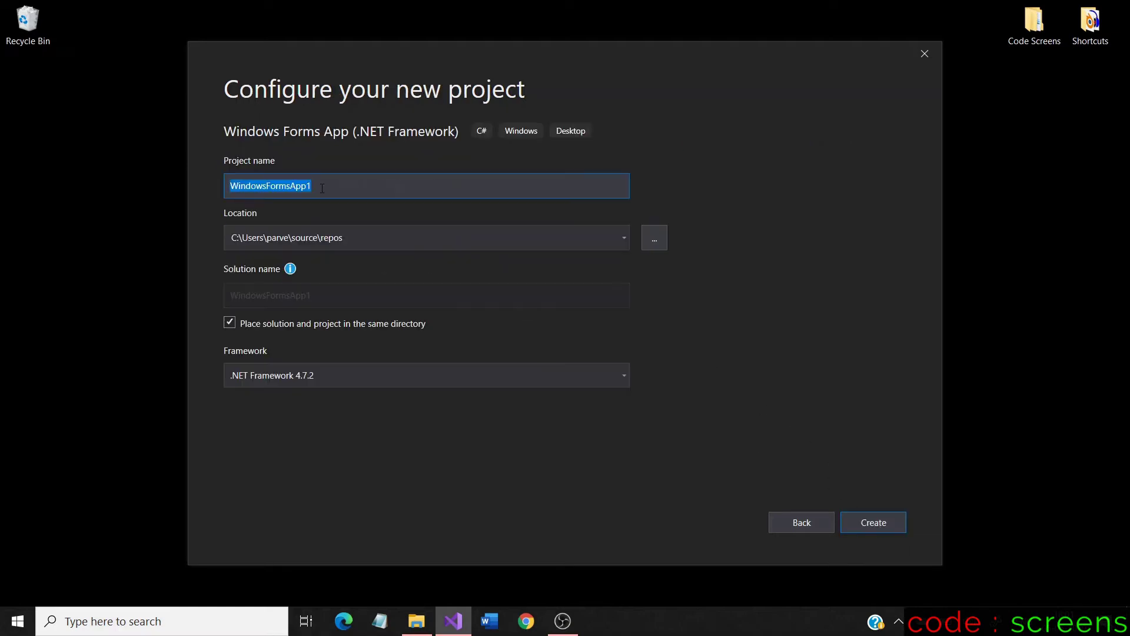
type("C")
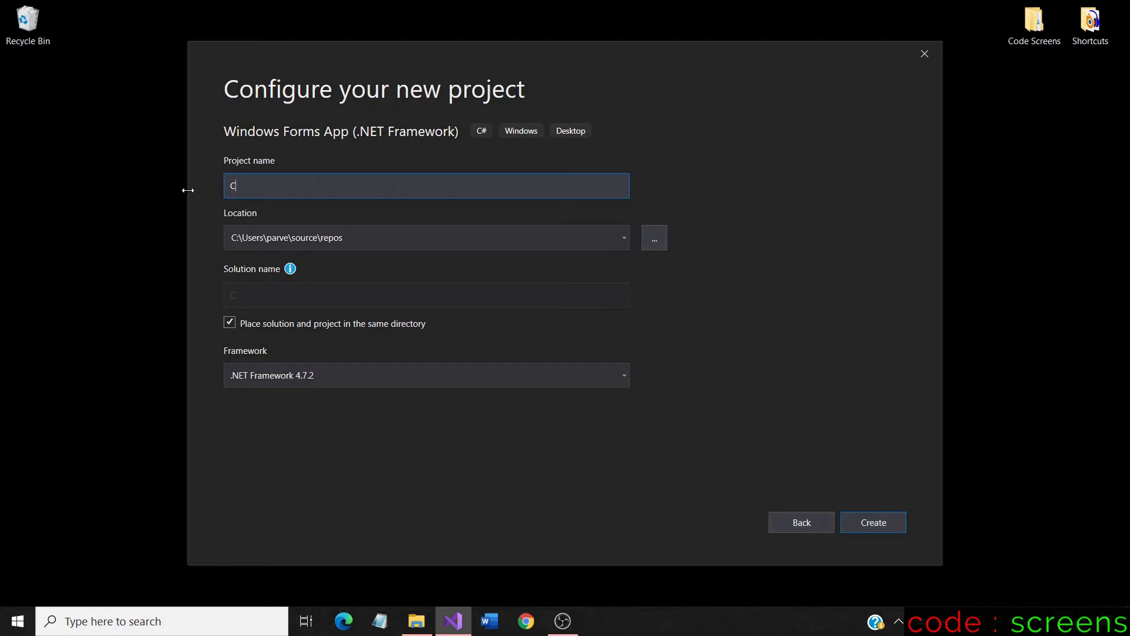
type("olorPi")
type("cker")
left_click(889, 522)
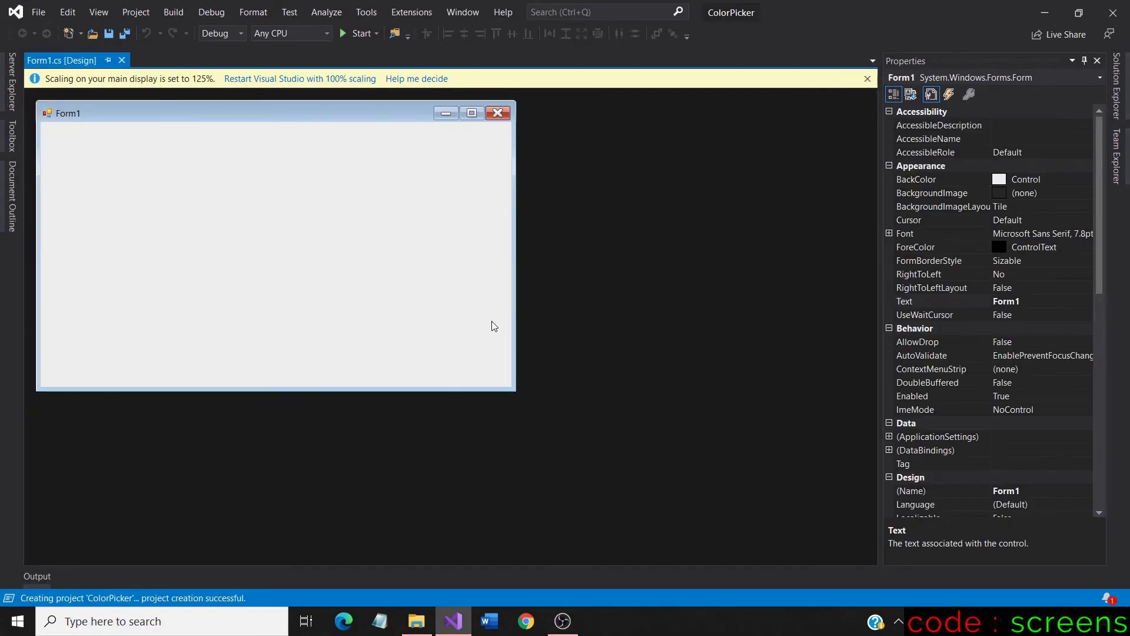
Narrow Form1 and set its BackColor to the Web colour LightCoral.
mouse_move(518, 244)
left_mouse_down()
mouse_move(416, 244)
mouse_move(455, 245)
left_mouse_up()
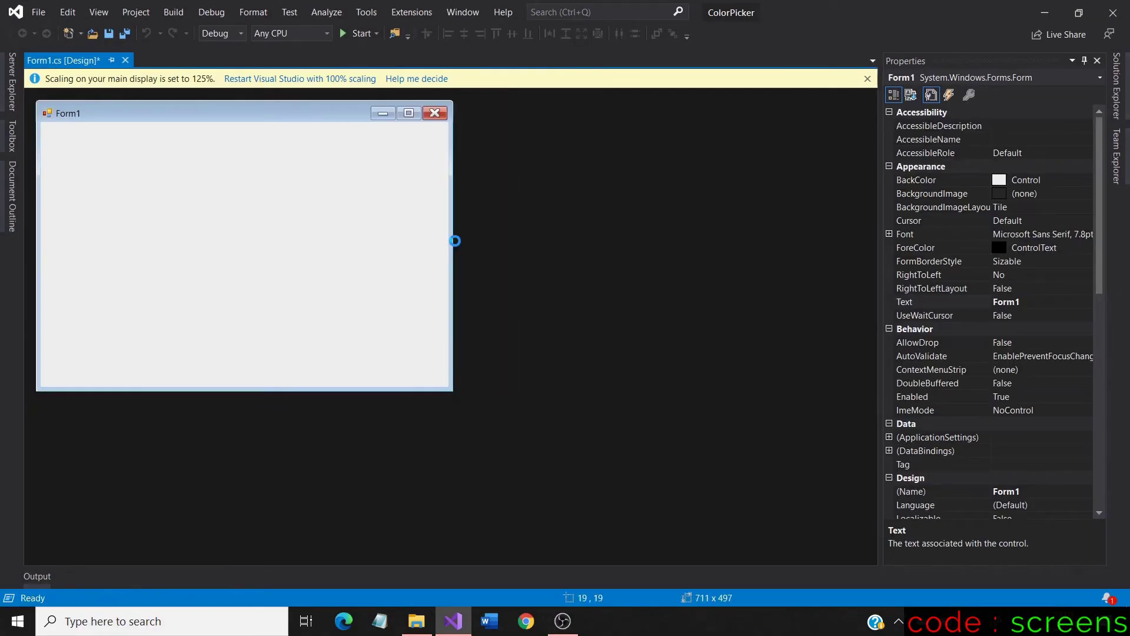
left_click(1098, 212)
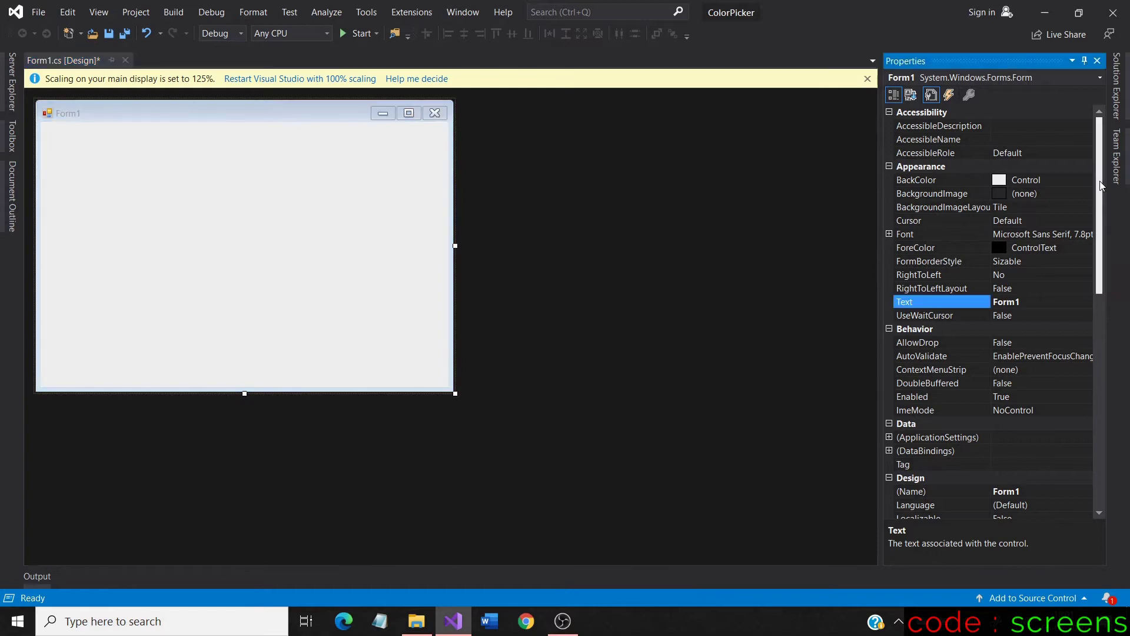
left_click(1041, 182)
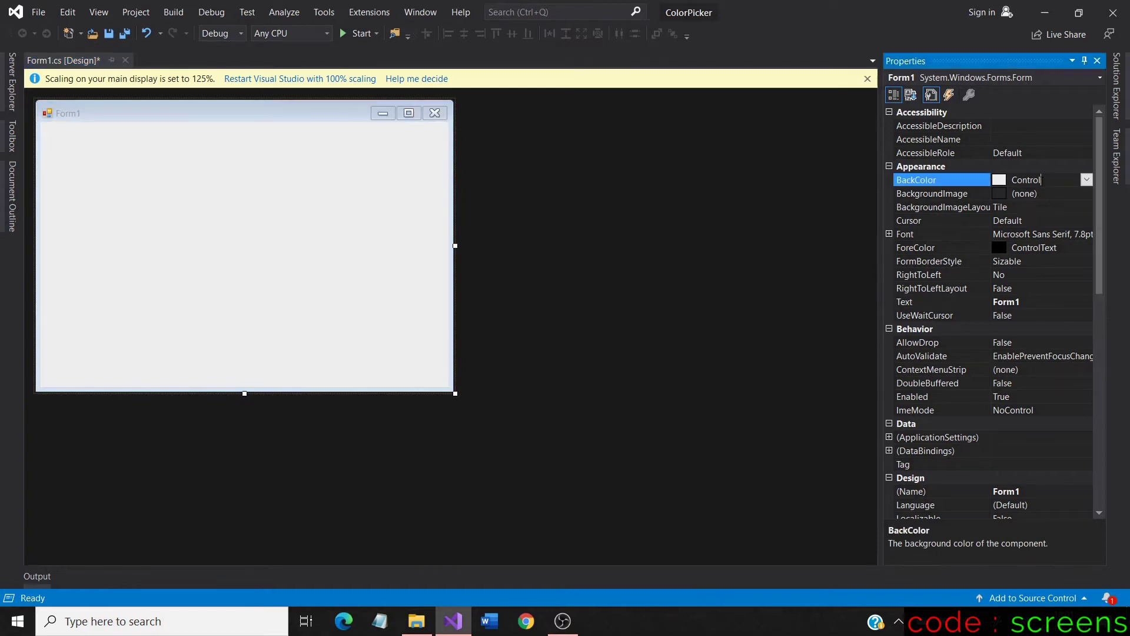
left_click(1088, 182)
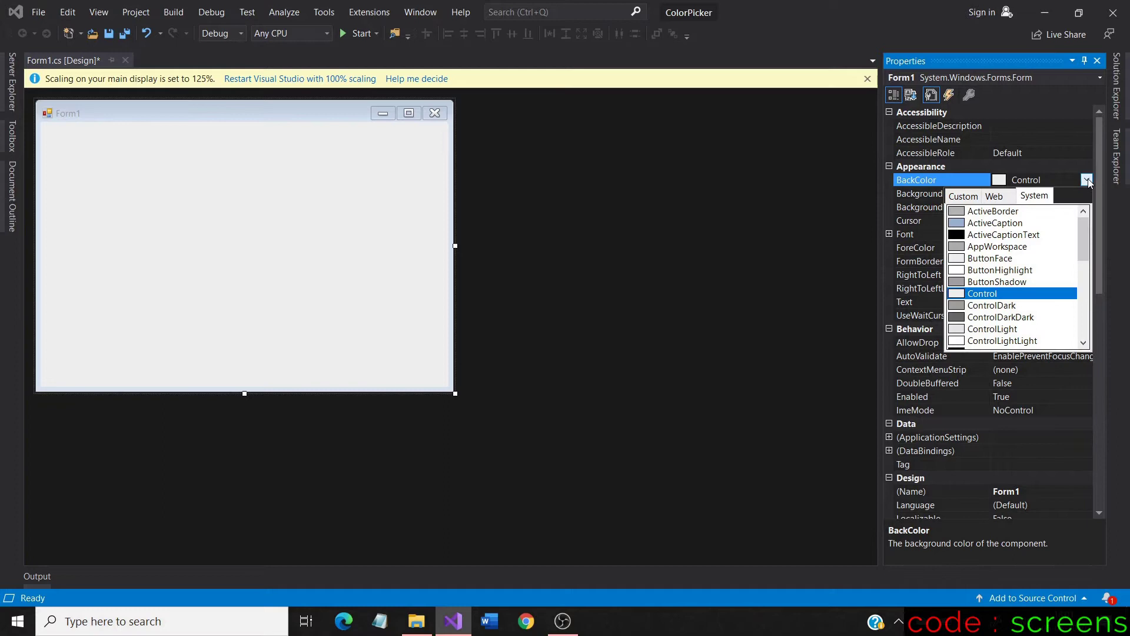
left_click(990, 202)
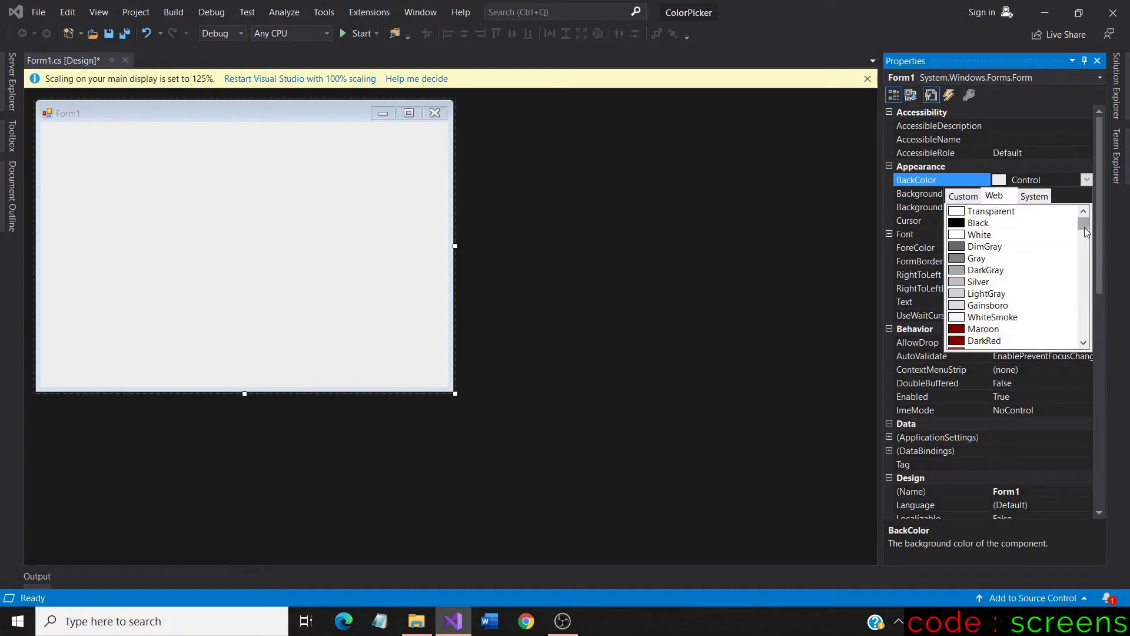
left_click_drag(1085, 227, 1086, 239)
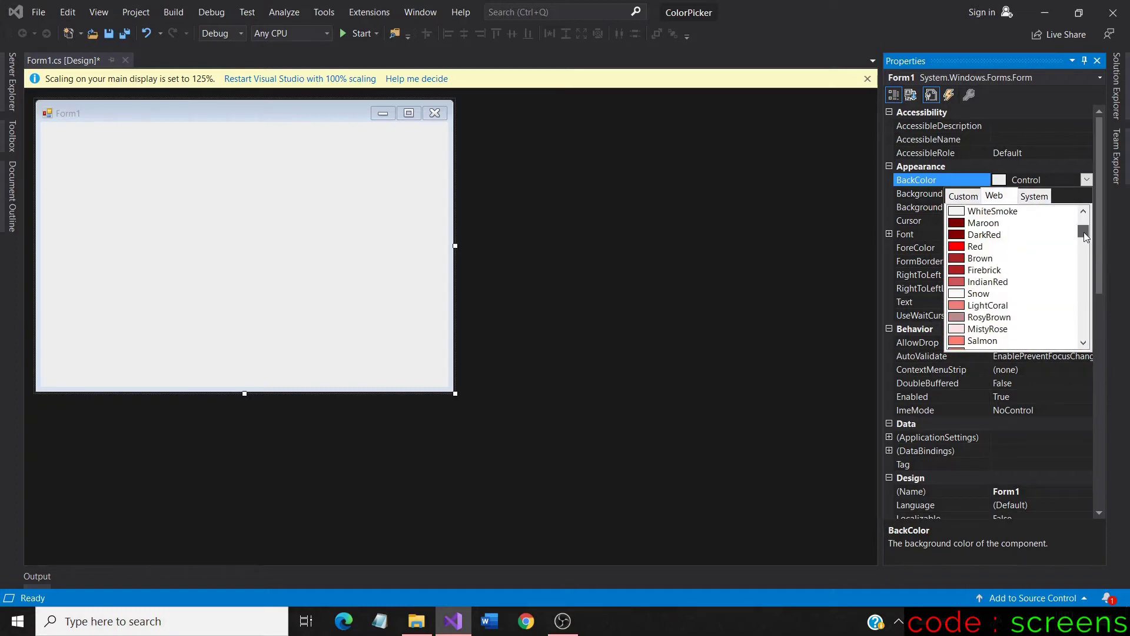
left_click(988, 306)
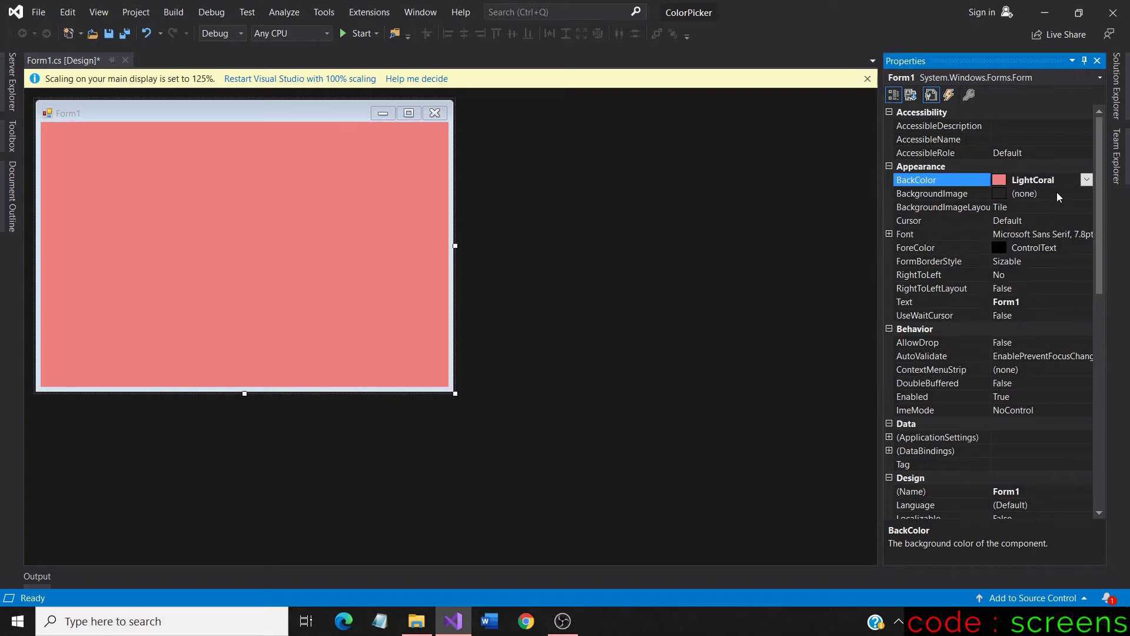
Set Form1's Font property to Segoe UI, Bold, 12 pt.
left_click(1077, 234)
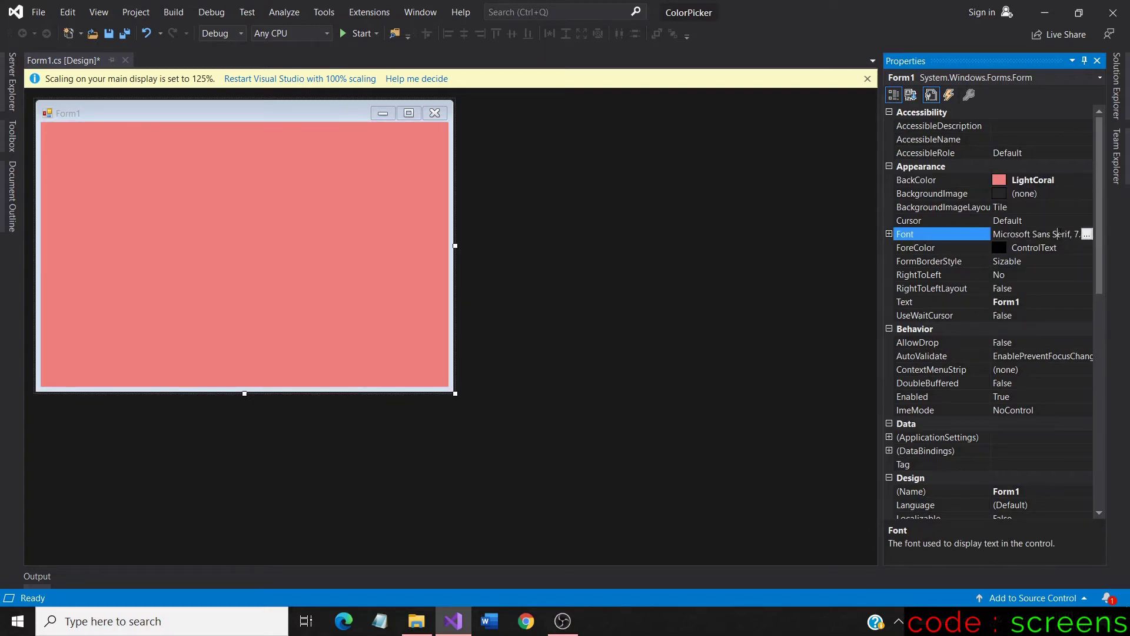
left_click(1086, 234)
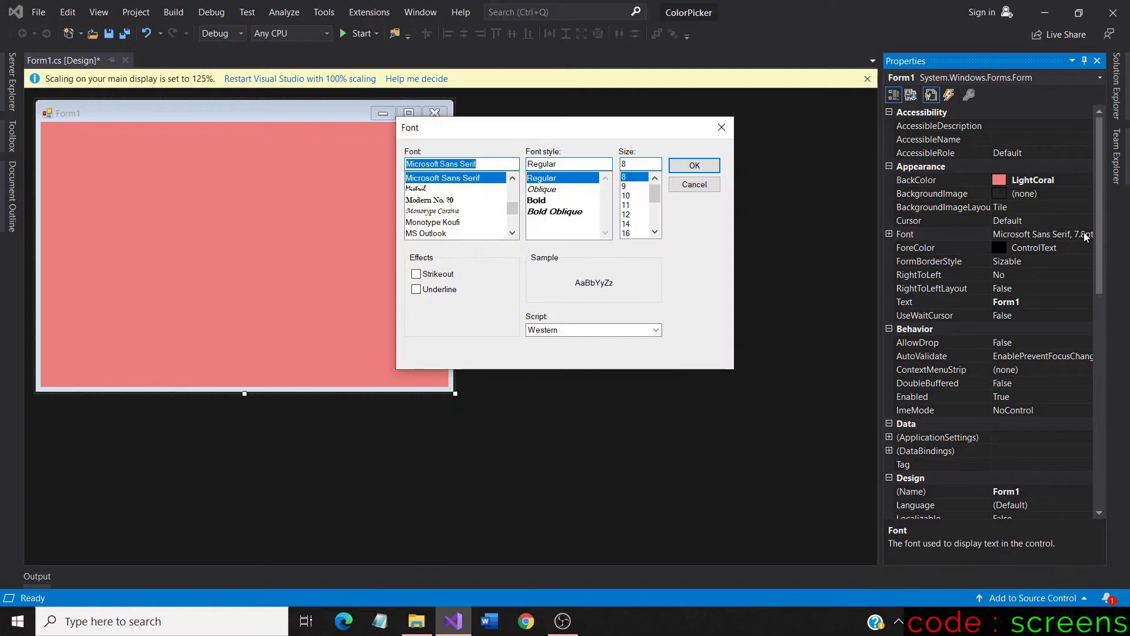
type("se")
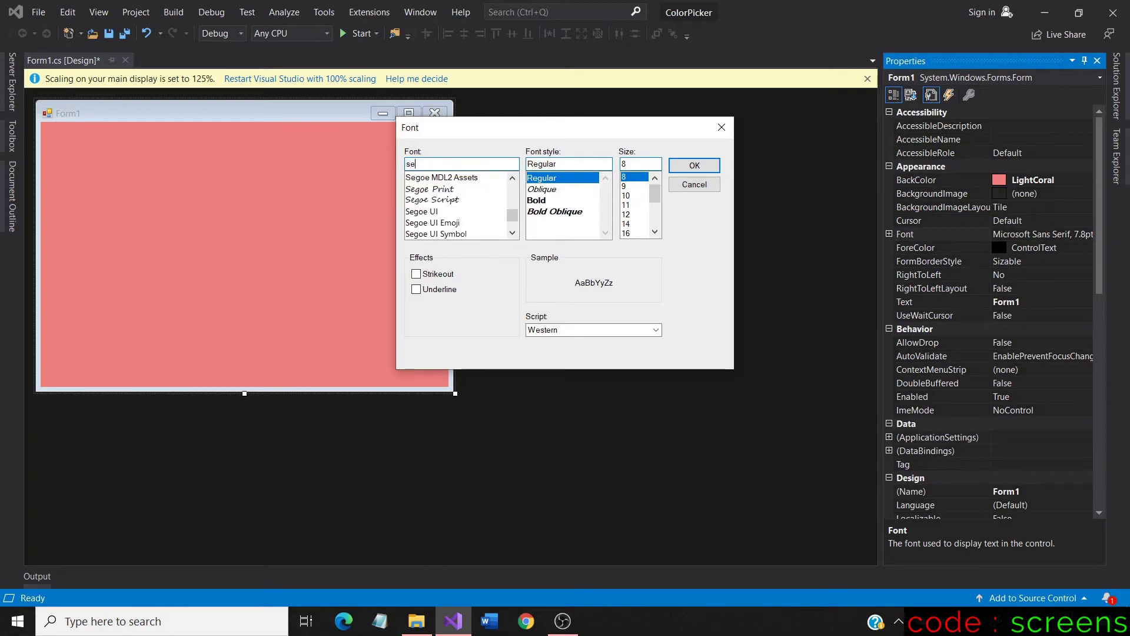
left_click(414, 213)
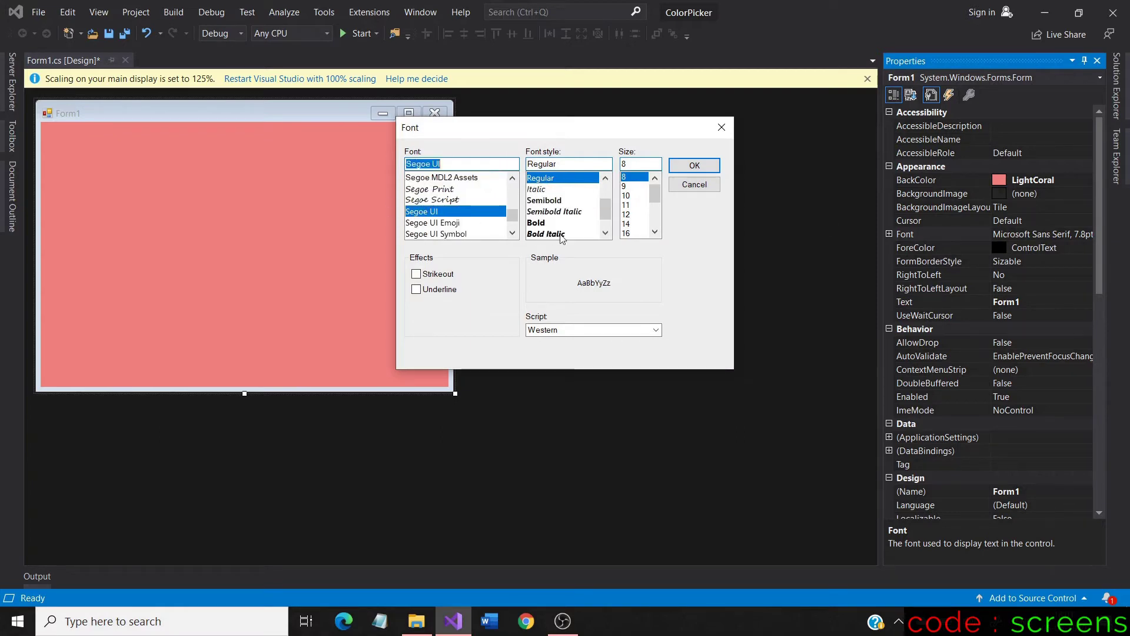
left_click(536, 223)
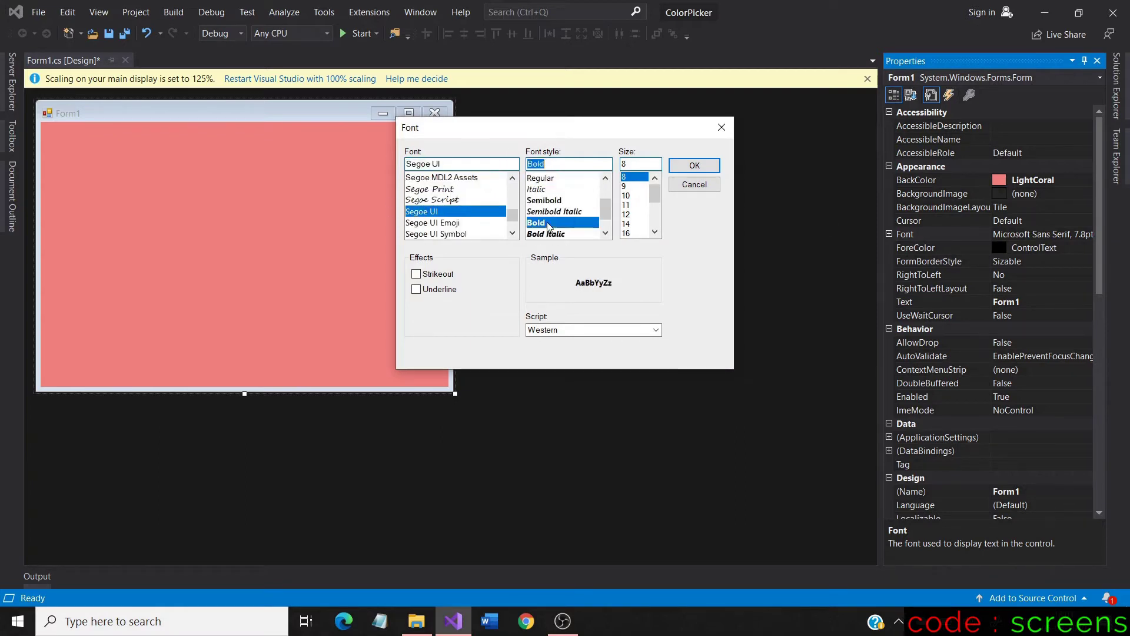
left_click(626, 214)
left_click(694, 166)
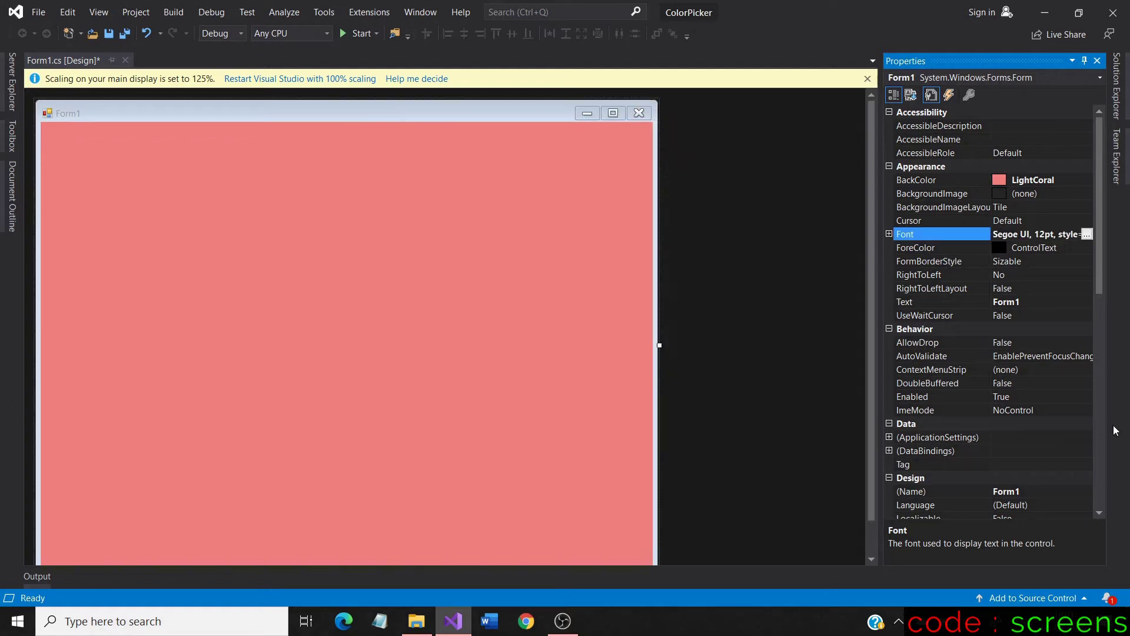
Set FormBorderStyle to FixedSingle and the form's Text to 'Color Picker'.
left_click(1047, 259)
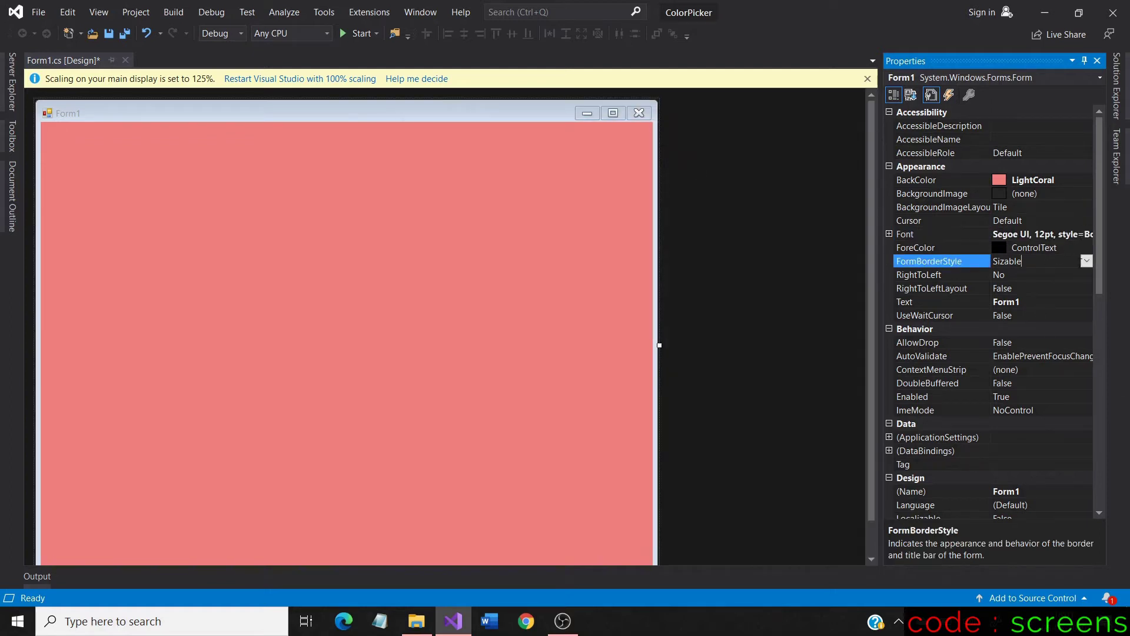
left_click(1085, 263)
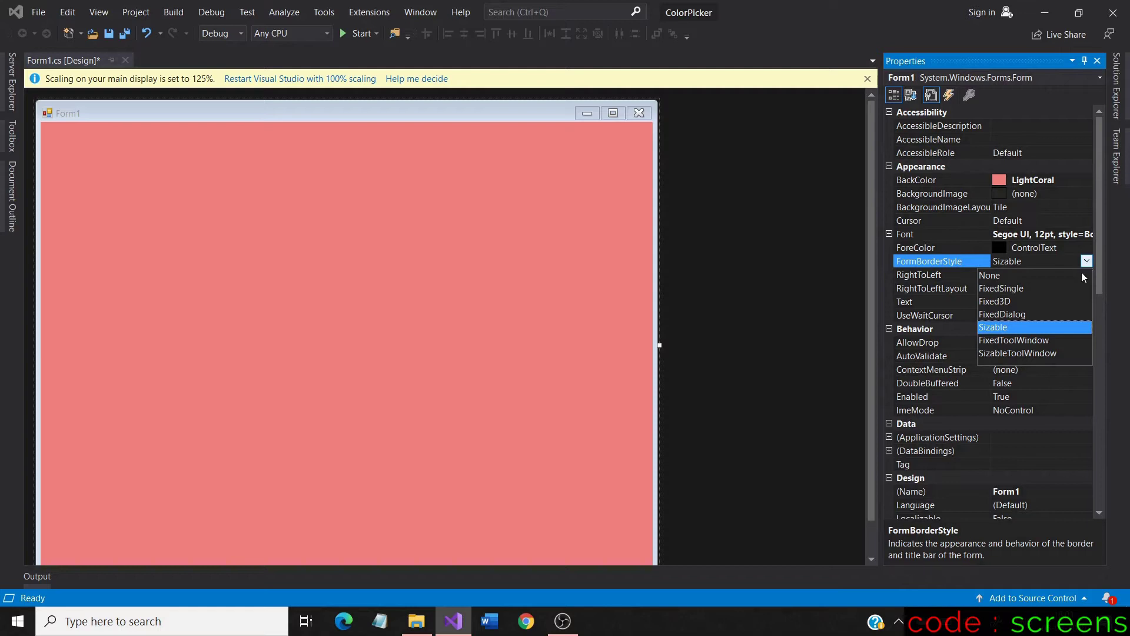
left_click(1022, 288)
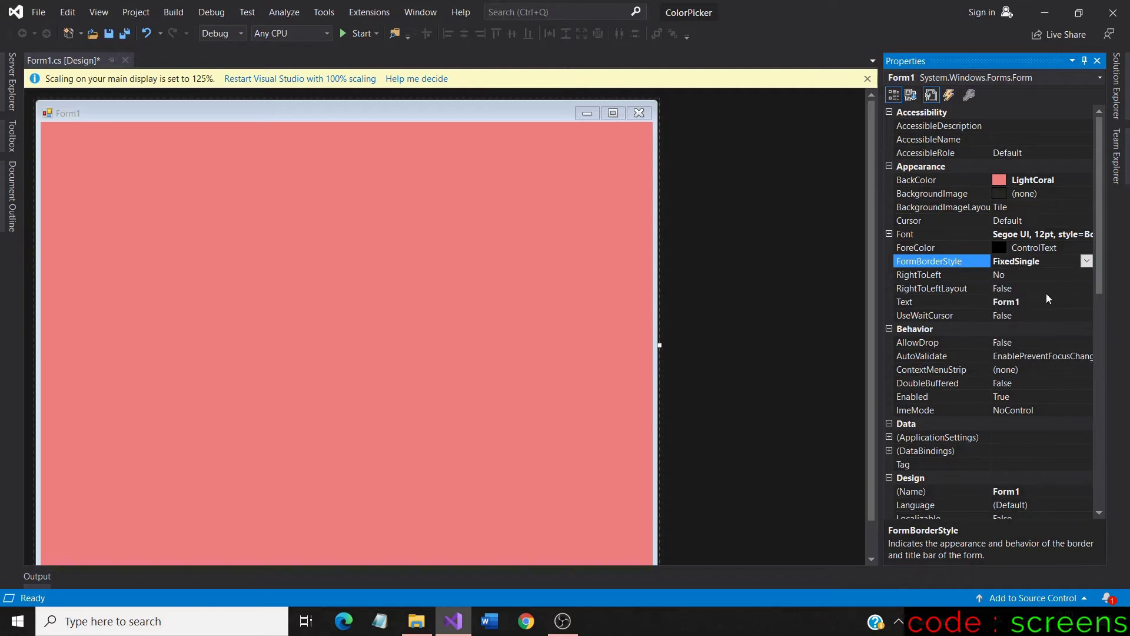
left_click(1027, 302)
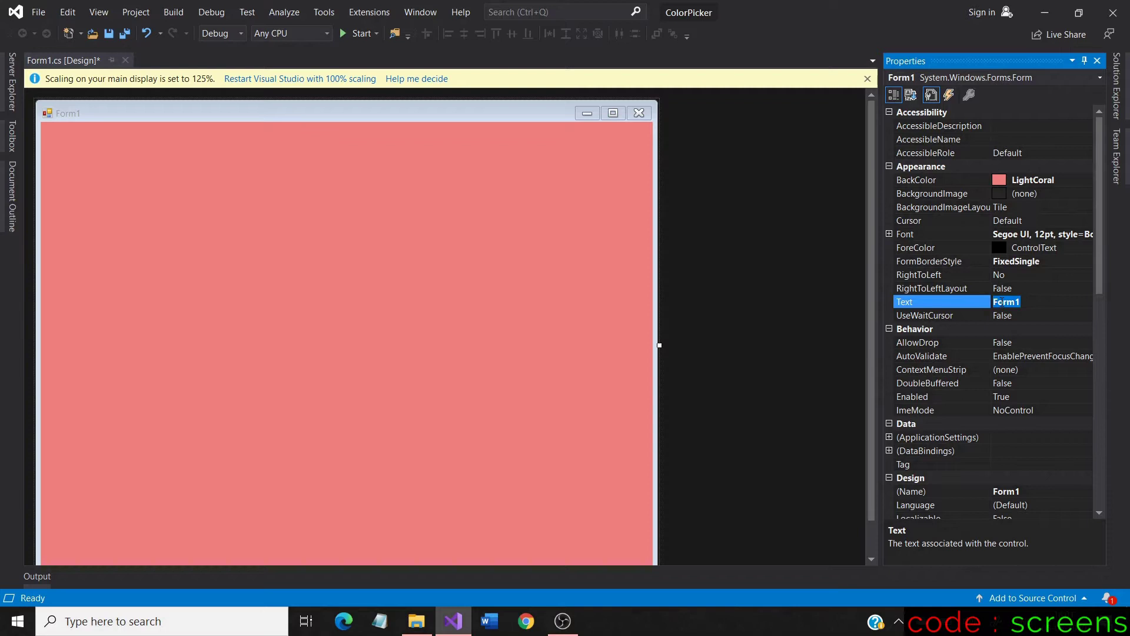
type("Color ")
type("Pic")
type("ker")
key("Return")
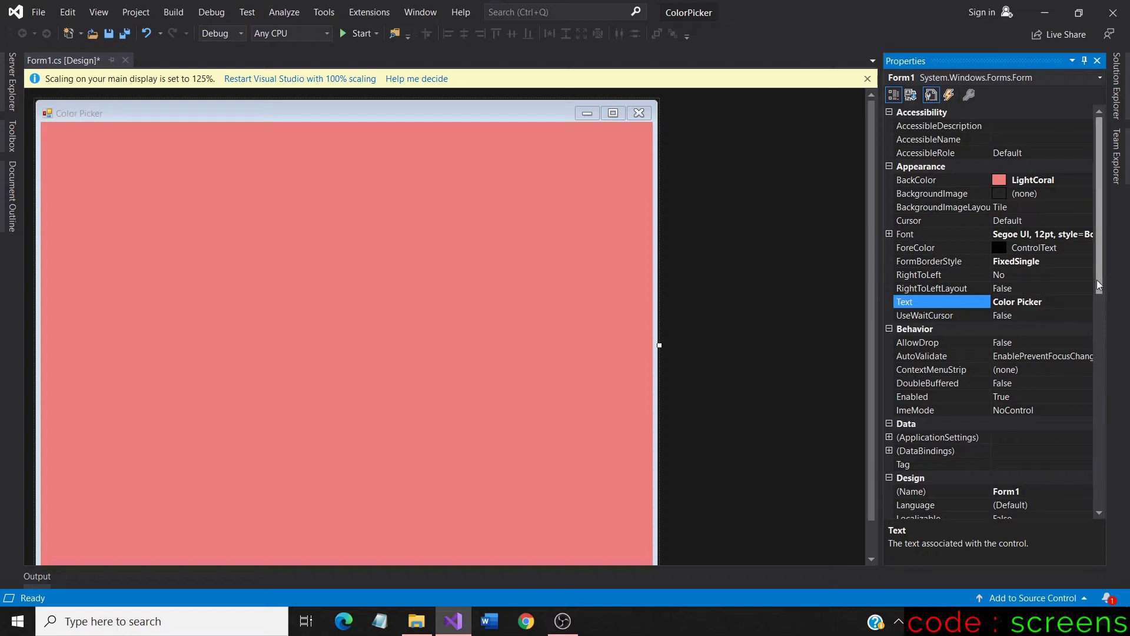
mouse_move(1100, 279)
left_mouse_down()
mouse_move(1112, 374)
mouse_move(1101, 399)
left_mouse_up()
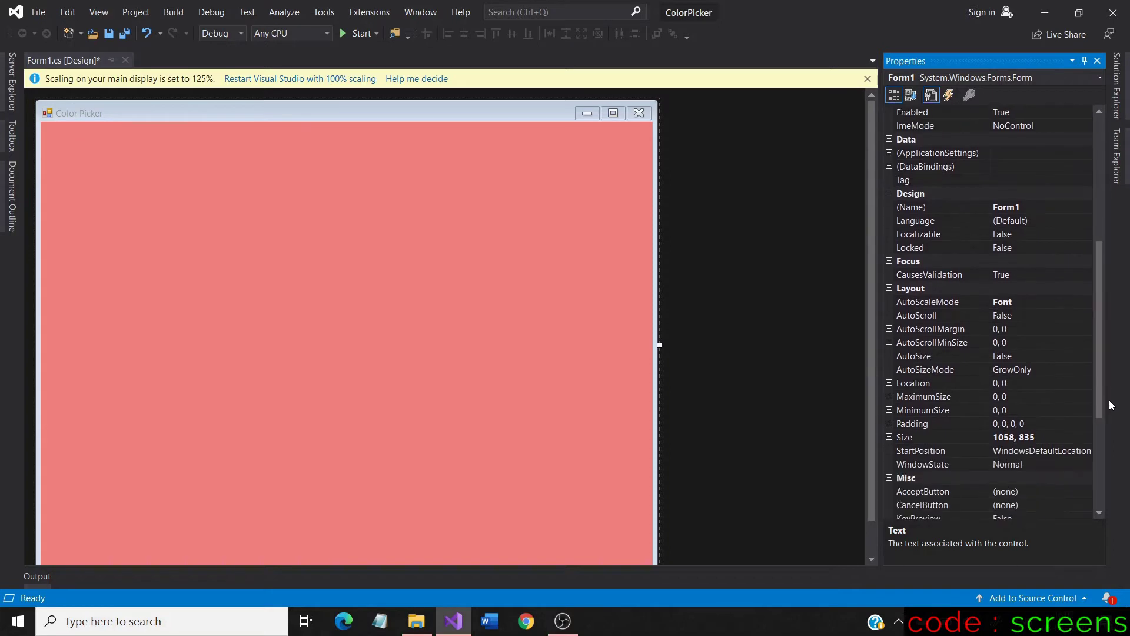
scroll(1059, 401, "down", 1)
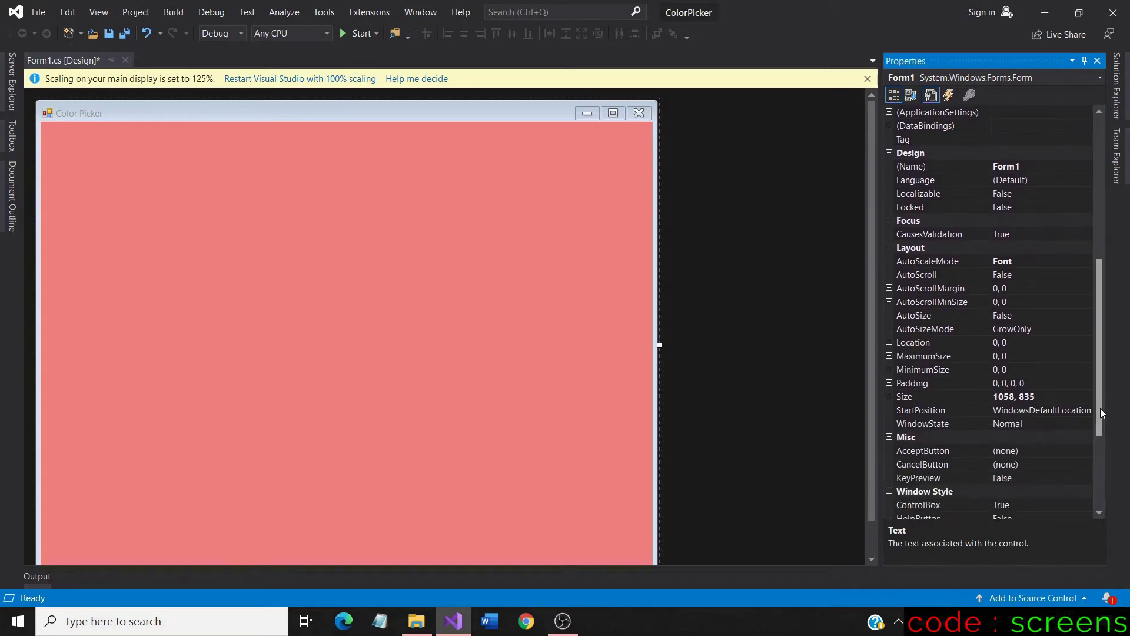
Set Form1's Size property to 550, 400.
left_click(1039, 400)
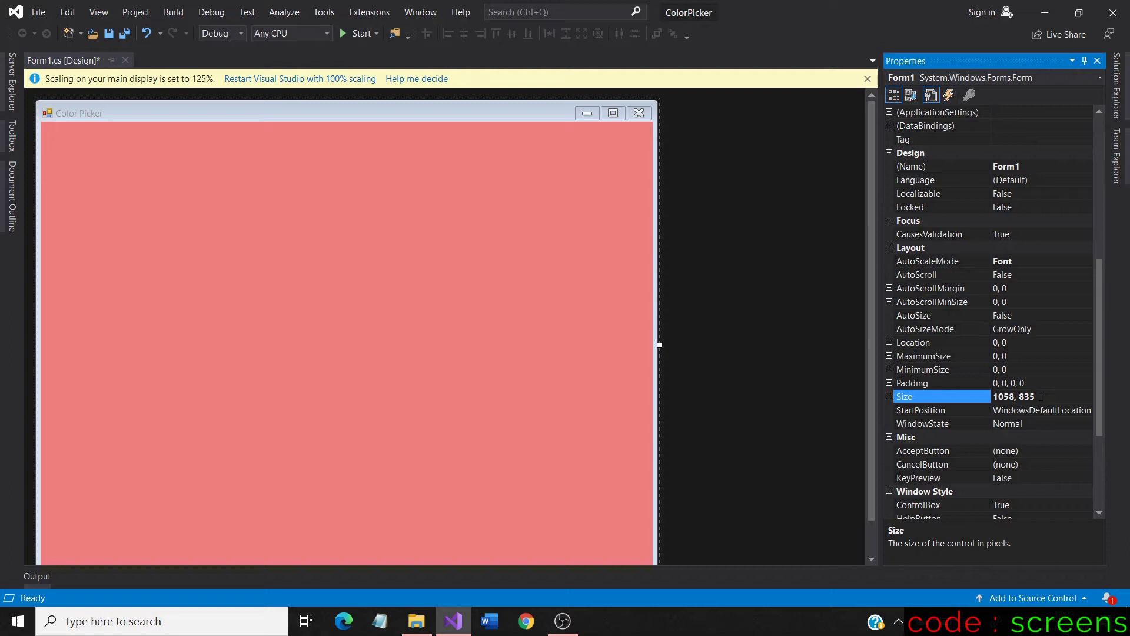
left_click_drag(1040, 398, 978, 393)
type("55")
type("0,")
type(" 400")
key("Return")
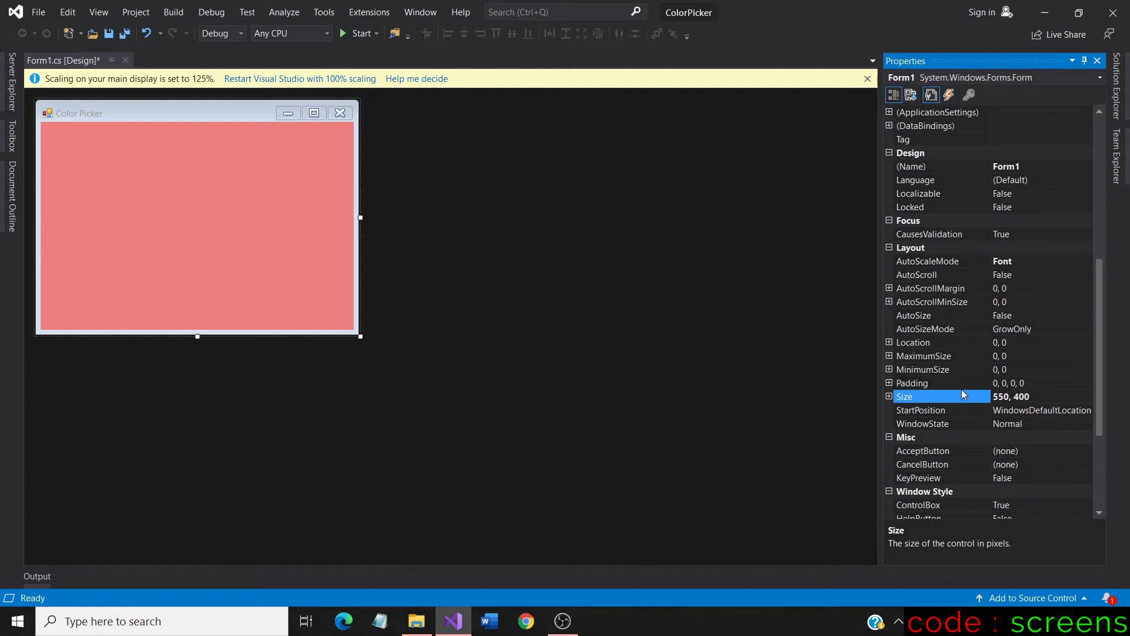
Set the form's StartPosition to CenterScreen.
left_click(1041, 410)
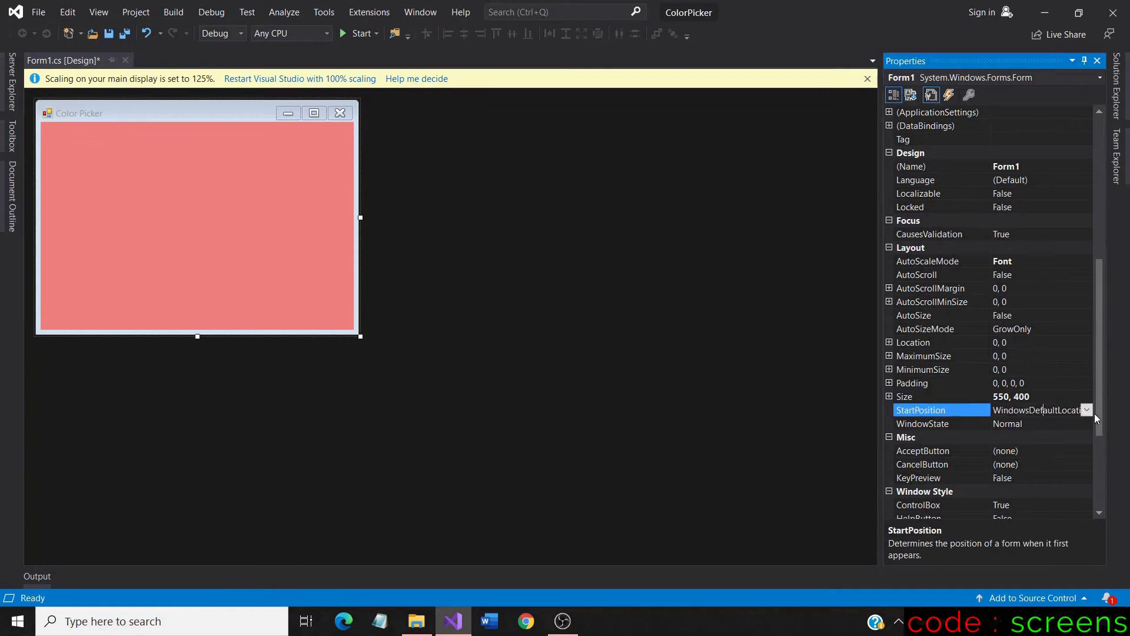
left_click(1089, 412)
left_click(999, 434)
left_click(7, 141)
Find the Label control in the Toolbox and place label1 at the form's upper left.
left_click(71, 78)
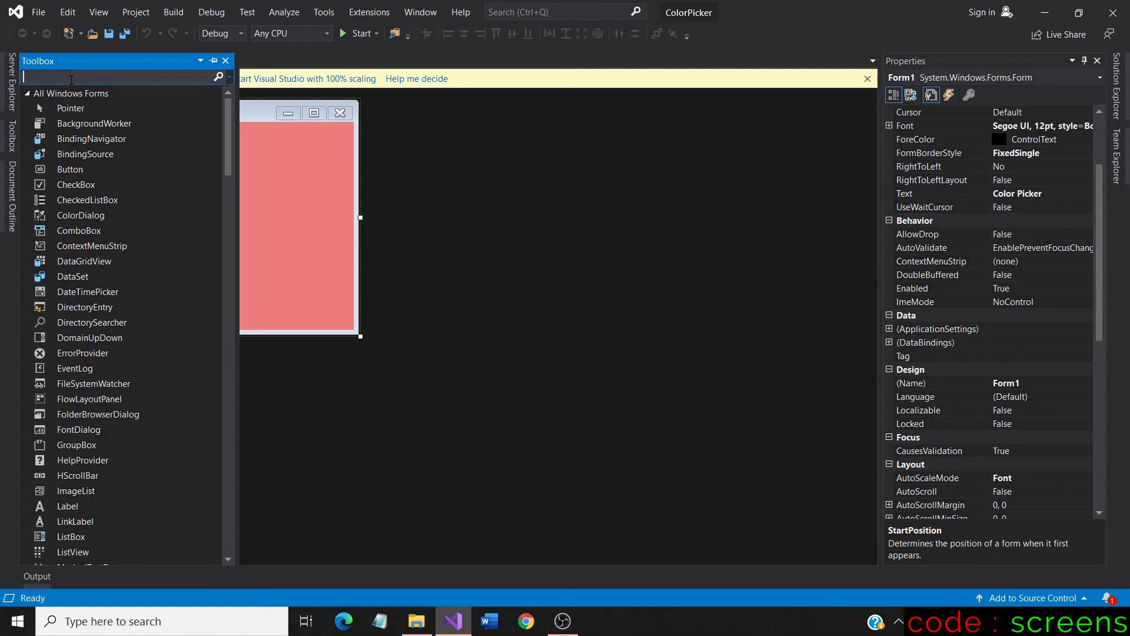
type("label")
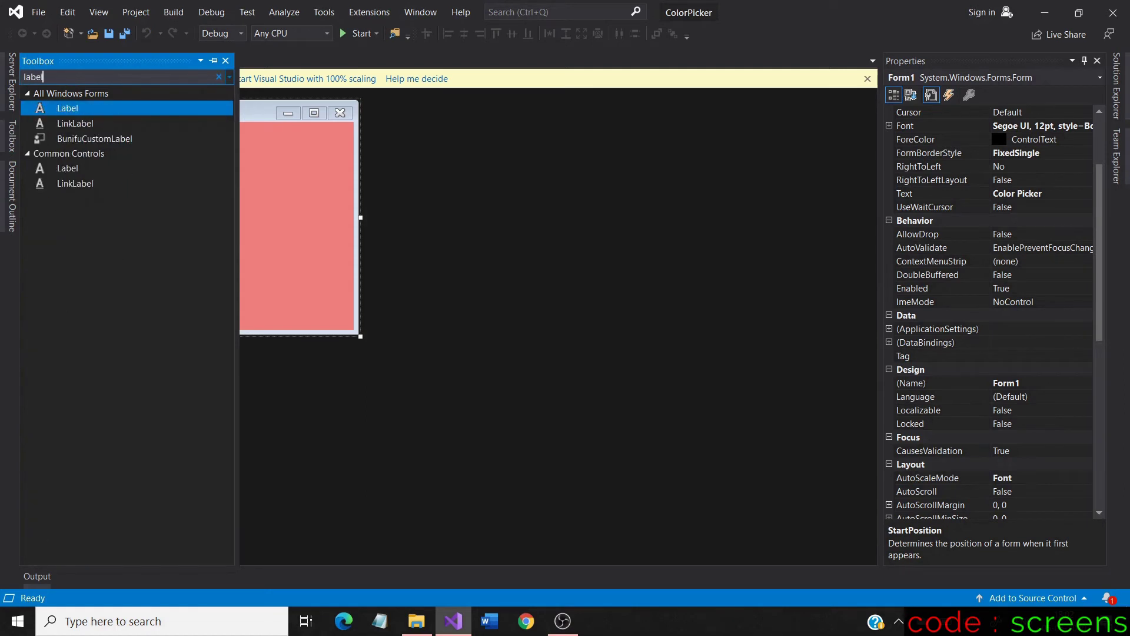
left_click(97, 108)
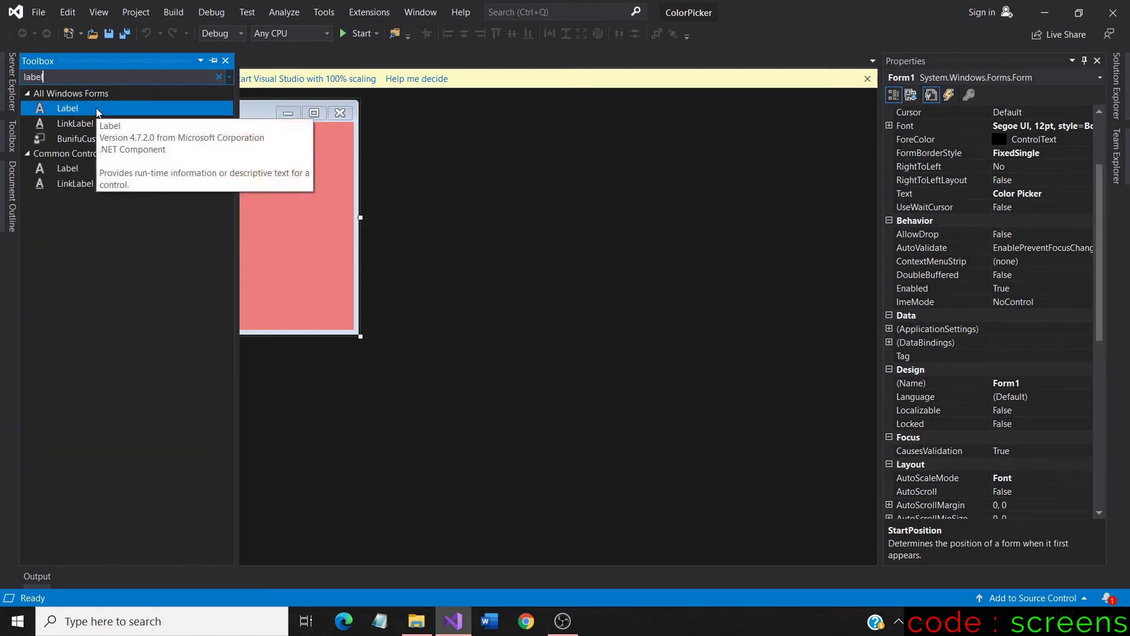
mouse_move(230, 154)
left_mouse_down()
mouse_move(179, 144)
mouse_move(136, 174)
left_mouse_up()
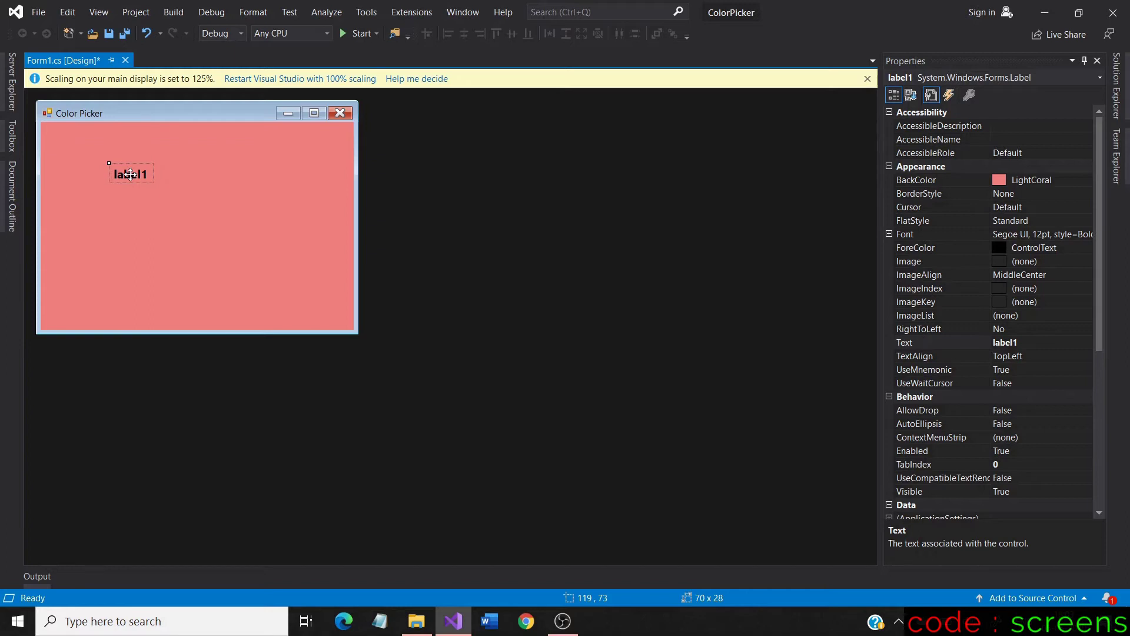
Copy-paste label1 three times, stacking two copies beneath it and adding a fourth label.
key("ctrl+c")
key("ctrl+v")
left_click_drag(196, 227, 130, 199)
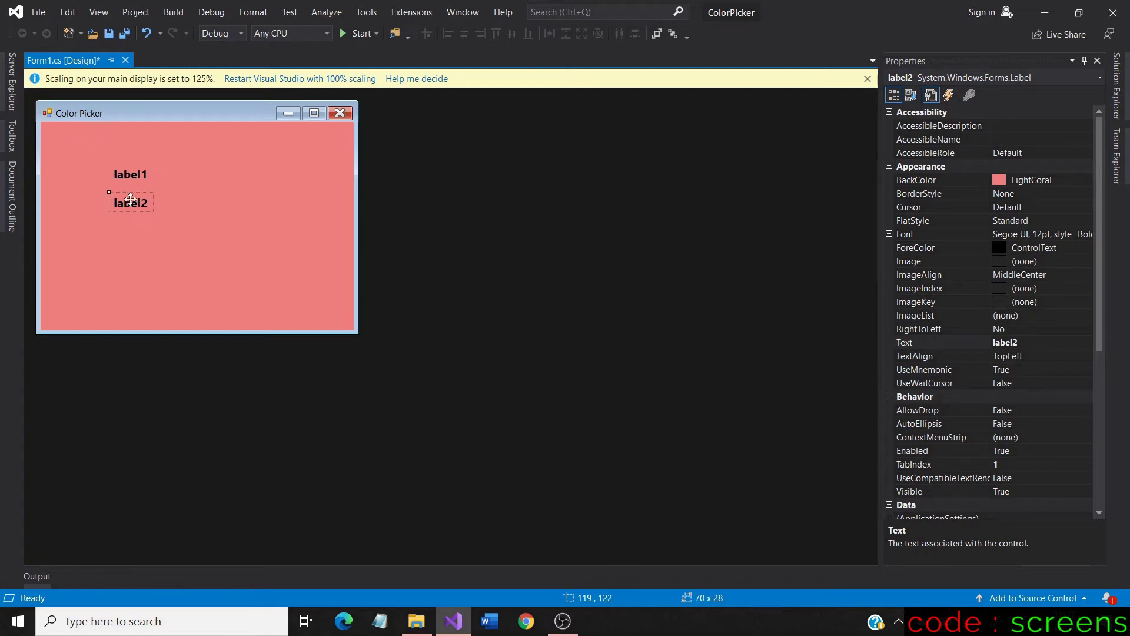
key("ctrl+v")
mouse_move(198, 227)
left_mouse_down()
mouse_move(133, 234)
mouse_move(199, 139)
left_mouse_up()
key("ctrl+v")
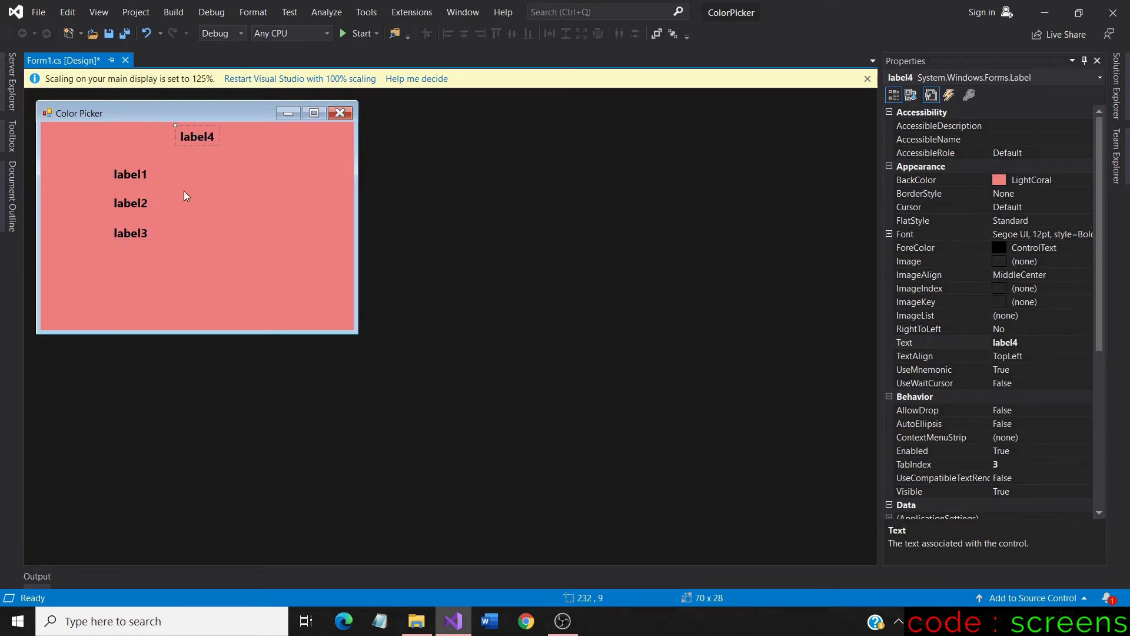
left_click(129, 175)
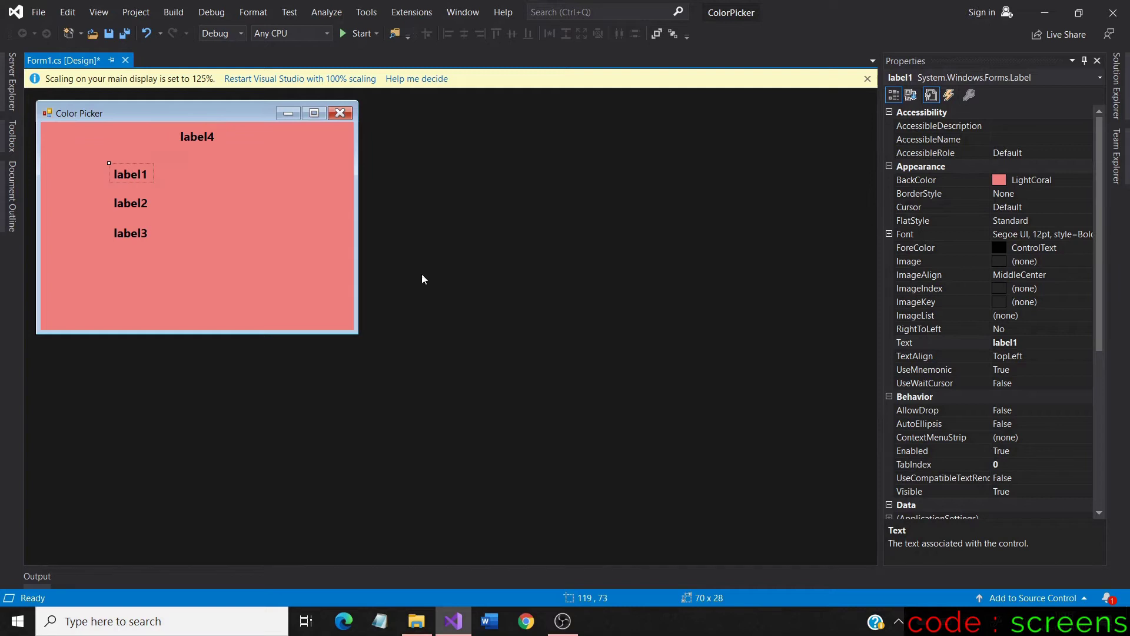
Caption the three left labels RED, GREEN and BLUE.
left_click(1024, 344)
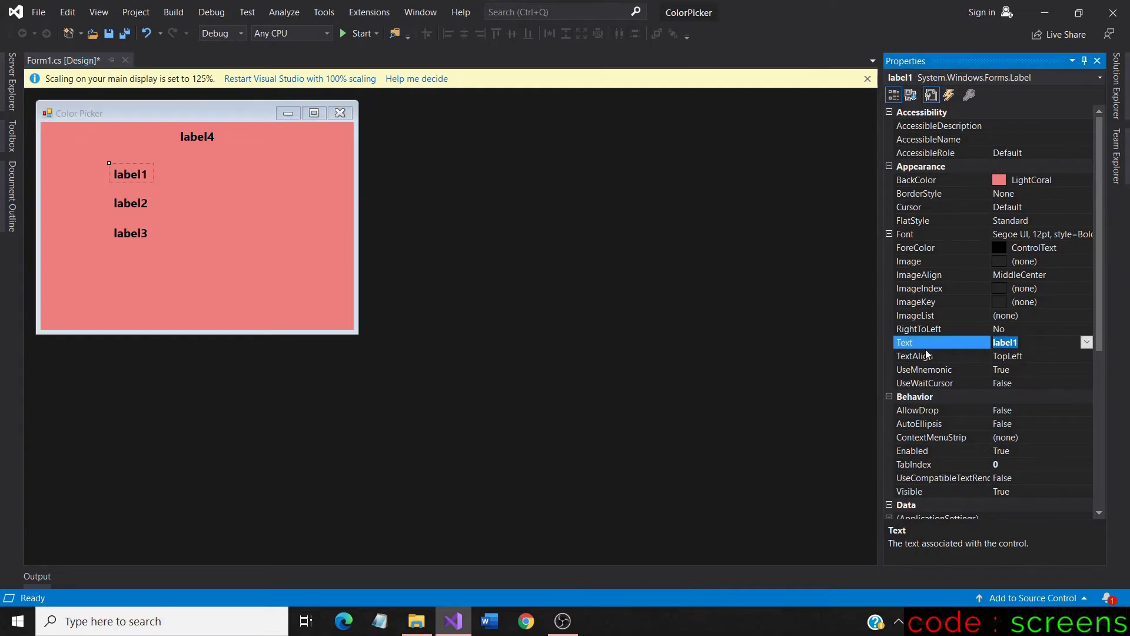
type("RED")
key("Return")
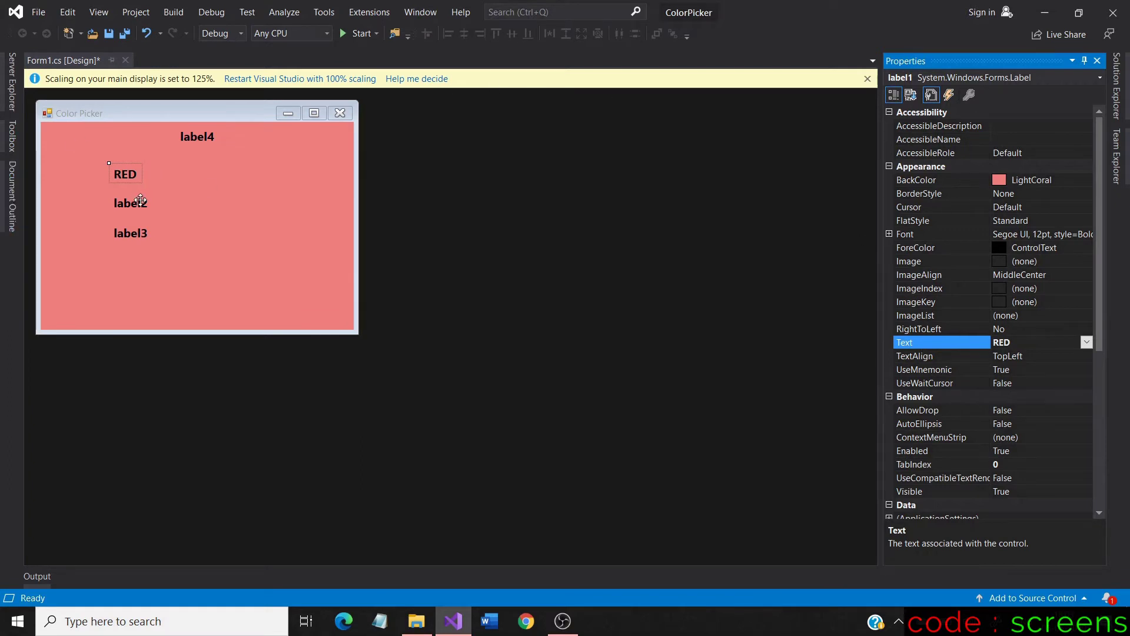
left_click(134, 203)
left_click(1024, 342)
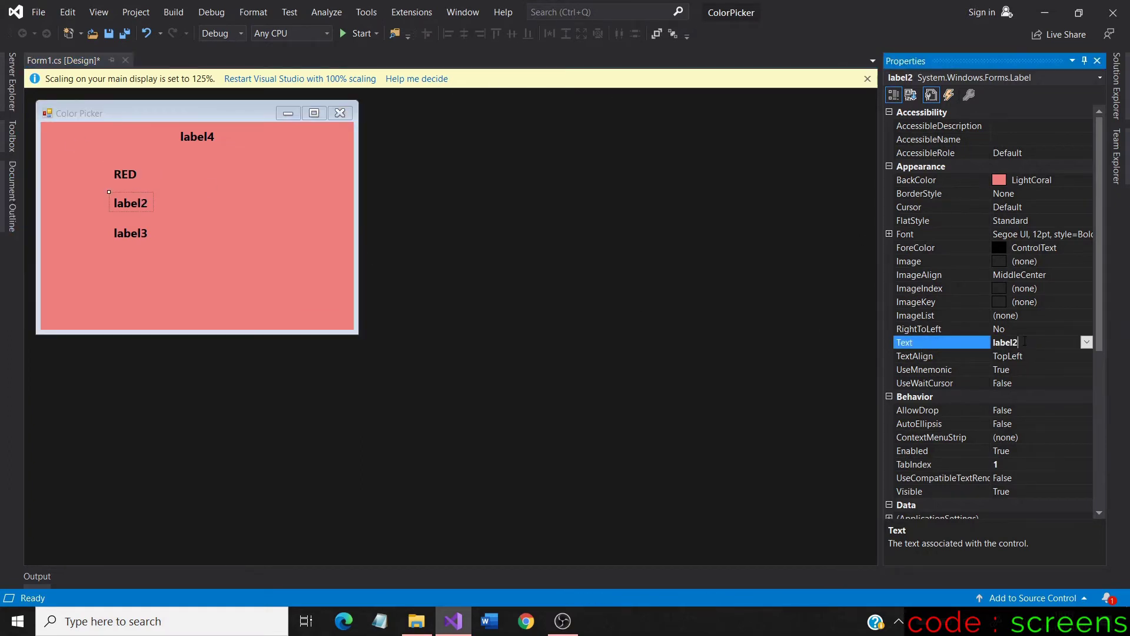
type("GREE")
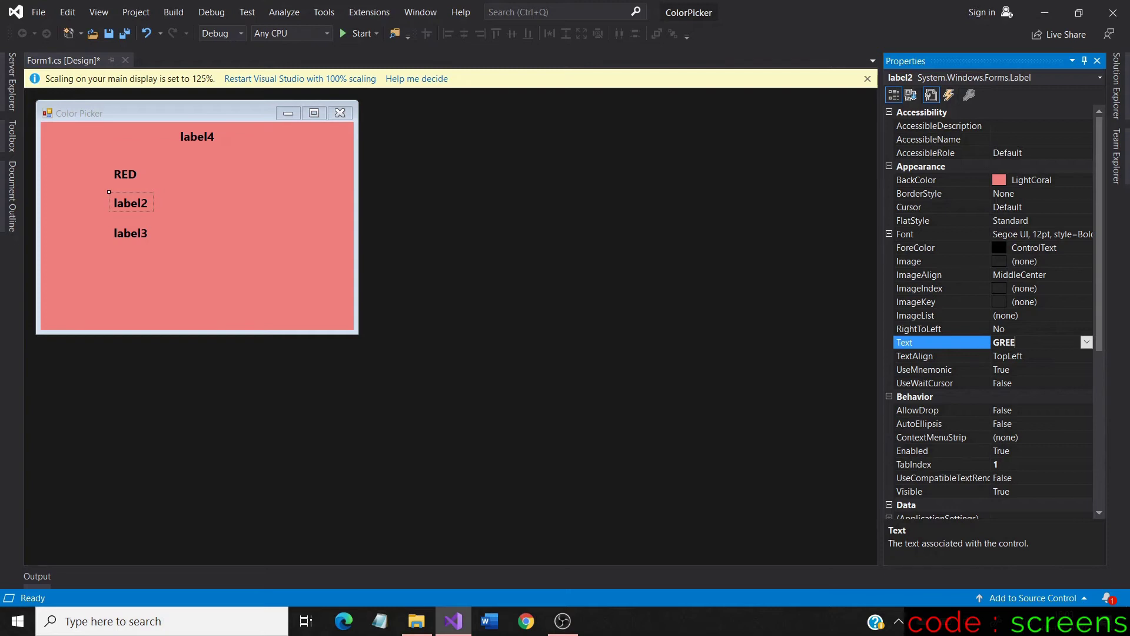
type("N")
key("Return")
left_click(134, 233)
left_click(1026, 341)
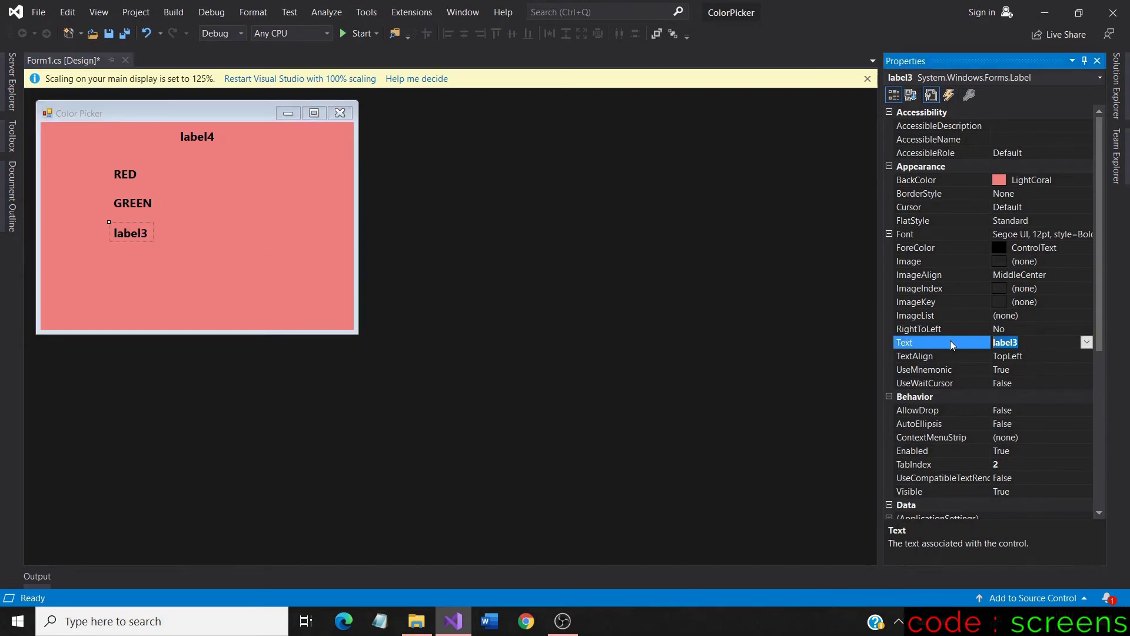
type("B")
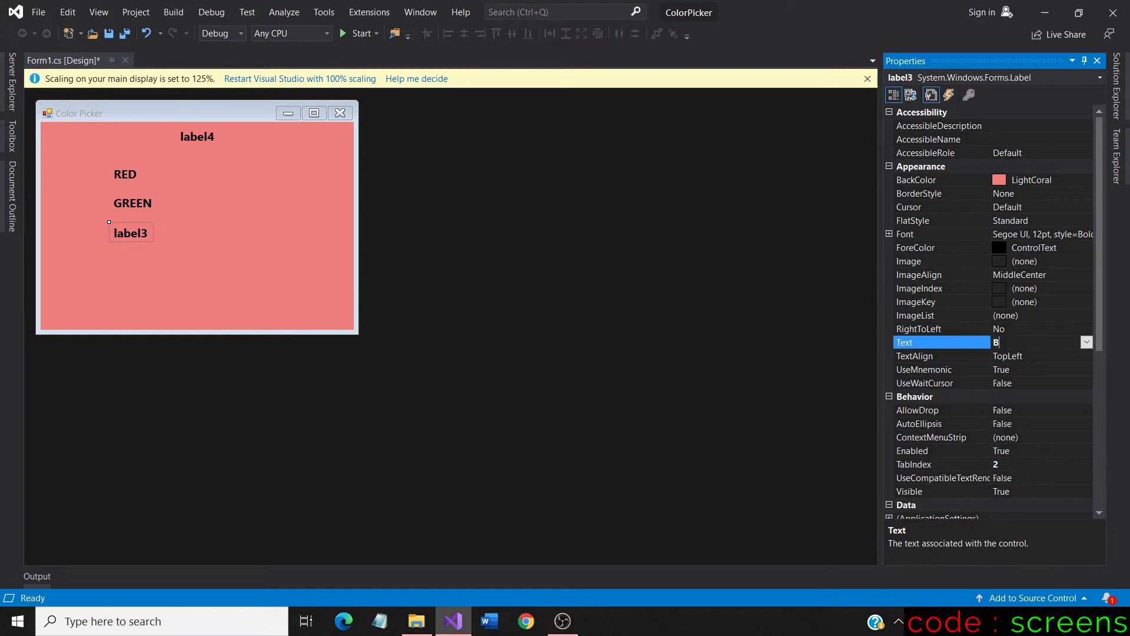
type("LUE")
key("Return")
Caption the top label COLOR PICKER and shift it slightly left.
left_click(197, 137)
double_click(1022, 342)
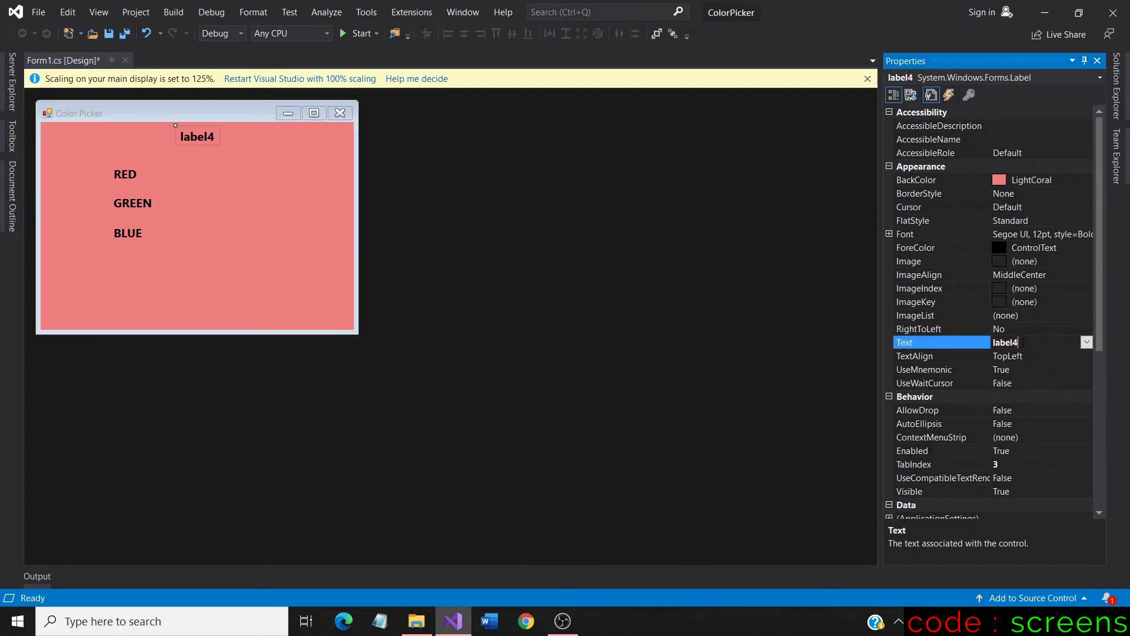
type("c")
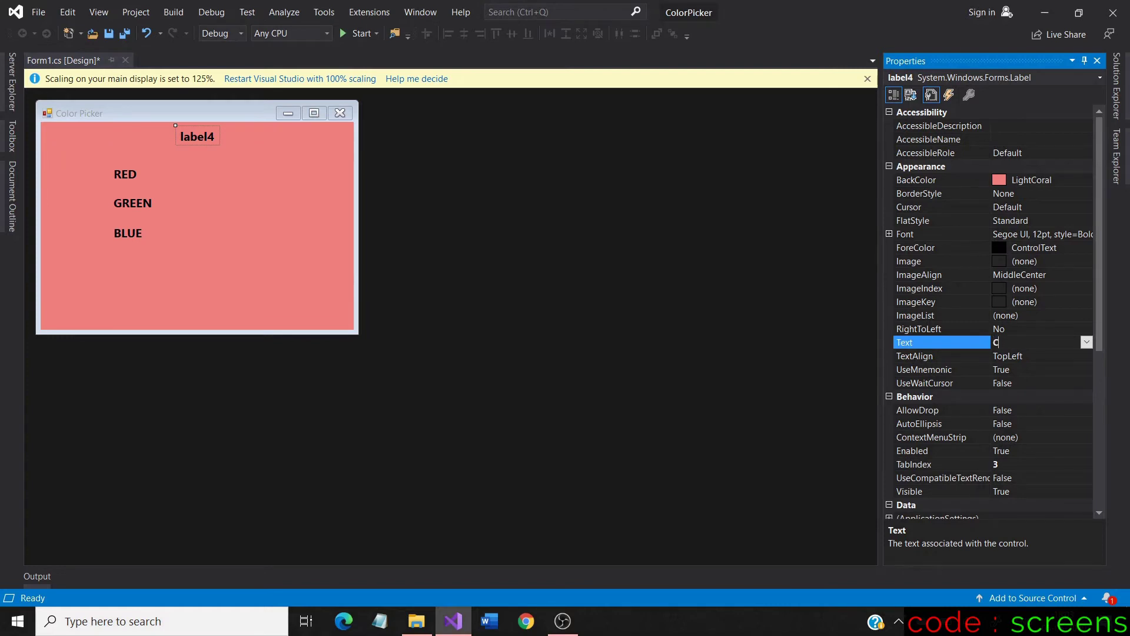
type("OLOR P")
type("ICKER")
key("Return")
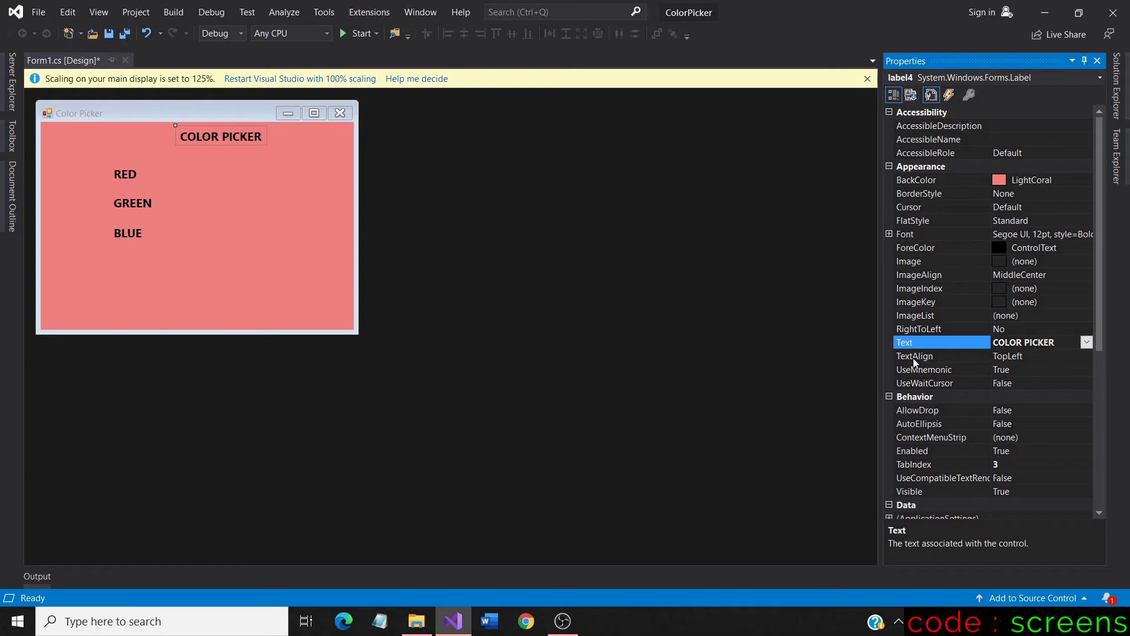
left_click_drag(220, 135, 195, 140)
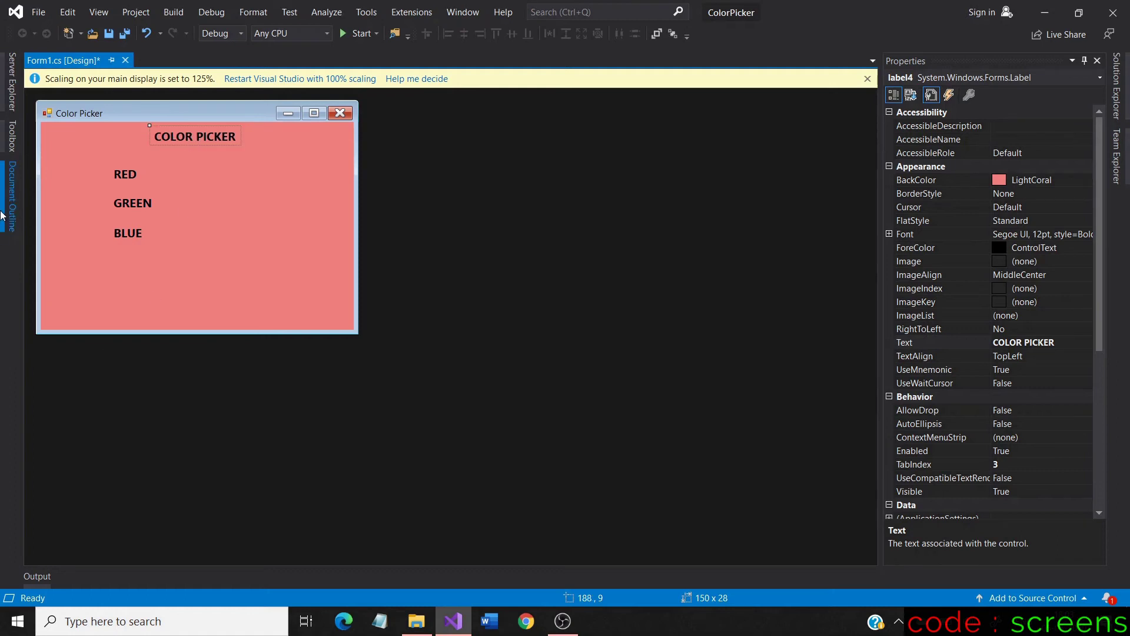
Place a TextBox beside the RED label and widen it to align.
left_click(5, 139)
left_click(77, 84)
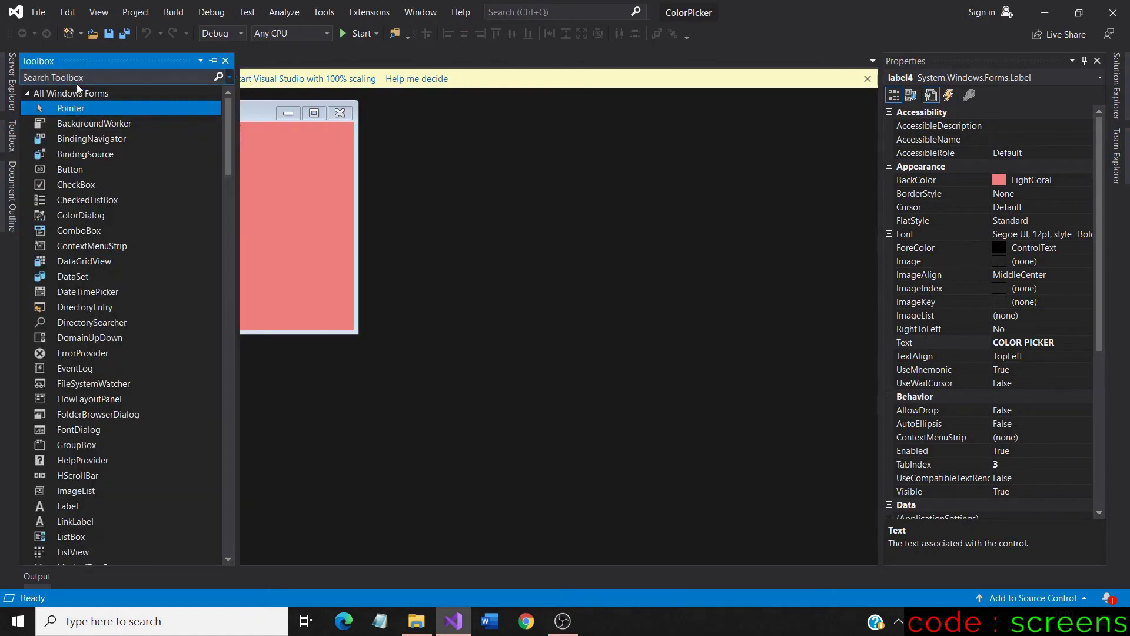
type("TE")
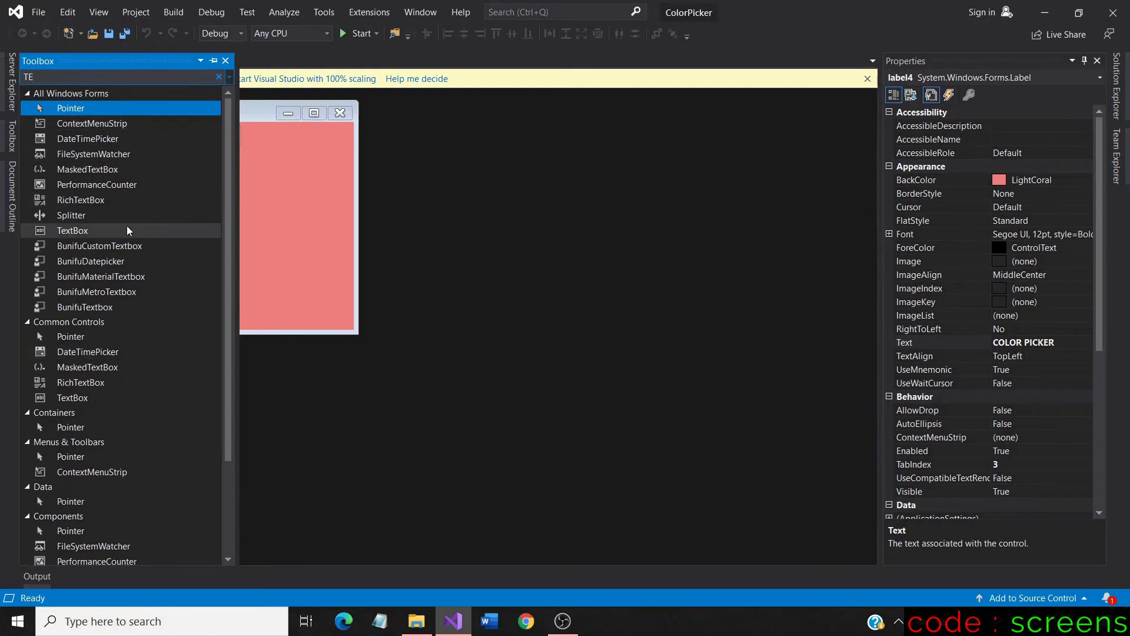
left_click_drag(126, 231, 186, 171)
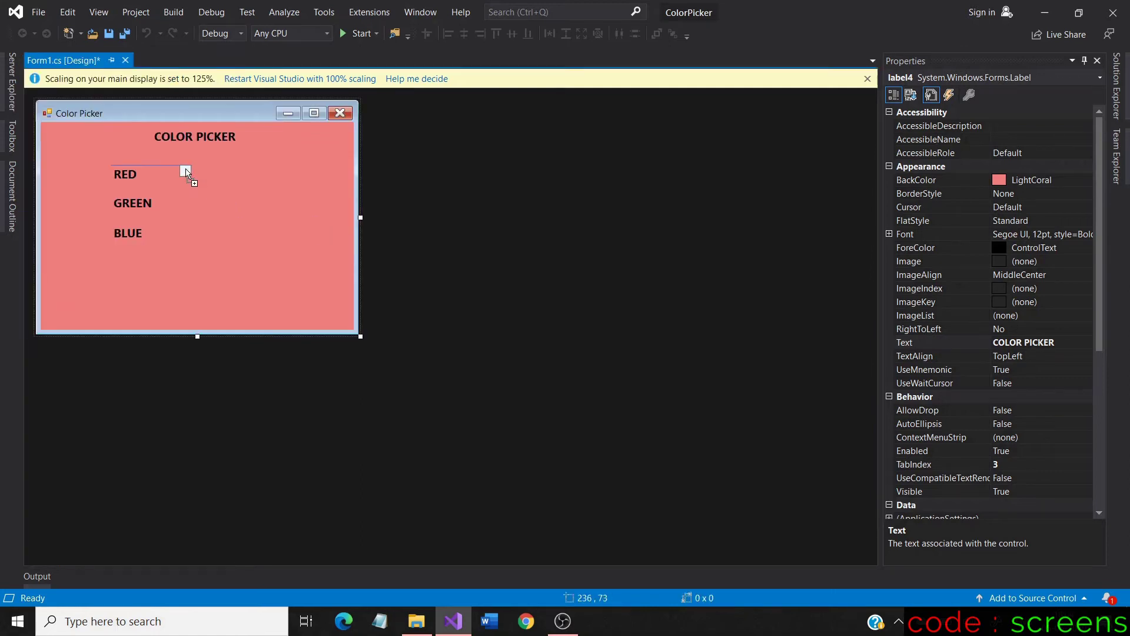
left_click_drag(185, 170, 170, 171)
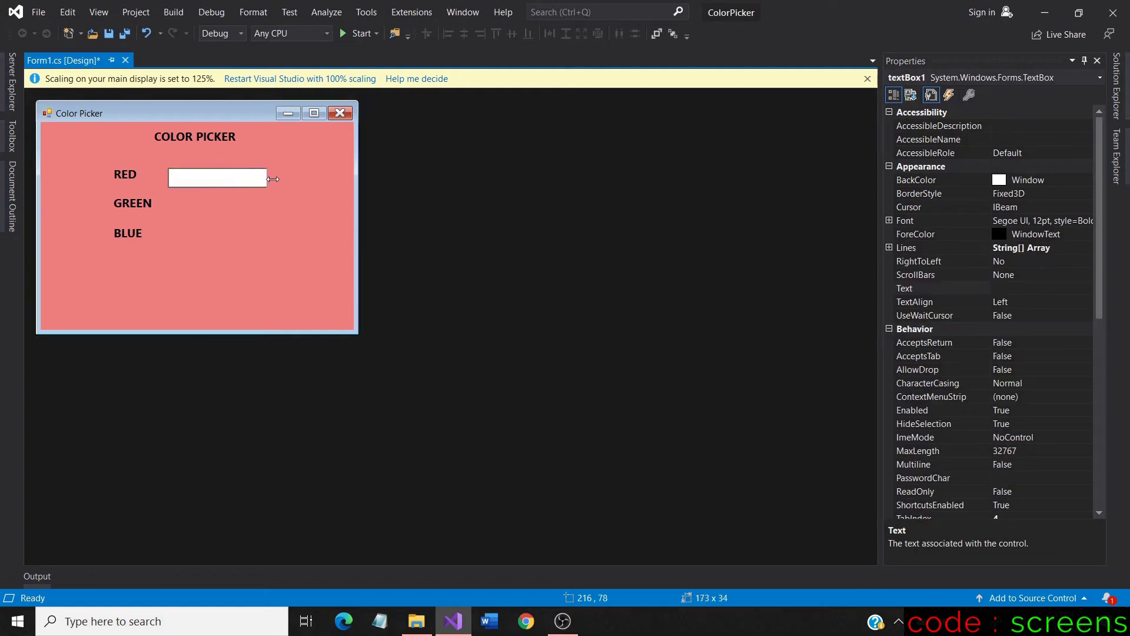
mouse_move(229, 178)
left_mouse_down()
mouse_move(271, 179)
mouse_move(211, 176)
mouse_move(230, 173)
left_mouse_up()
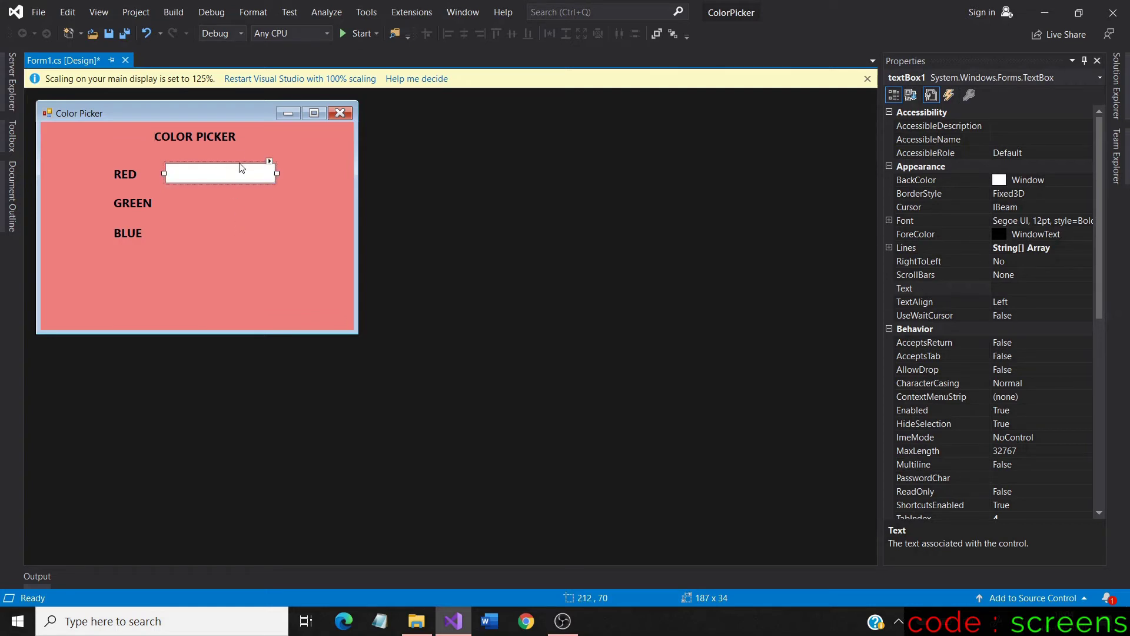
Paste copies of the text box beside GREEN and BLUE.
key("ctrl+v")
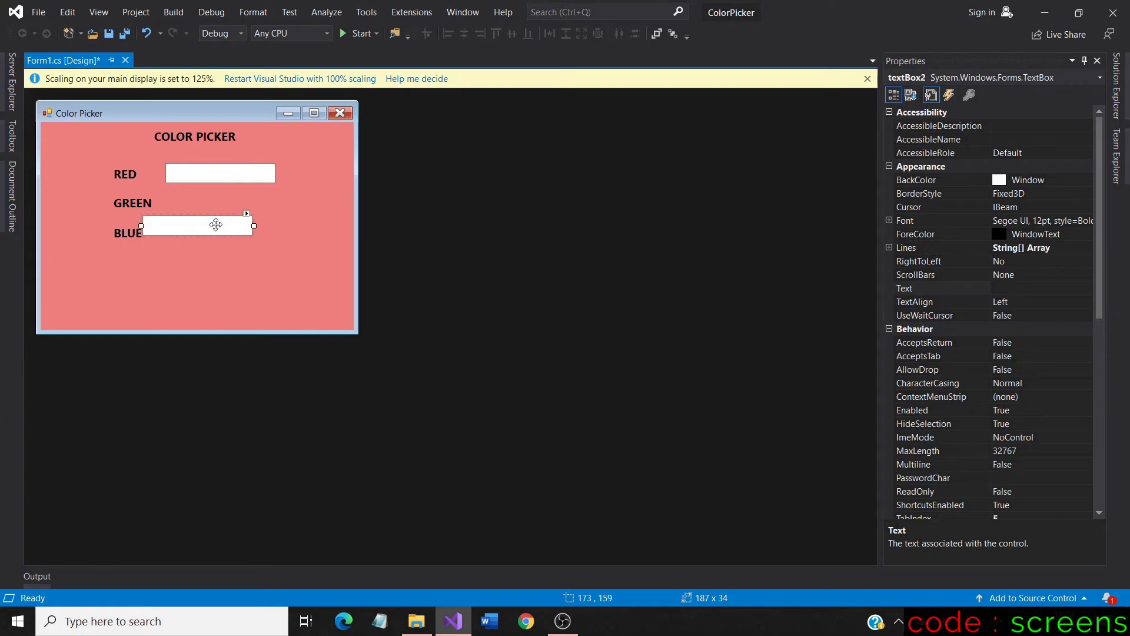
mouse_move(218, 221)
left_mouse_down()
mouse_move(242, 200)
mouse_move(222, 270)
mouse_move(235, 284)
left_mouse_up()
key("ctrl+v")
key("ctrl+v")
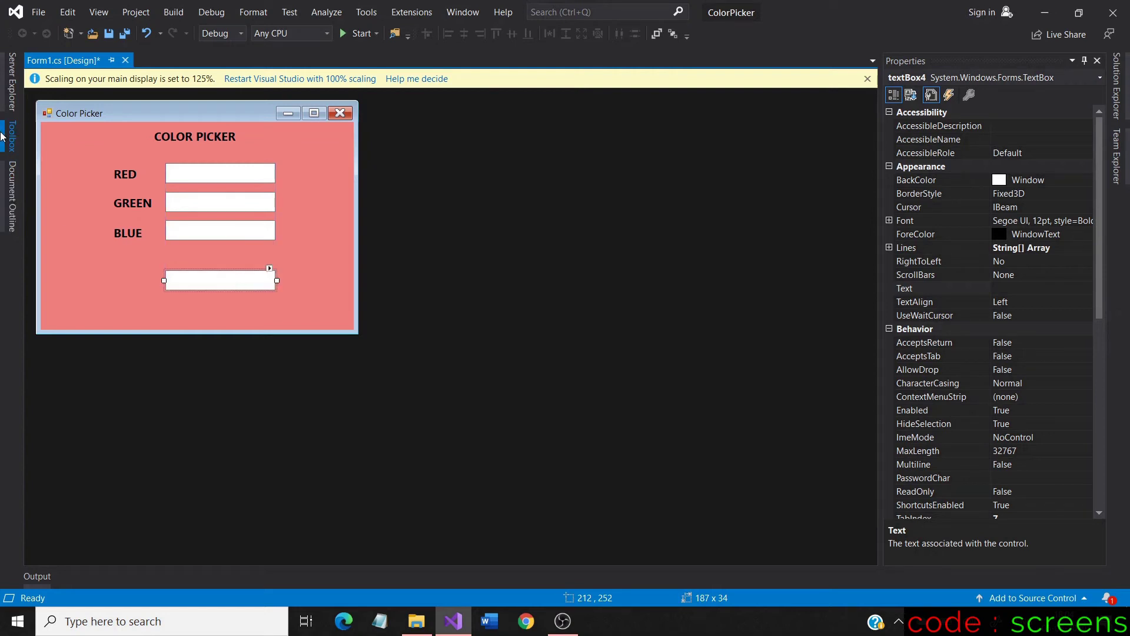
Add button1 left of the bottom text box and widen it to fit its caption.
left_click(12, 129)
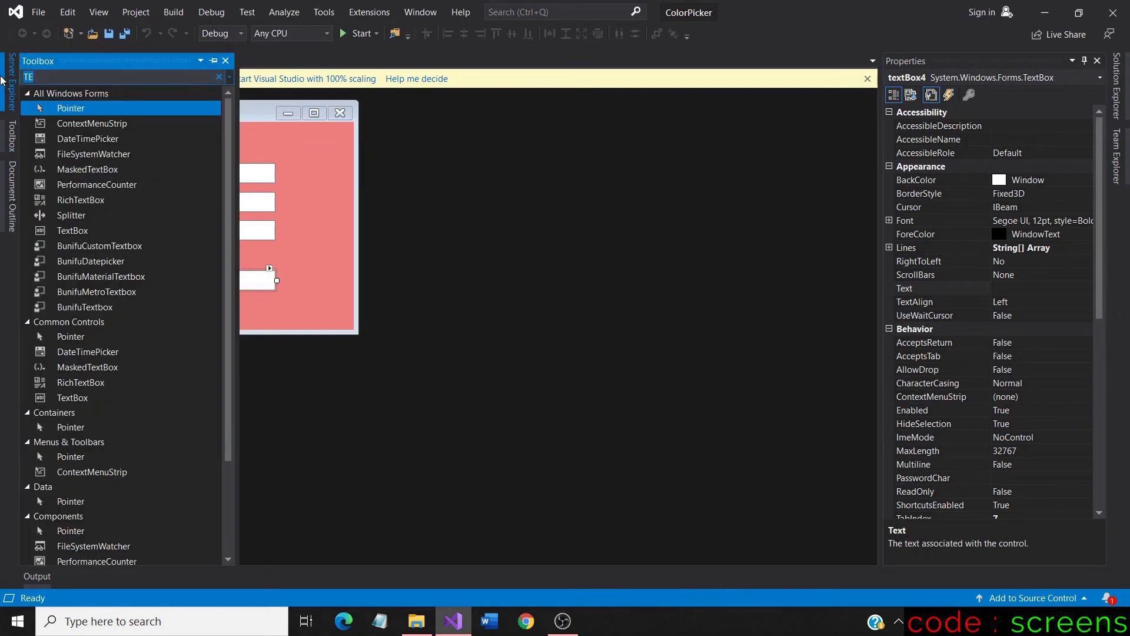
type("bu")
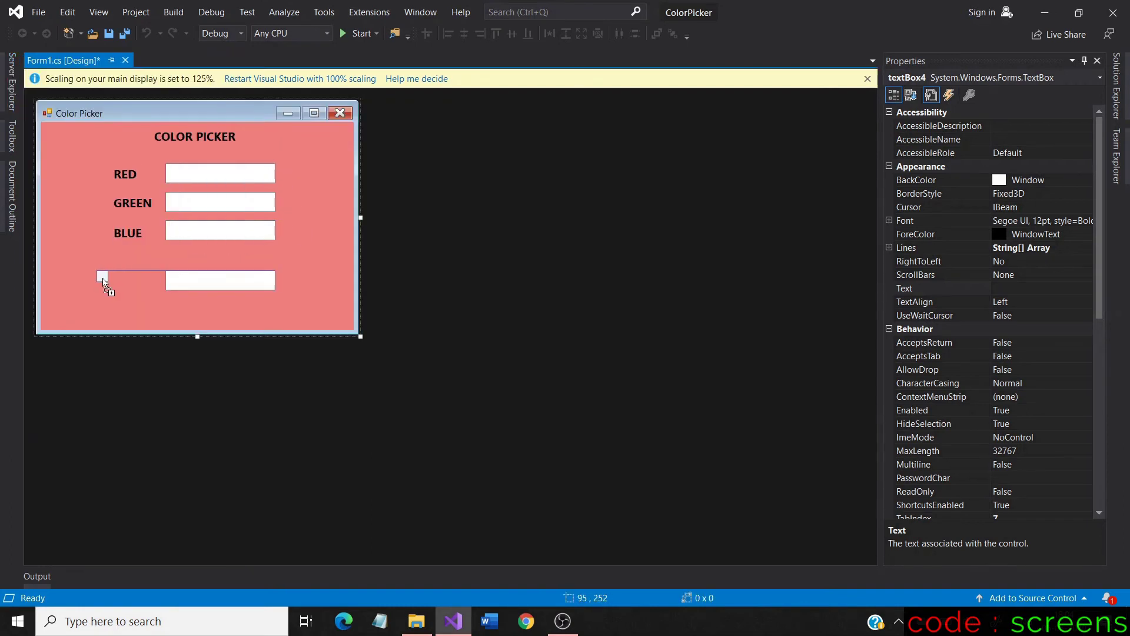
mouse_move(96, 110)
left_mouse_down()
mouse_move(95, 270)
mouse_move(118, 292)
left_mouse_up()
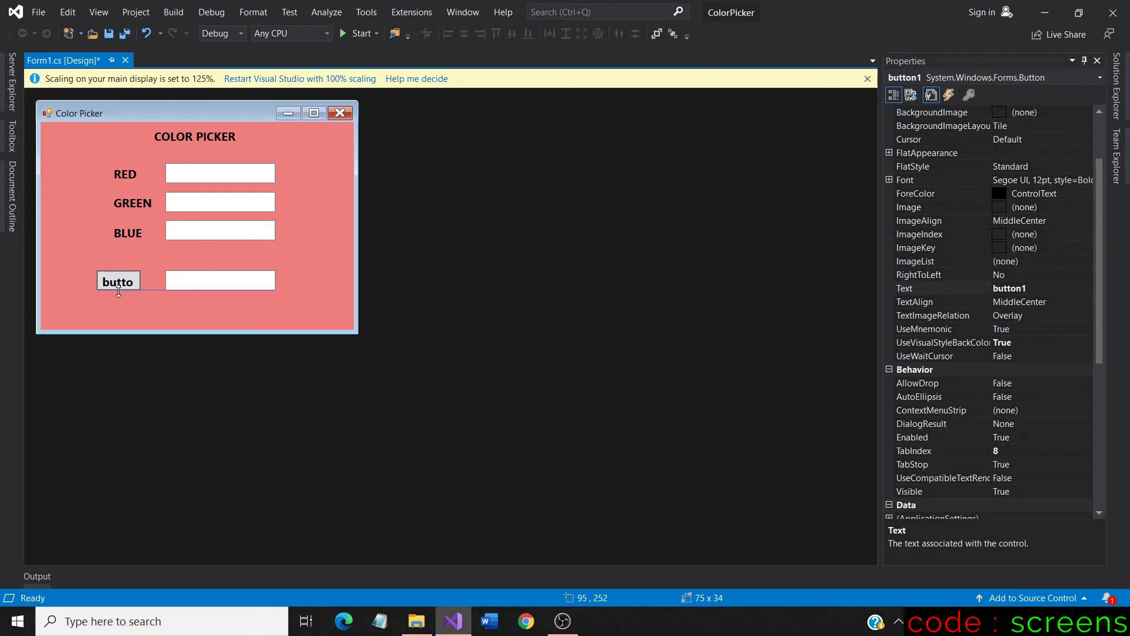
left_click(118, 272)
left_click_drag(142, 281, 157, 281)
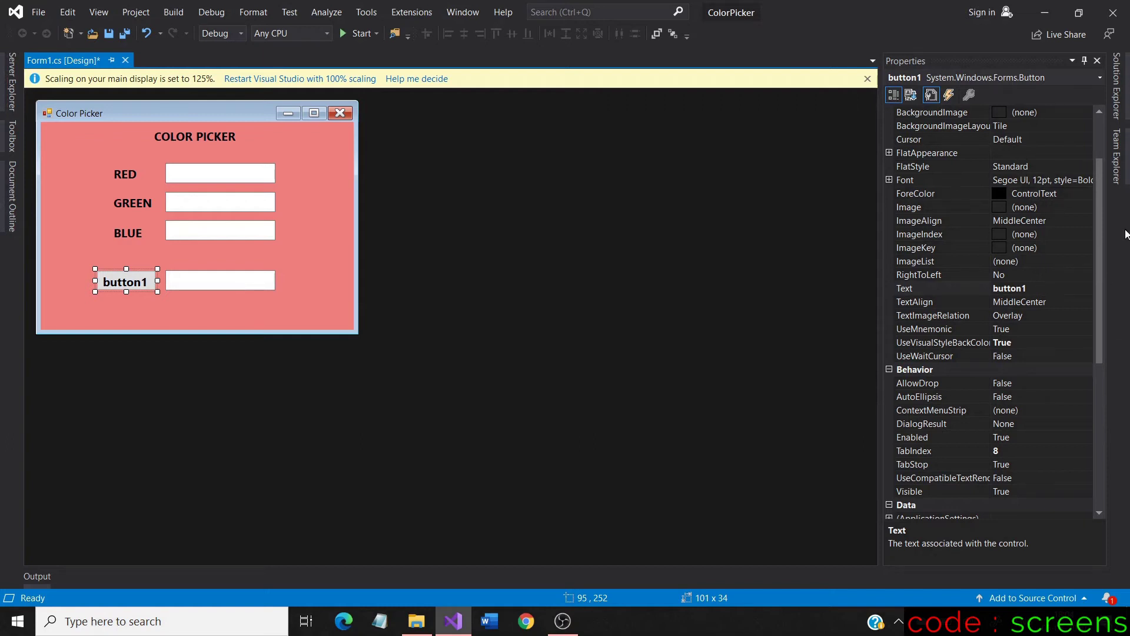
Set the button's FlatStyle to System and its Text to MIX, then reselect the form.
left_click(1038, 166)
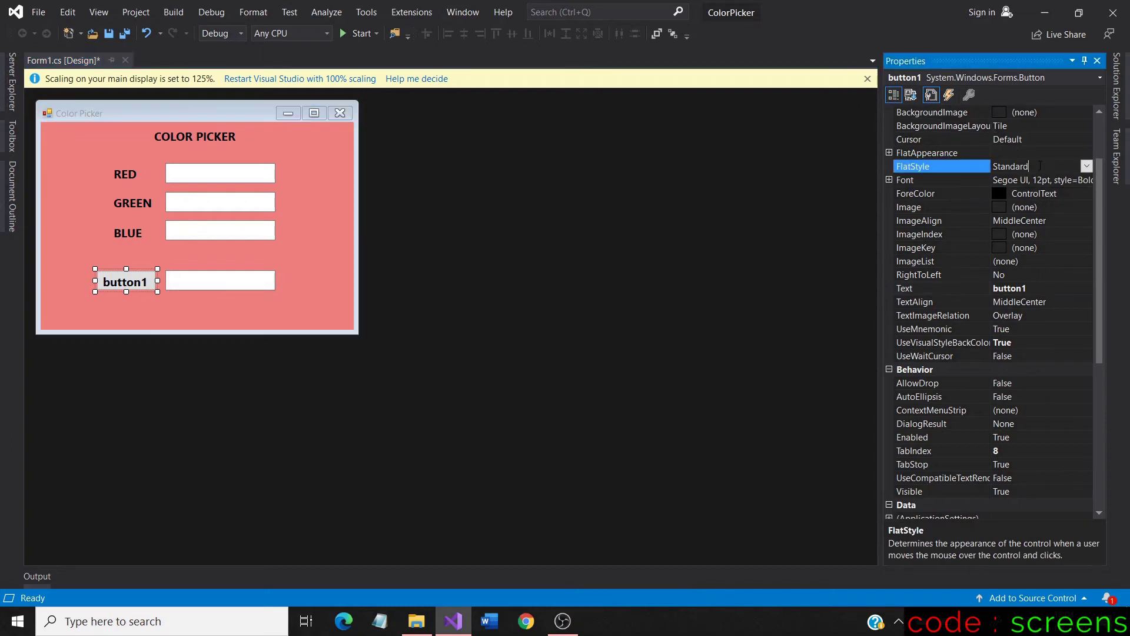
left_click(1087, 167)
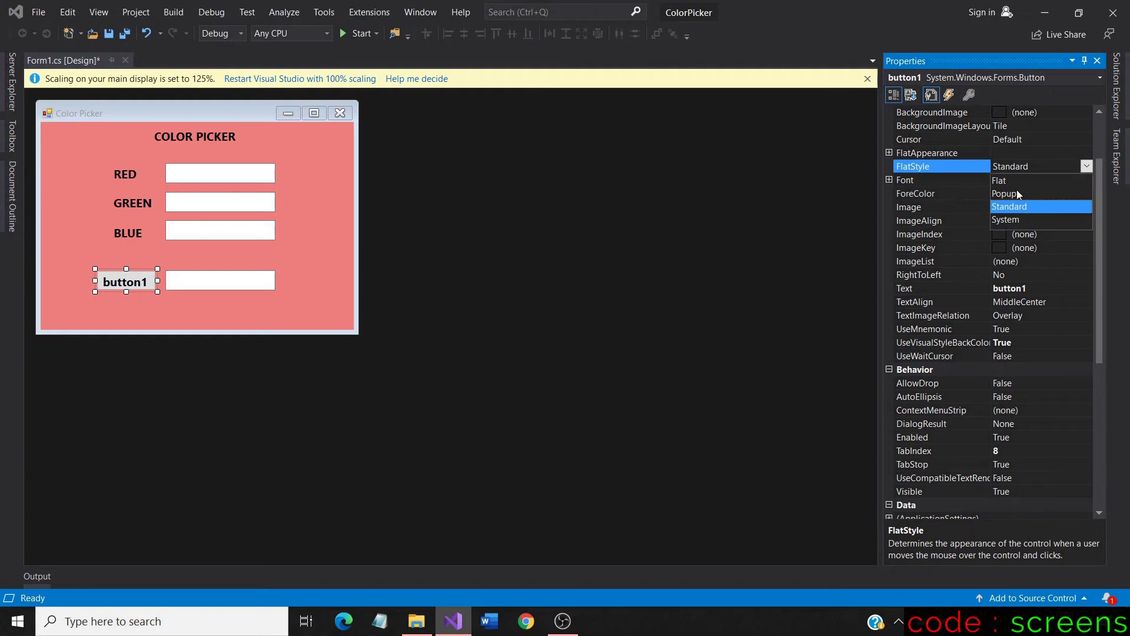
left_click(1012, 221)
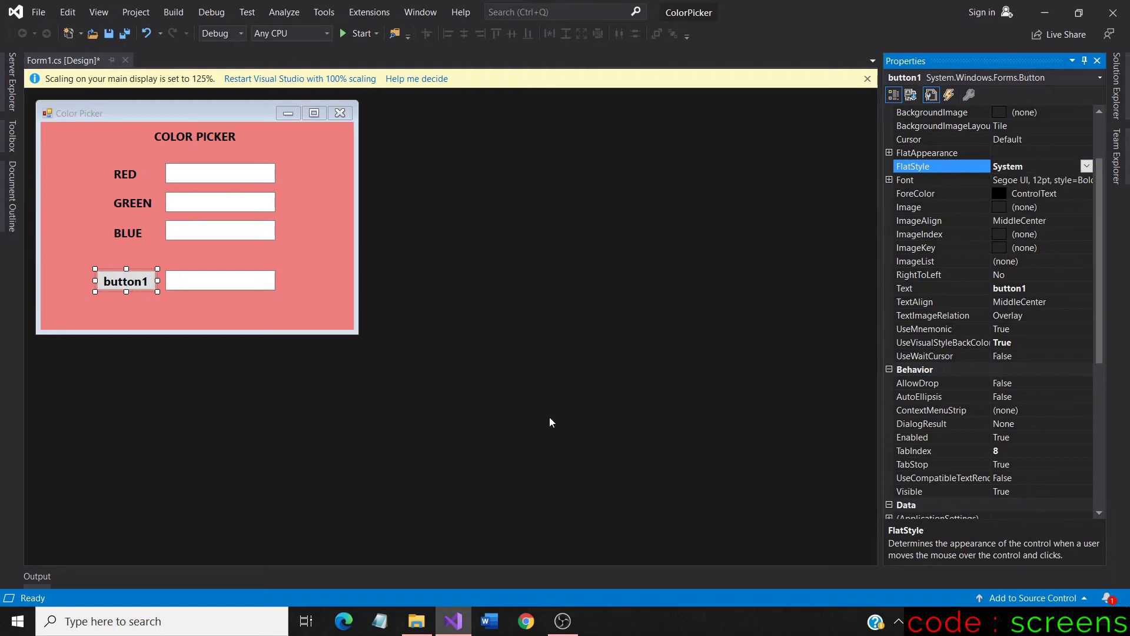
left_click(1030, 287)
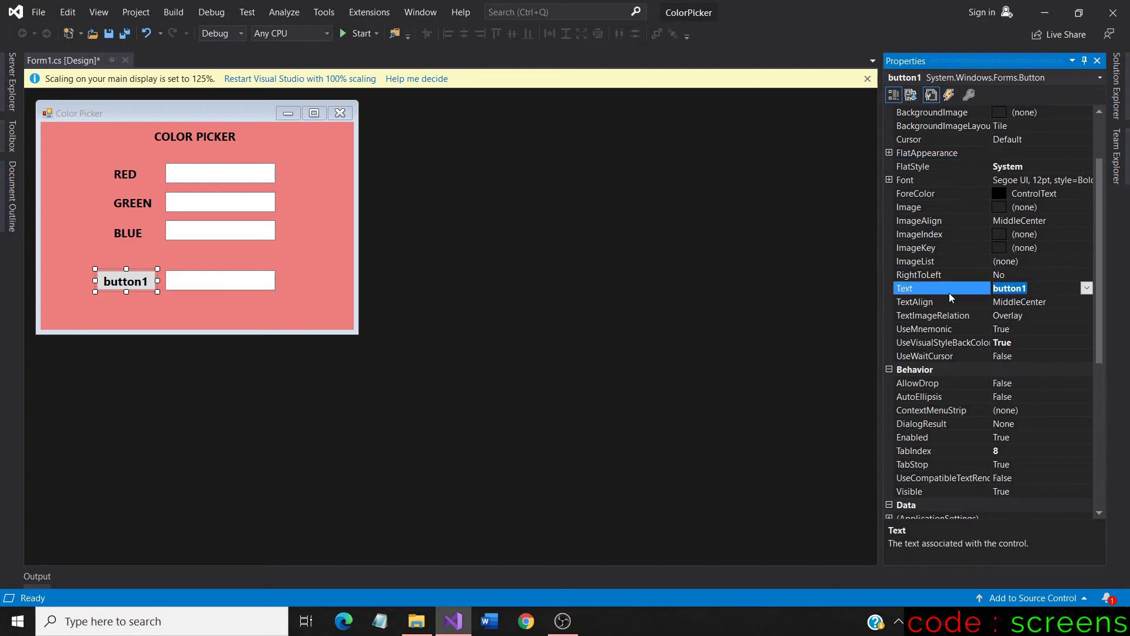
type("MIX")
key("Return")
left_click(147, 298)
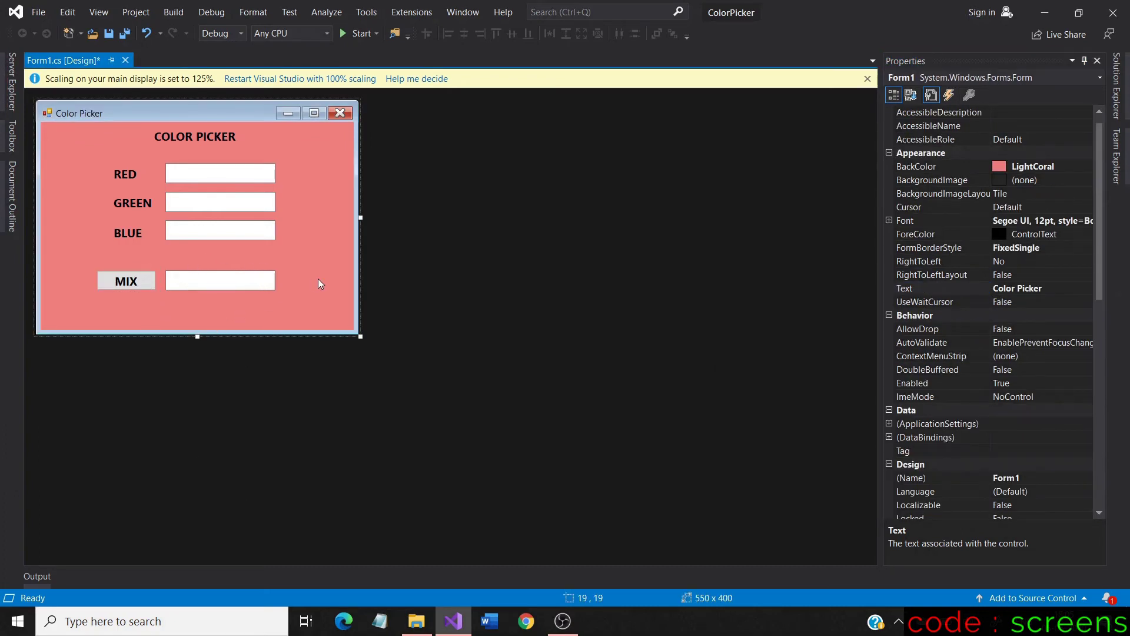
Select the title, RED/GREEN/BLUE labels and boxes, MIX button and output box together.
left_click(207, 134)
left_click(125, 173, "ctrl")
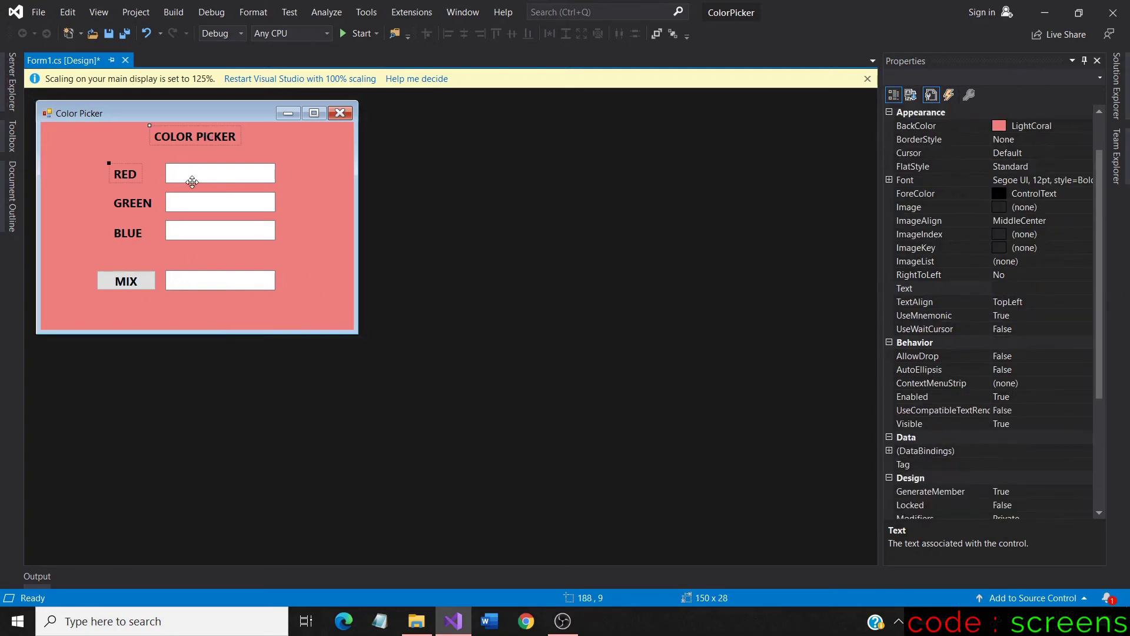
left_click(203, 199, "ctrl")
left_click_drag(203, 199, 206, 199)
key("Down")
key("Down")
key("Down")
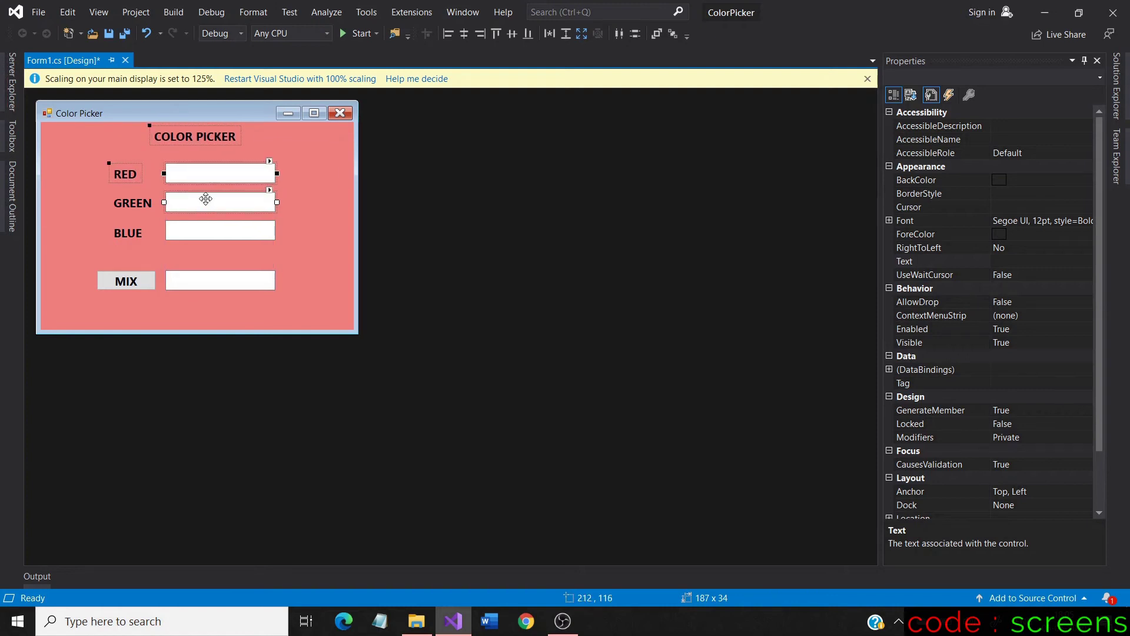
left_click(134, 203, "ctrl")
left_click(129, 233, "ctrl")
left_click(213, 232, "ctrl")
left_click(140, 286, "ctrl")
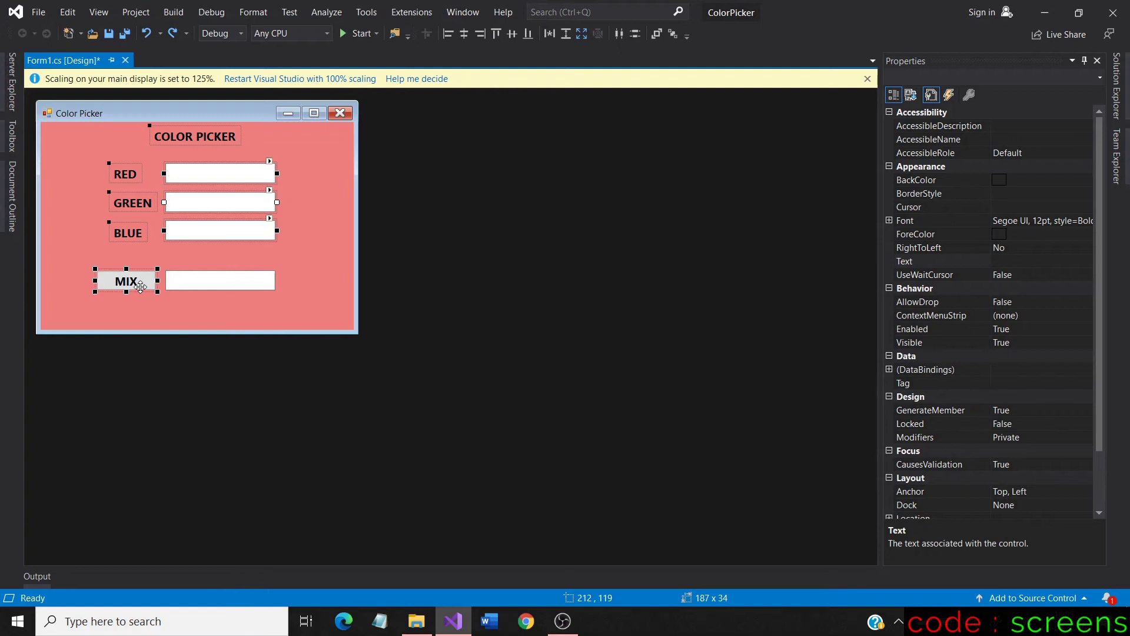
left_click(187, 283, "ctrl")
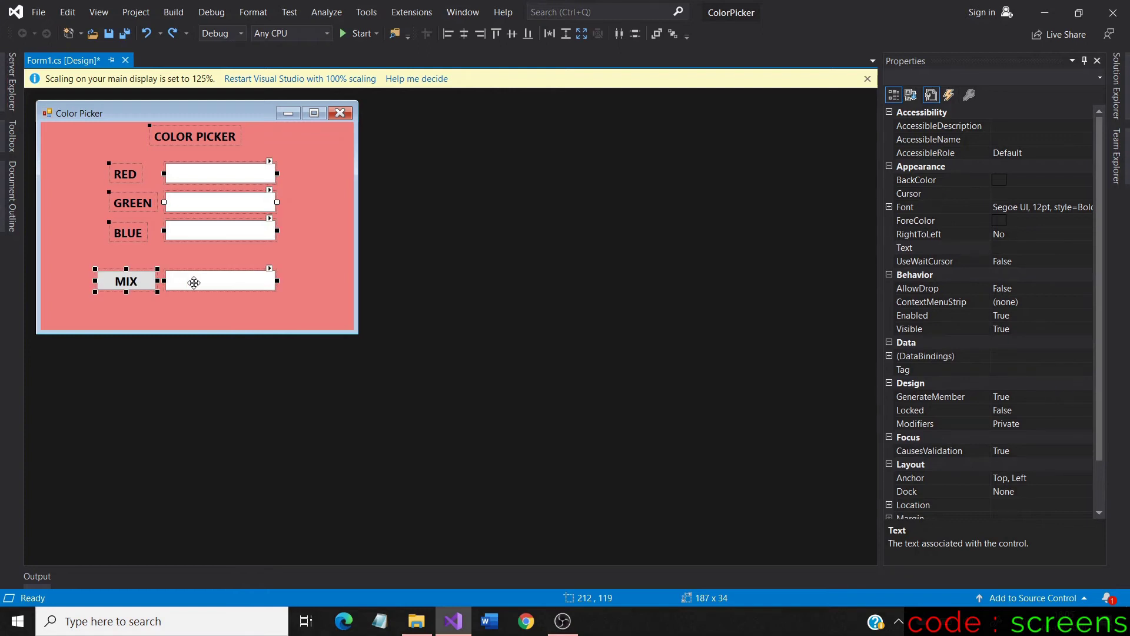
Set the selected controls' Anchor to None and reselect the form.
left_click(1044, 478)
left_click(1086, 478)
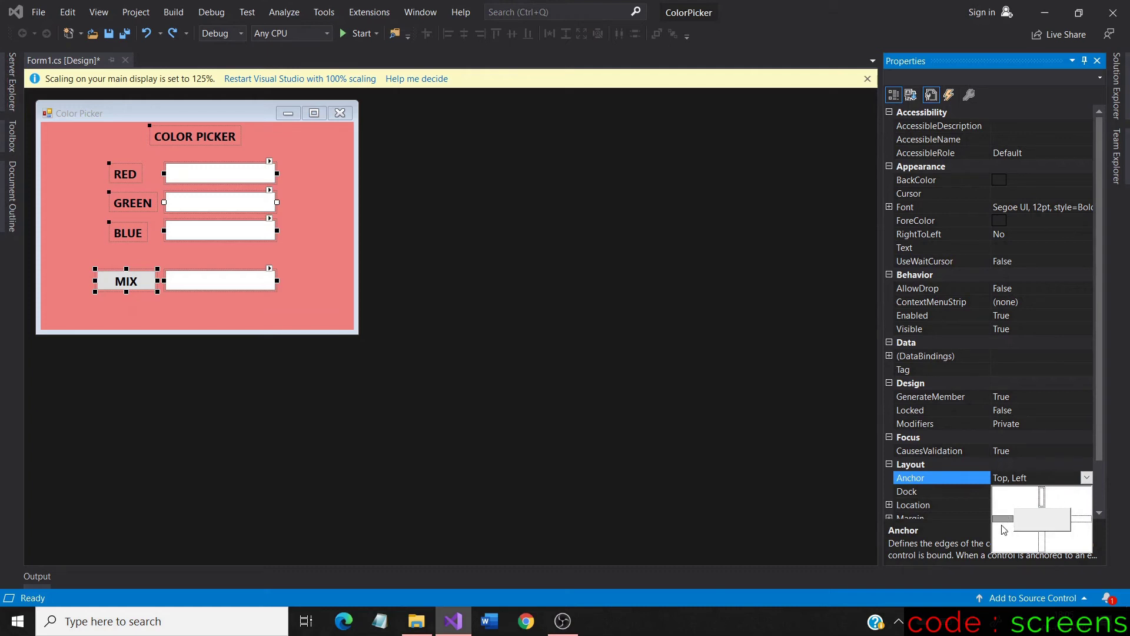
left_click(1003, 518)
left_click(1068, 478)
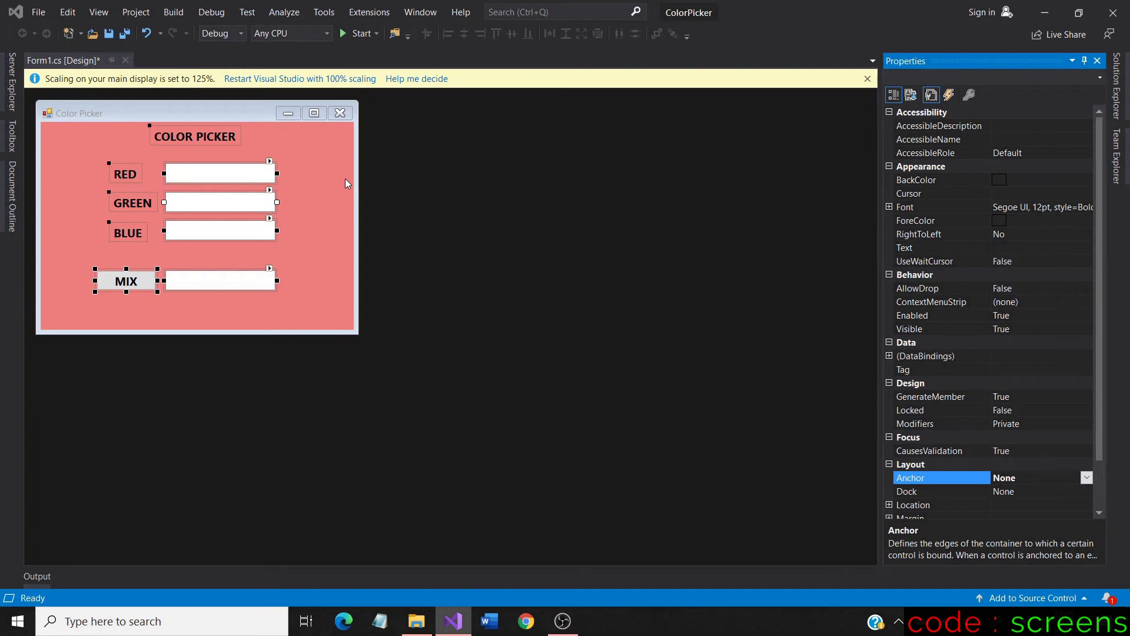
left_click(315, 190)
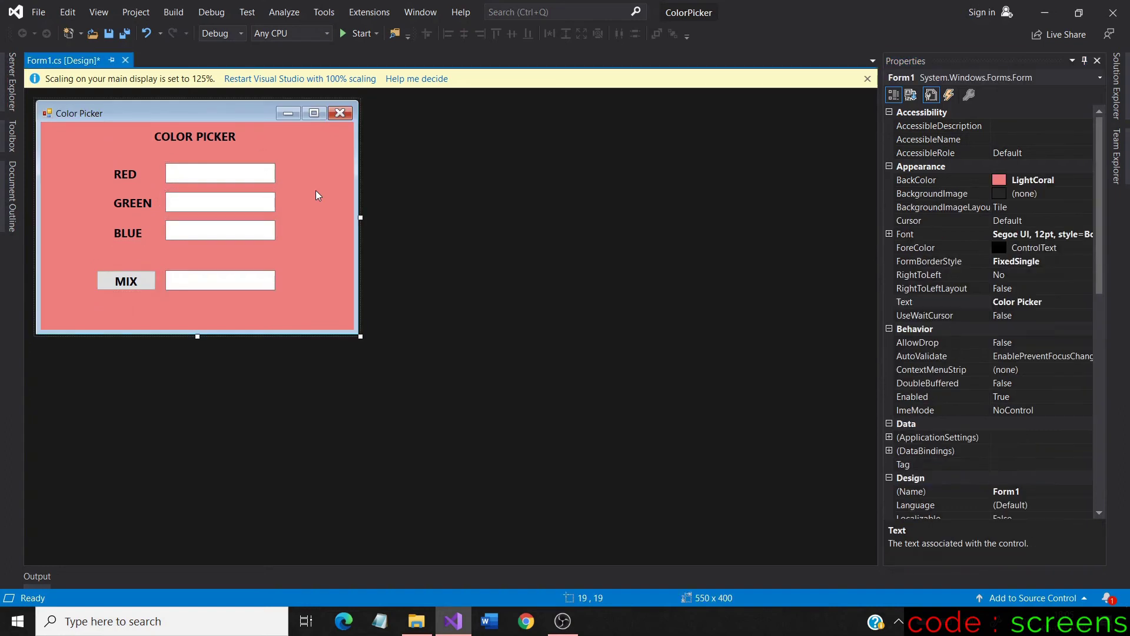
Create the MIX button's click handler declaring Color mix and int r, g, b.
left_click(127, 281)
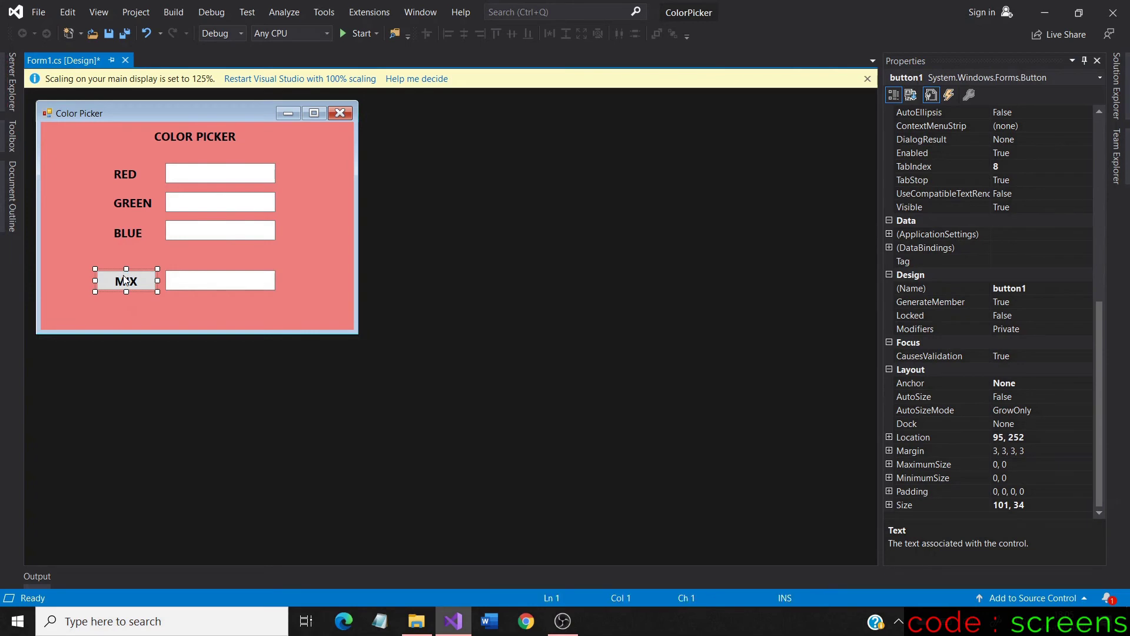
double_click(126, 281)
type("Col")
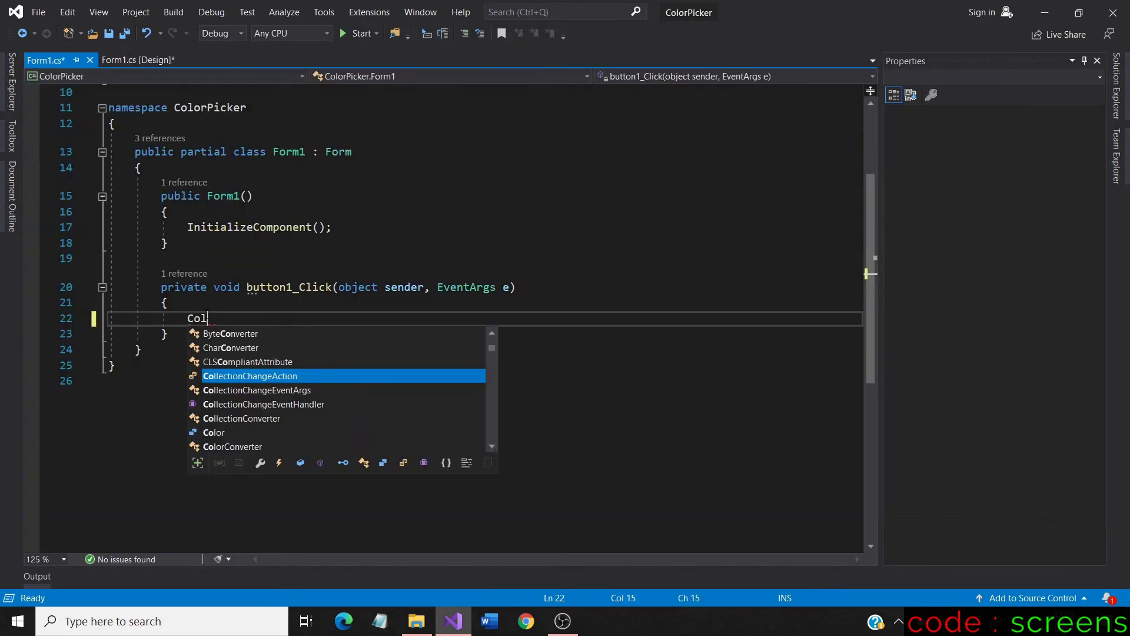
type("or ")
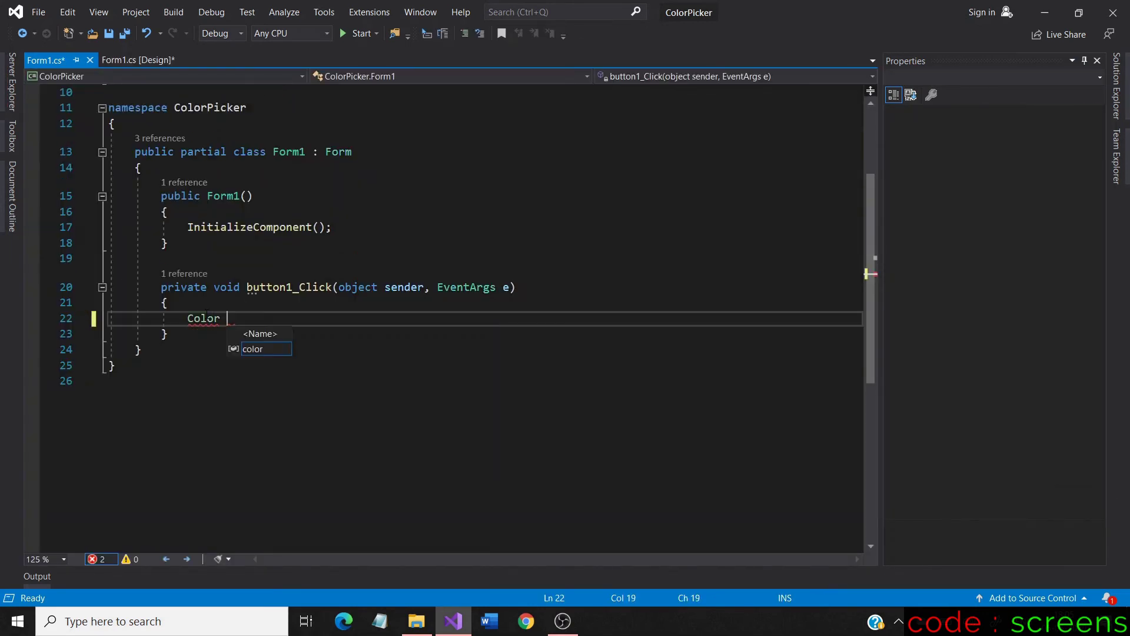
type("mix")
type(";")
key("Return")
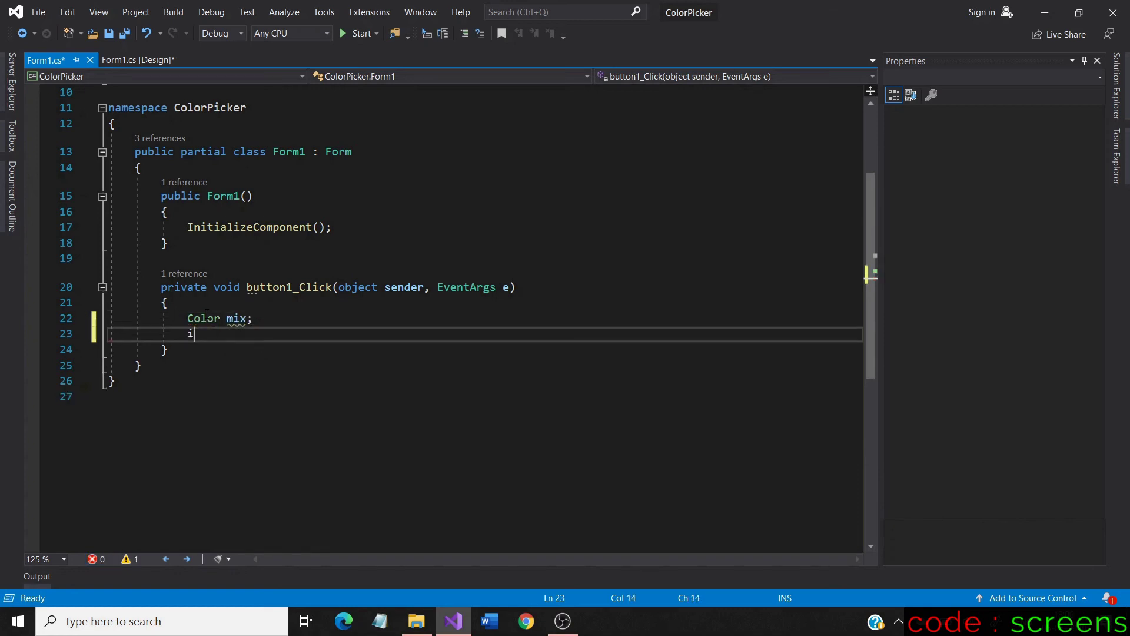
type("int r,")
type(" g,")
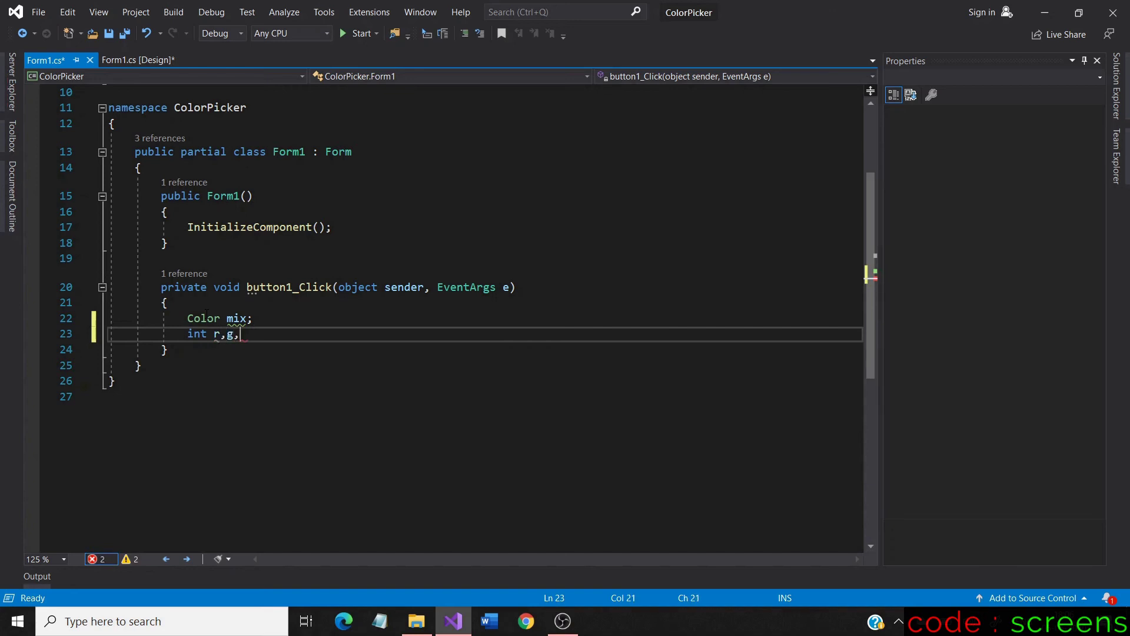
type(" b;")
key("Return")
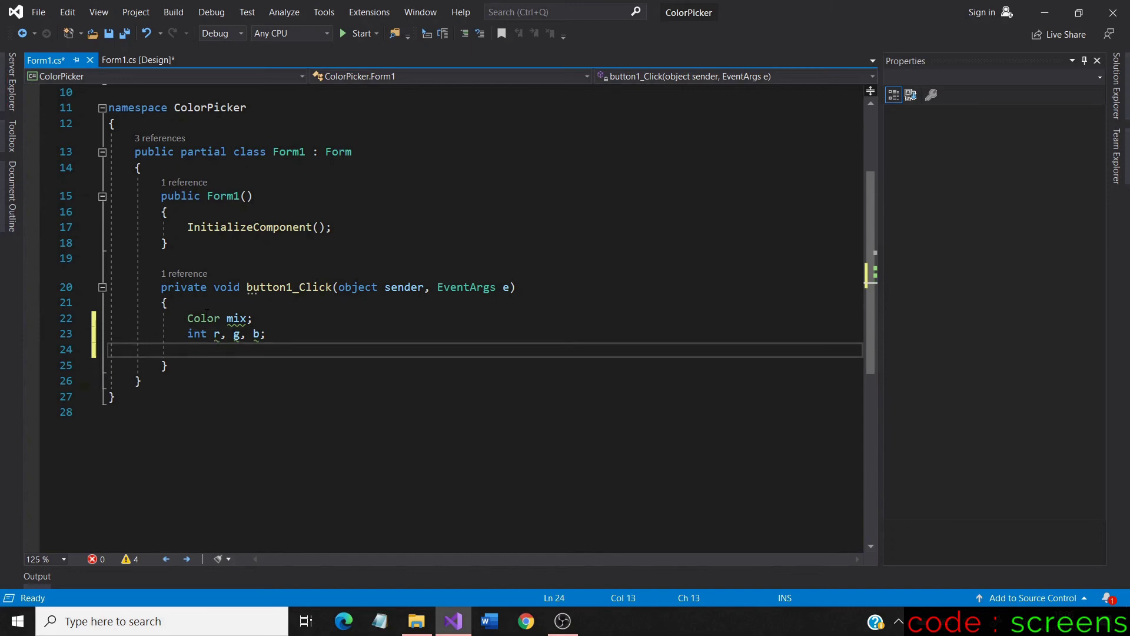
type("r=")
type("Con")
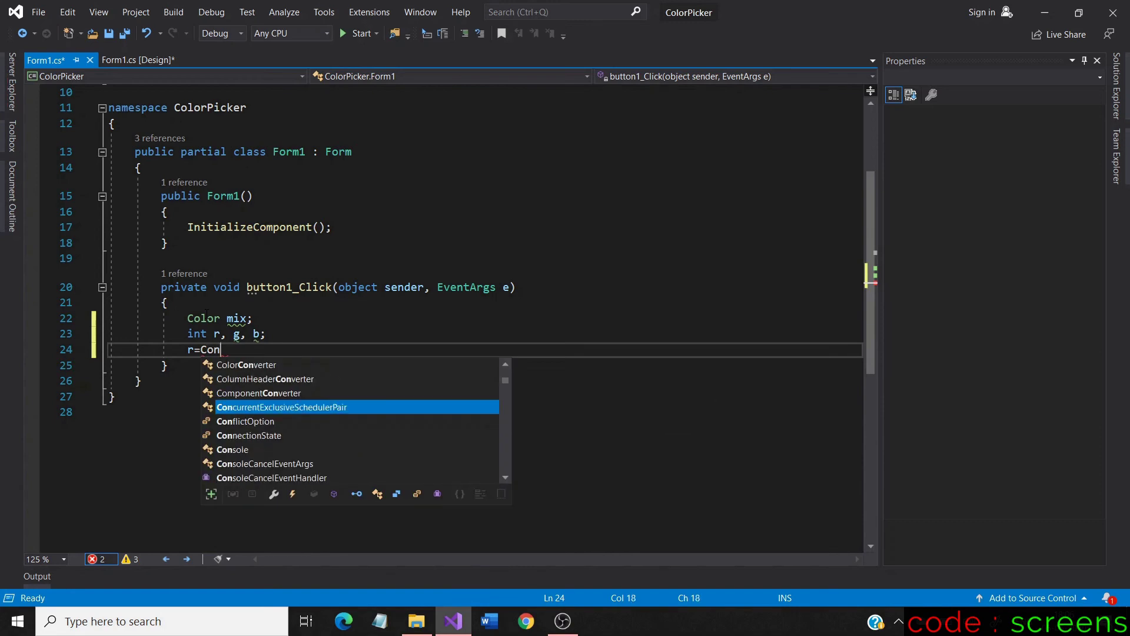
type("ver")
Write r = Convert.ToInt16(textBox1.Text); and begin the g line.
key("Tab")
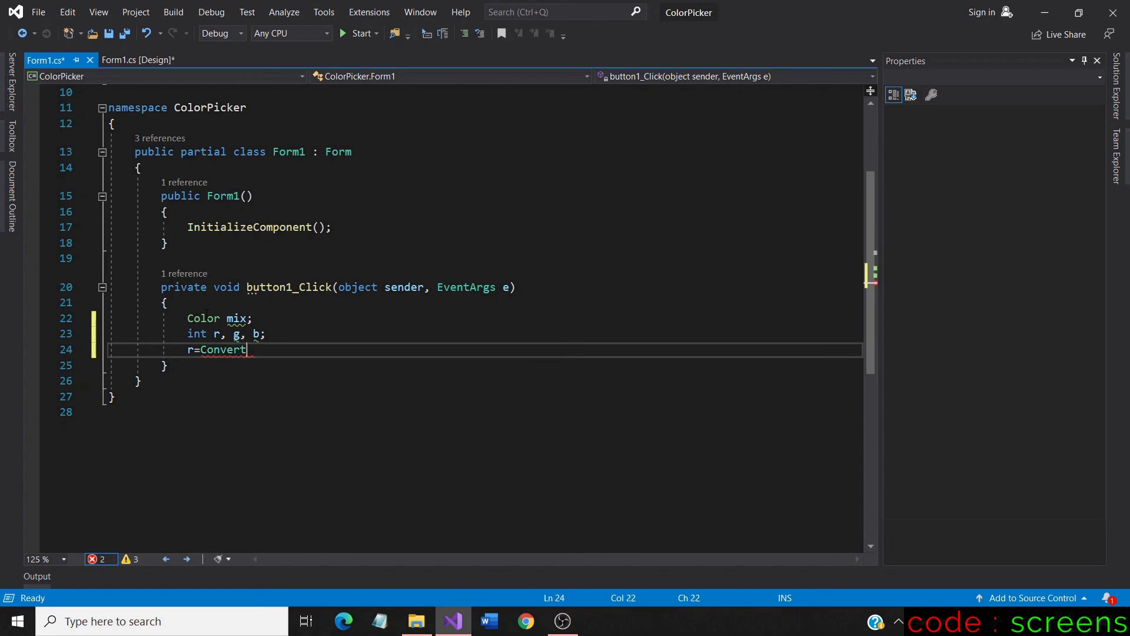
type(".T")
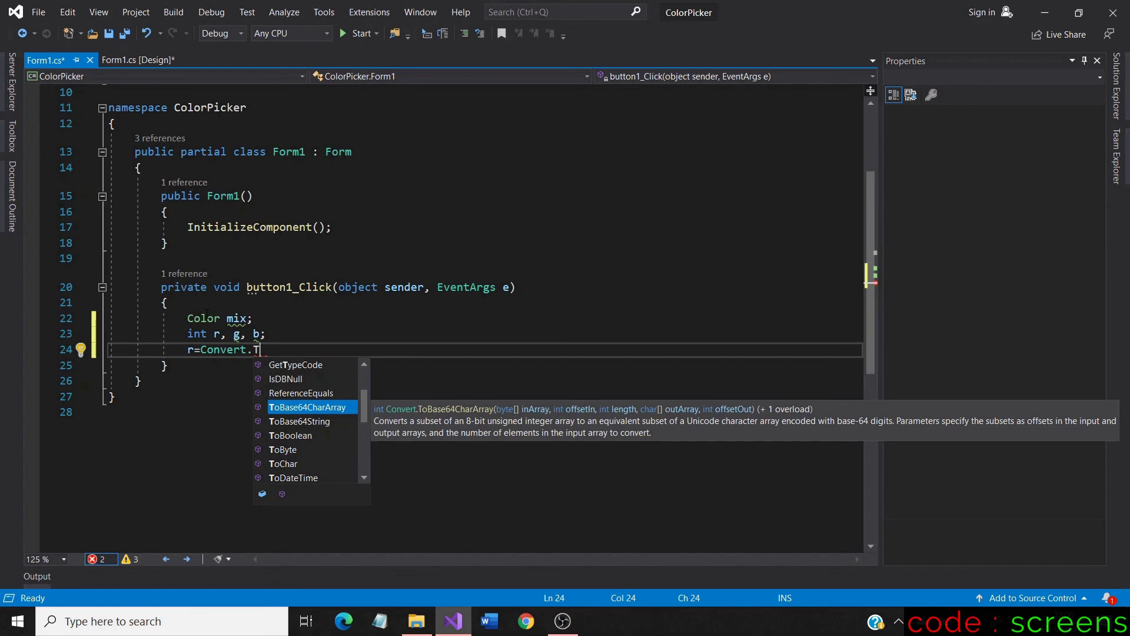
type("oI")
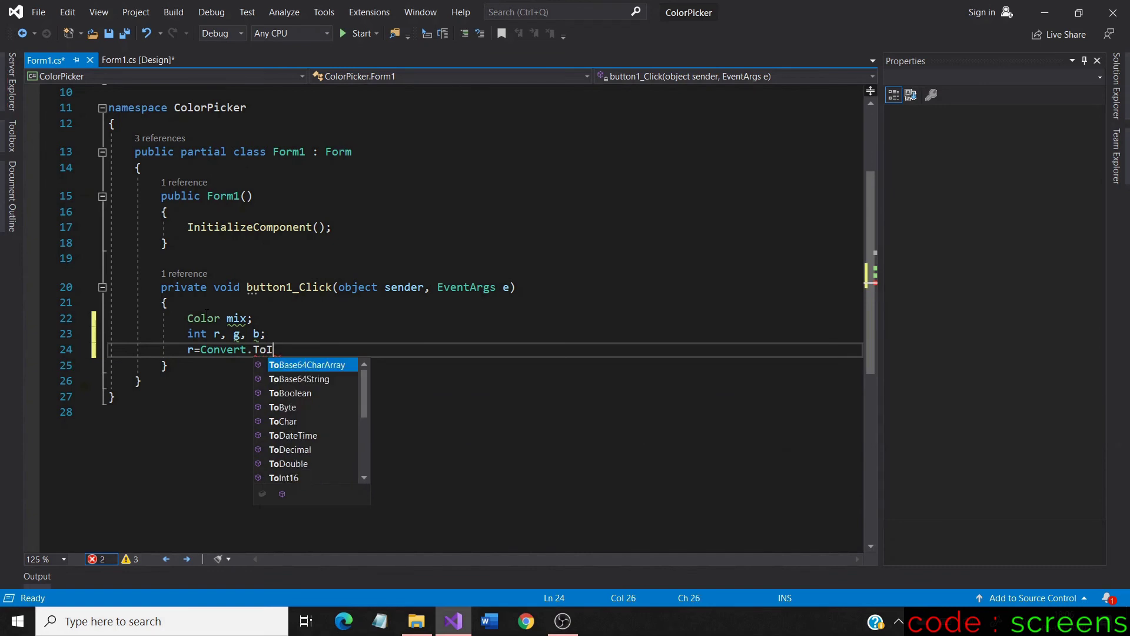
key("Up")
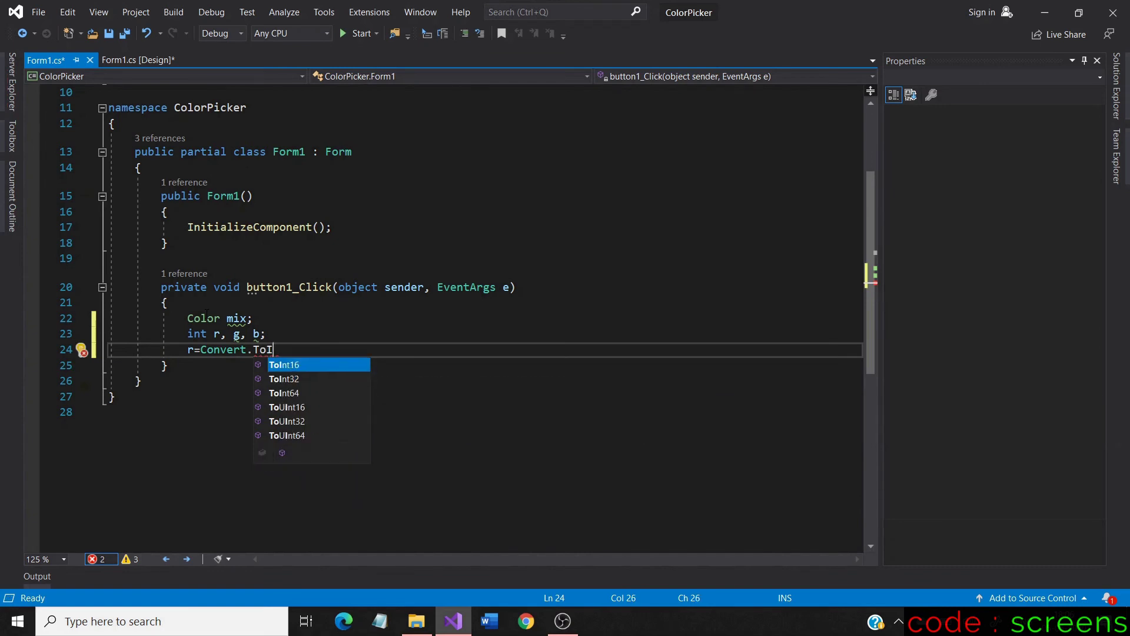
key("Tab")
type("(")
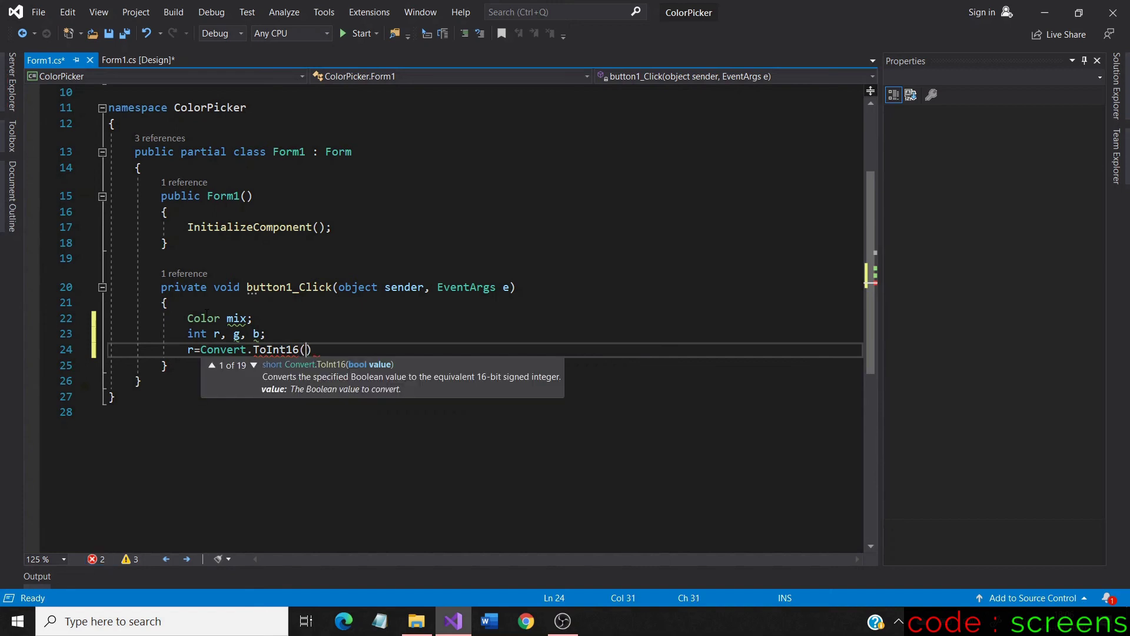
type("T")
type("e")
key("Down")
key("Down")
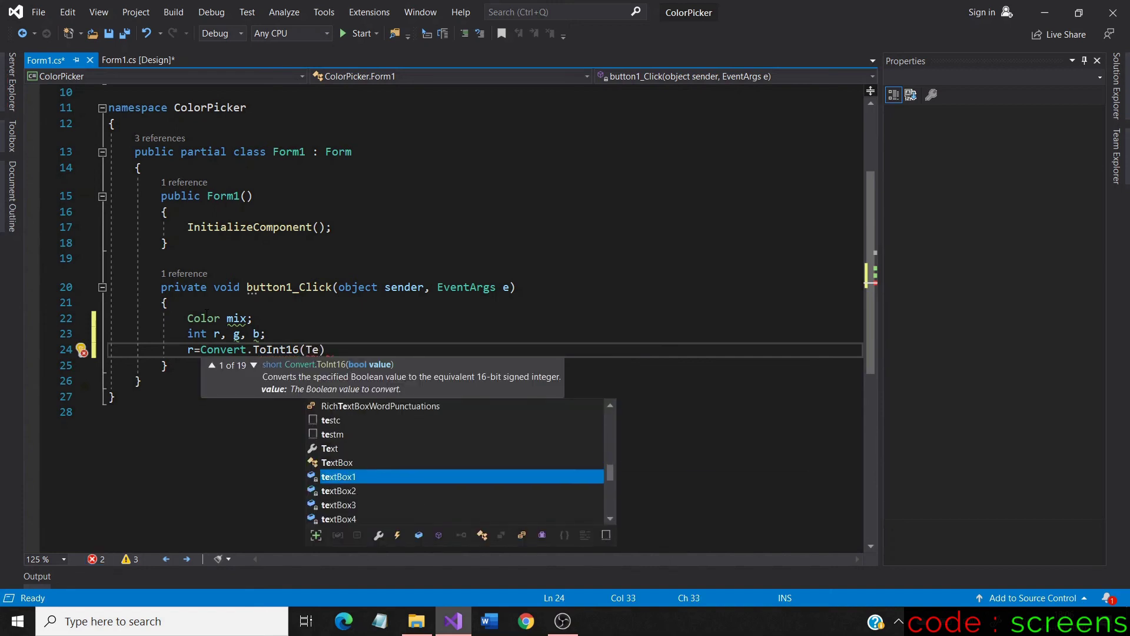
key("Tab")
type(".T")
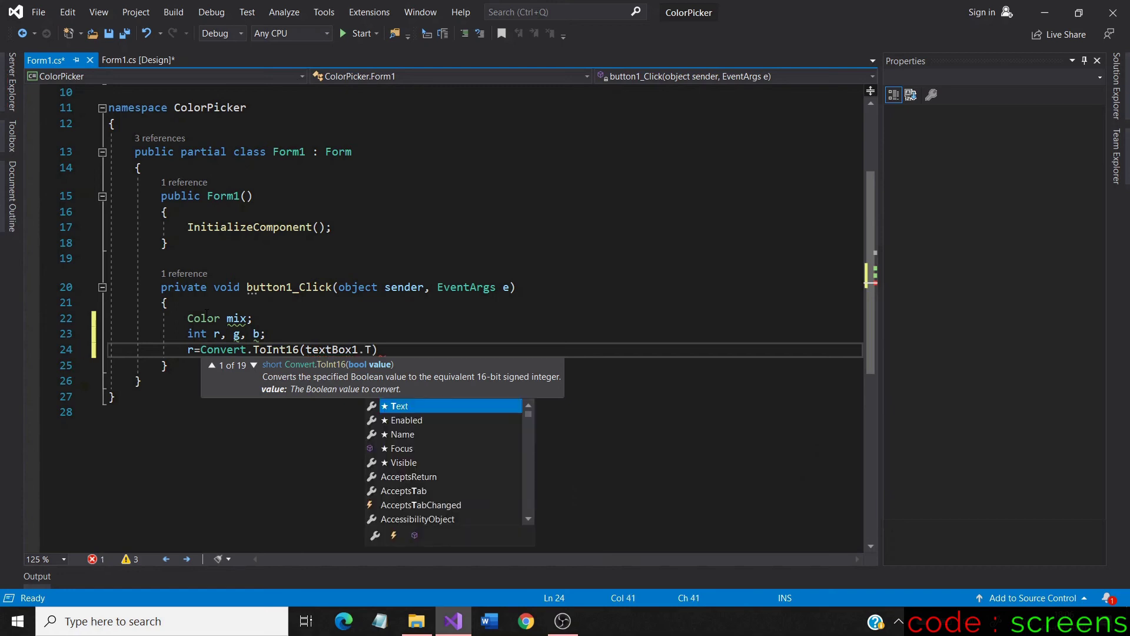
type("ext")
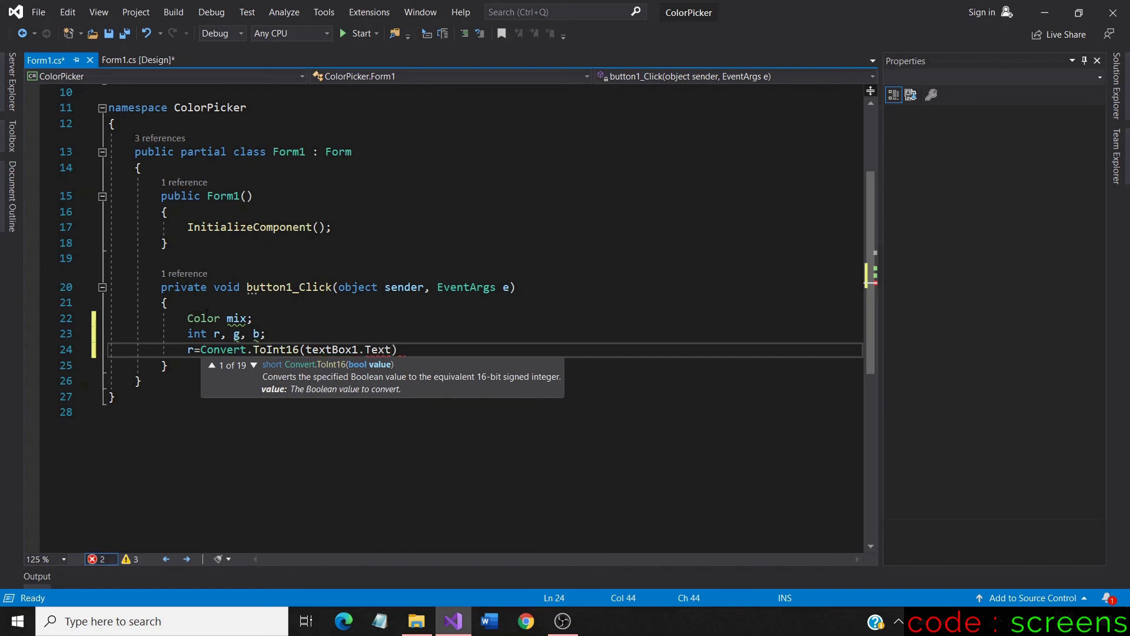
type(");")
key("Return")
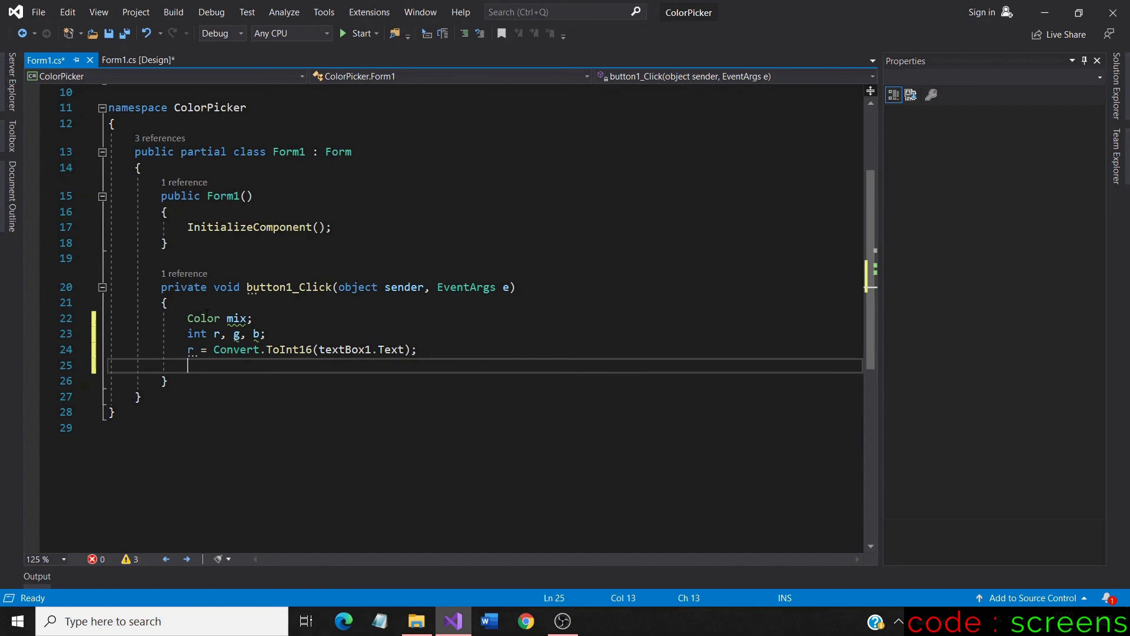
type("g=")
Complete line 25 as g = Convert.ToInt16(textBox2.Text) using the copied red expression.
left_click_drag(214, 349, 423, 350)
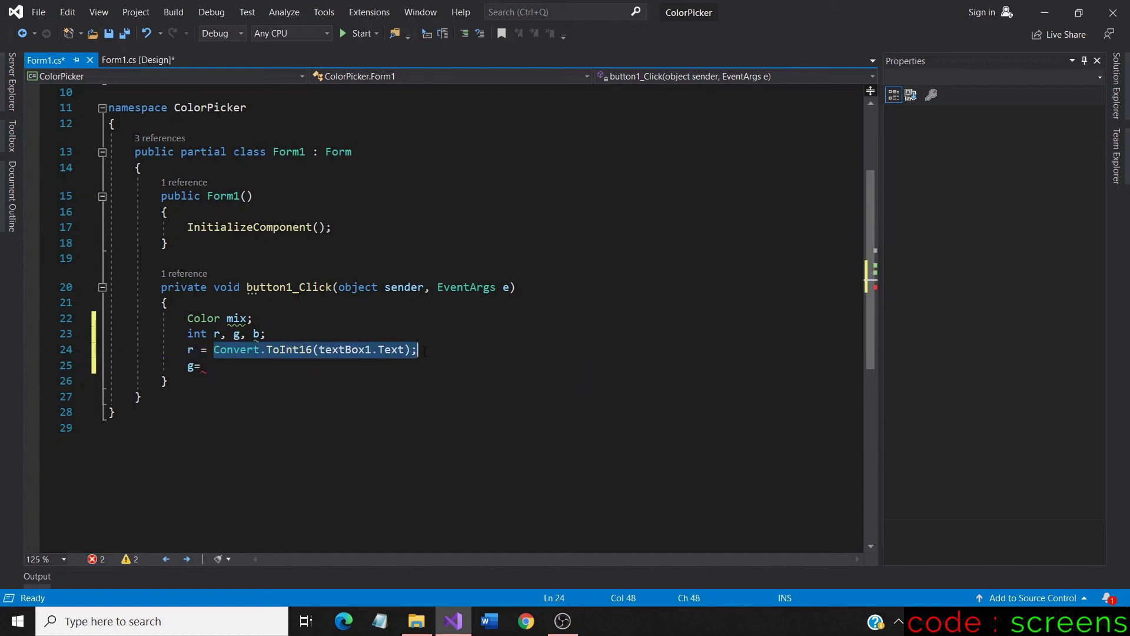
key("ctrl+c")
left_click(216, 366)
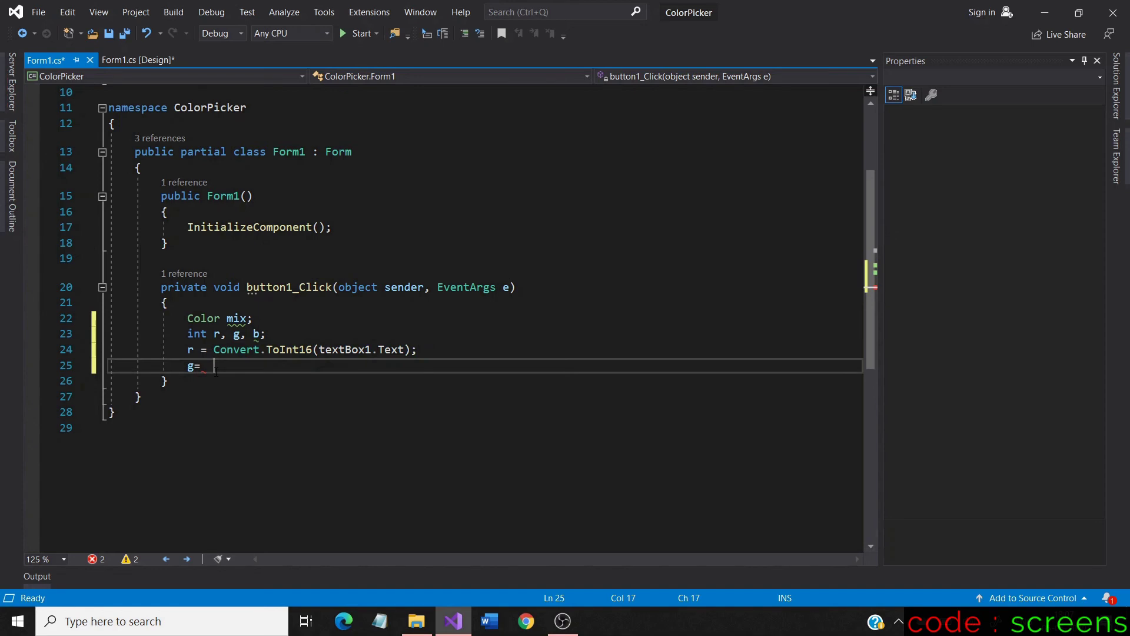
key("ctrl+v")
left_click(195, 365)
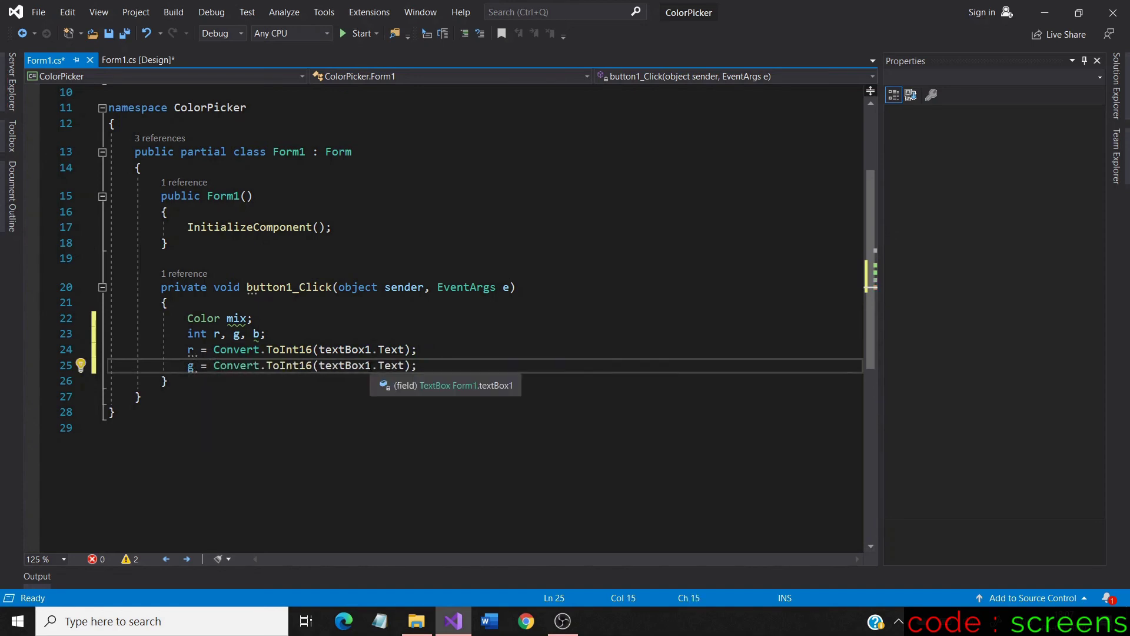
left_click(372, 365)
key("BackSpace")
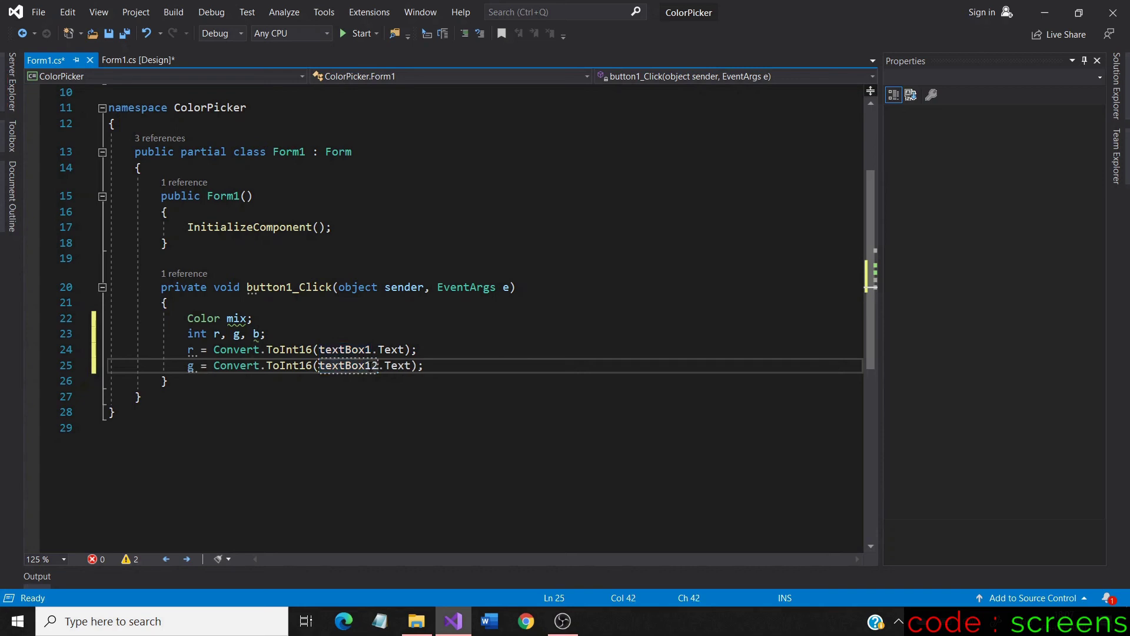
type("2")
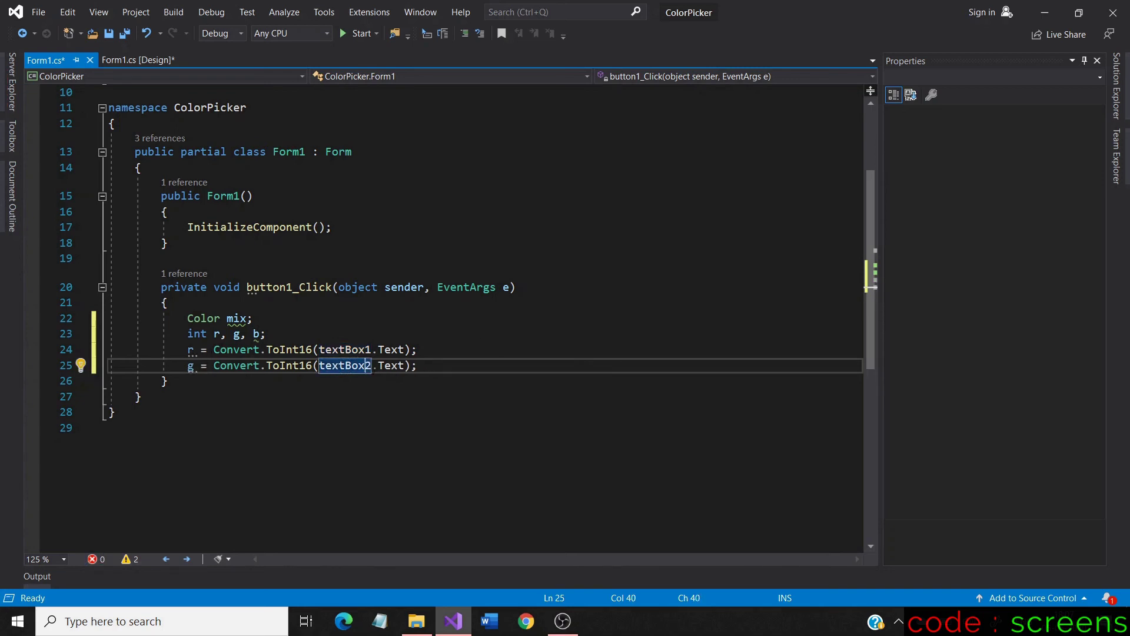
Duplicate the g line into line 26 as b = Convert.ToInt16(textBox3.Text).
left_click_drag(189, 365, 441, 371)
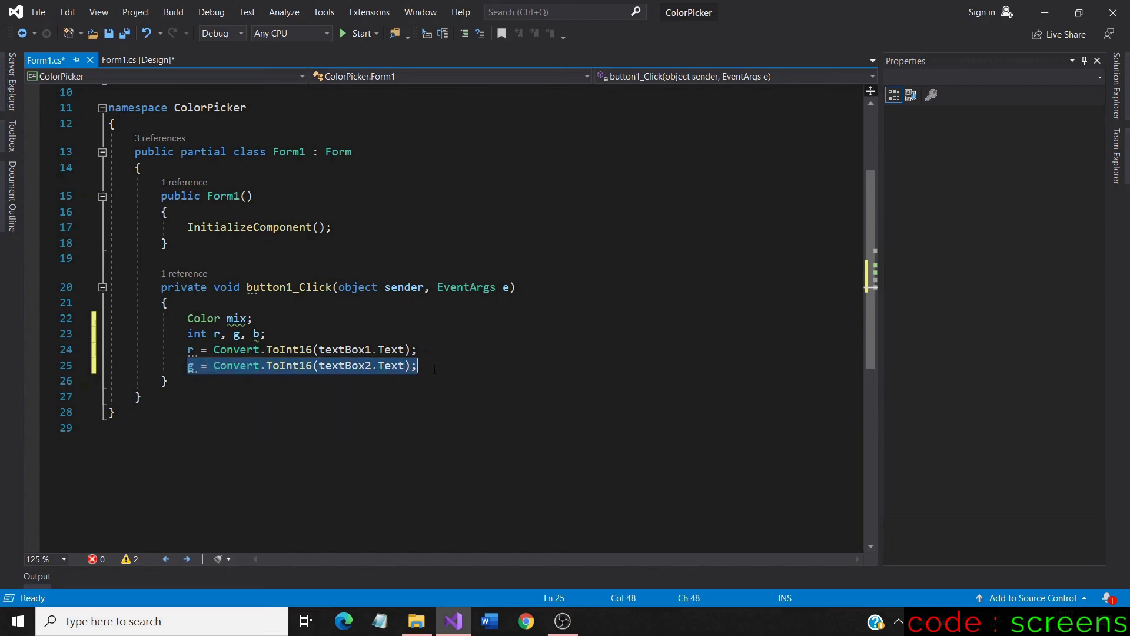
left_click(442, 371)
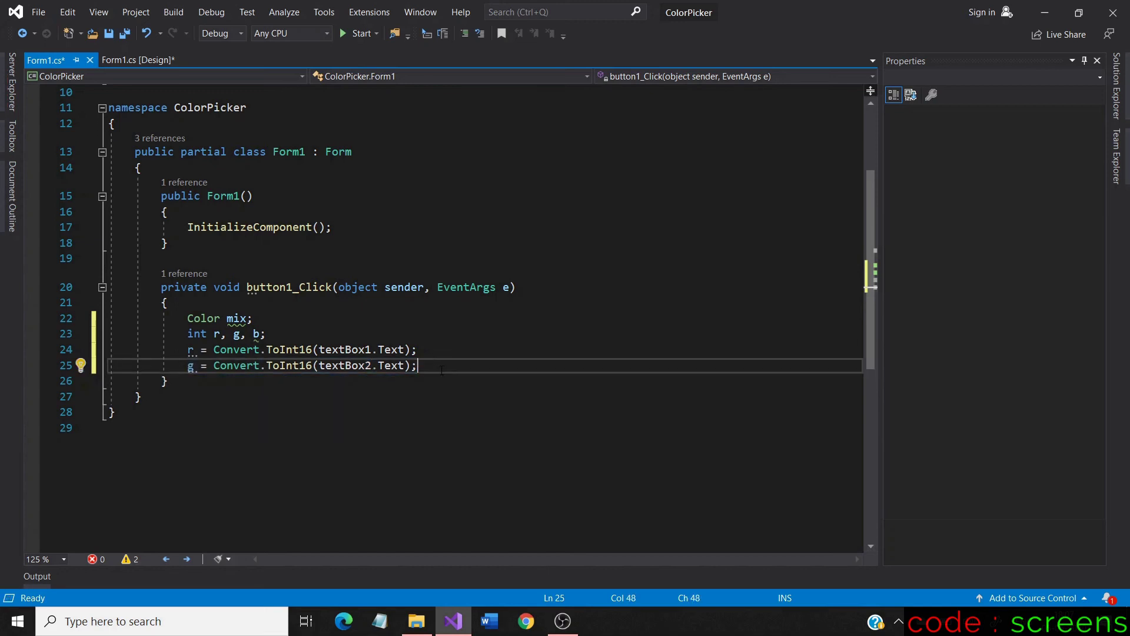
key("Return")
key("F5")
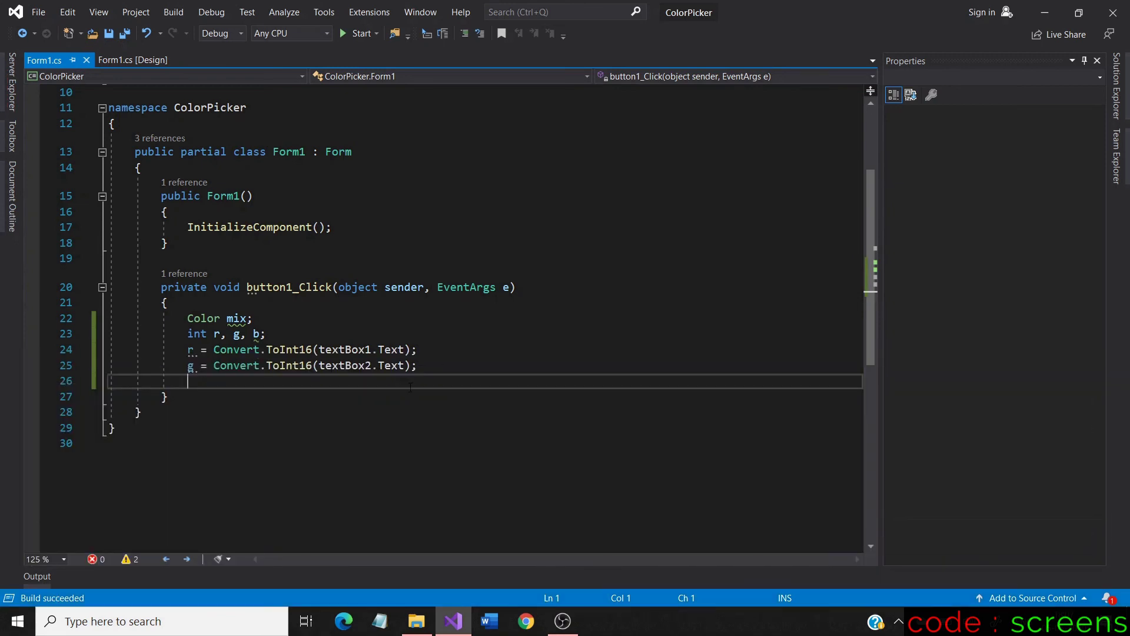
key("ctrl+v")
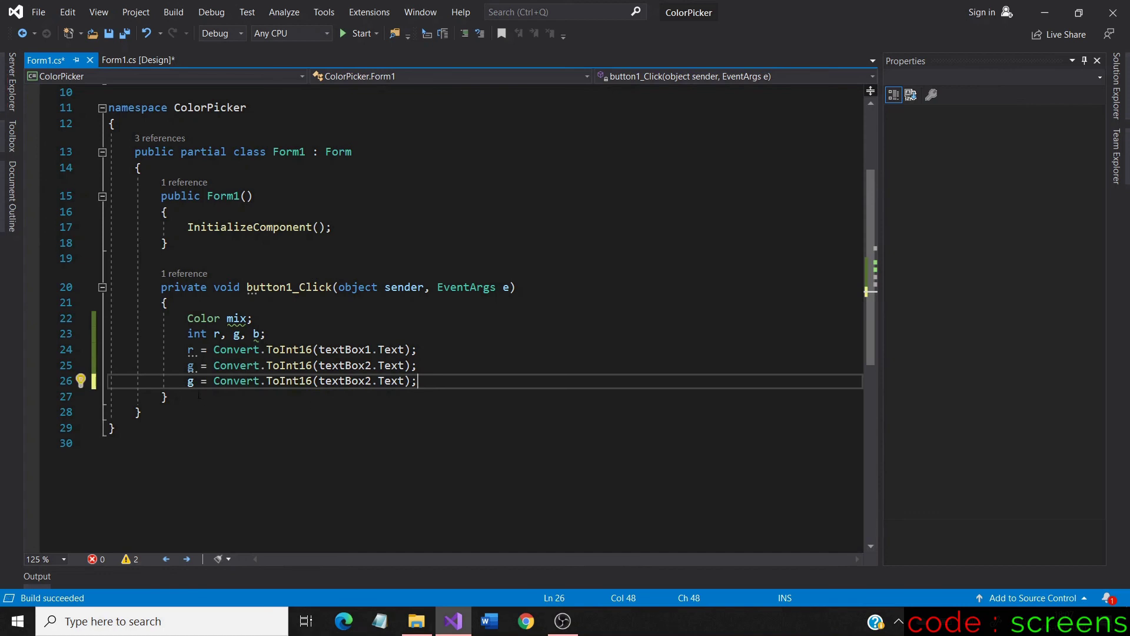
left_click(193, 380)
key("BackSpace")
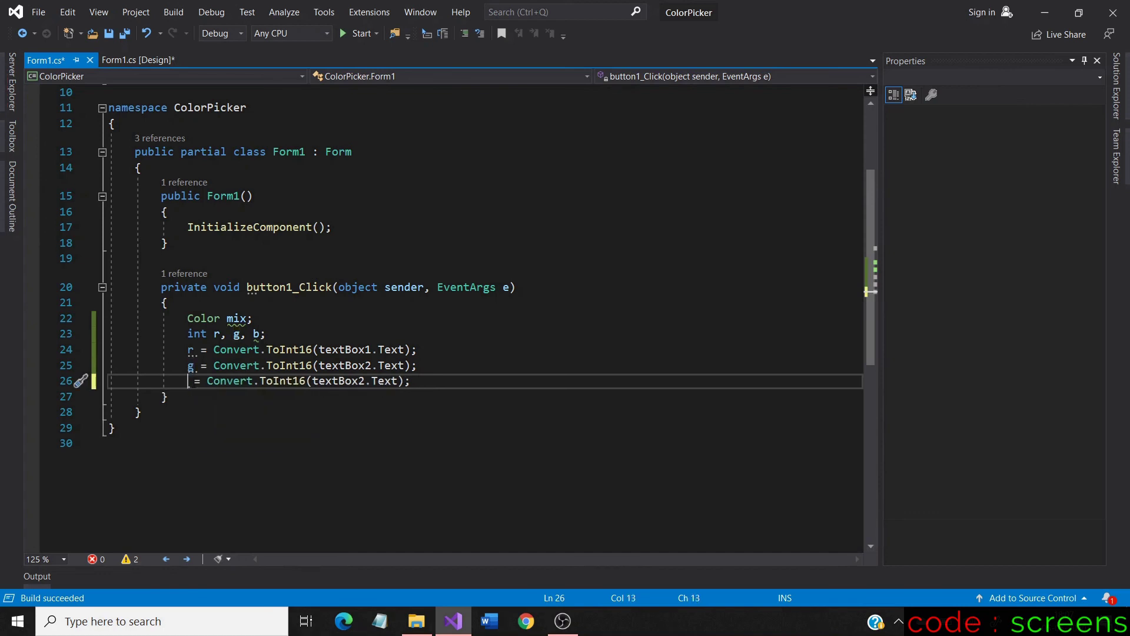
type("b")
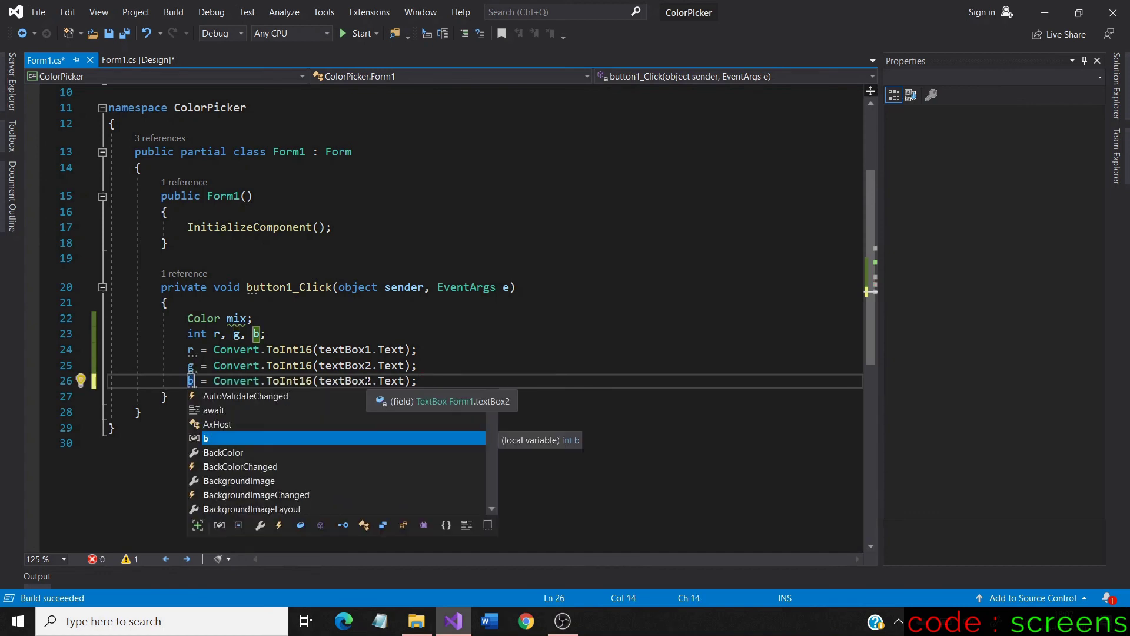
left_click(371, 380)
key("BackSpace")
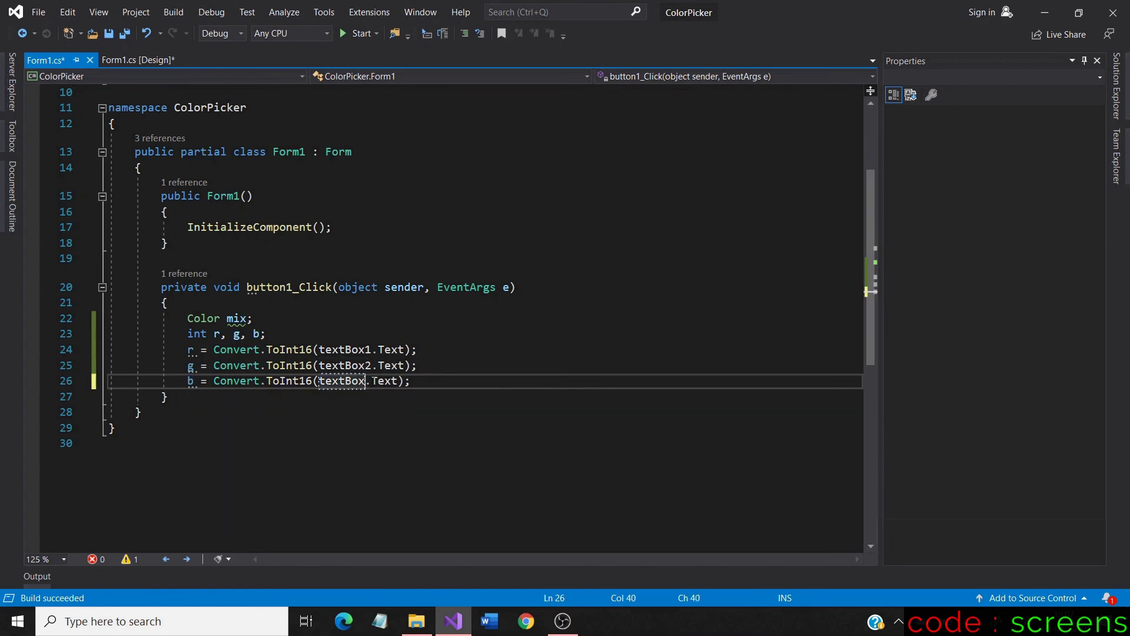
type("3")
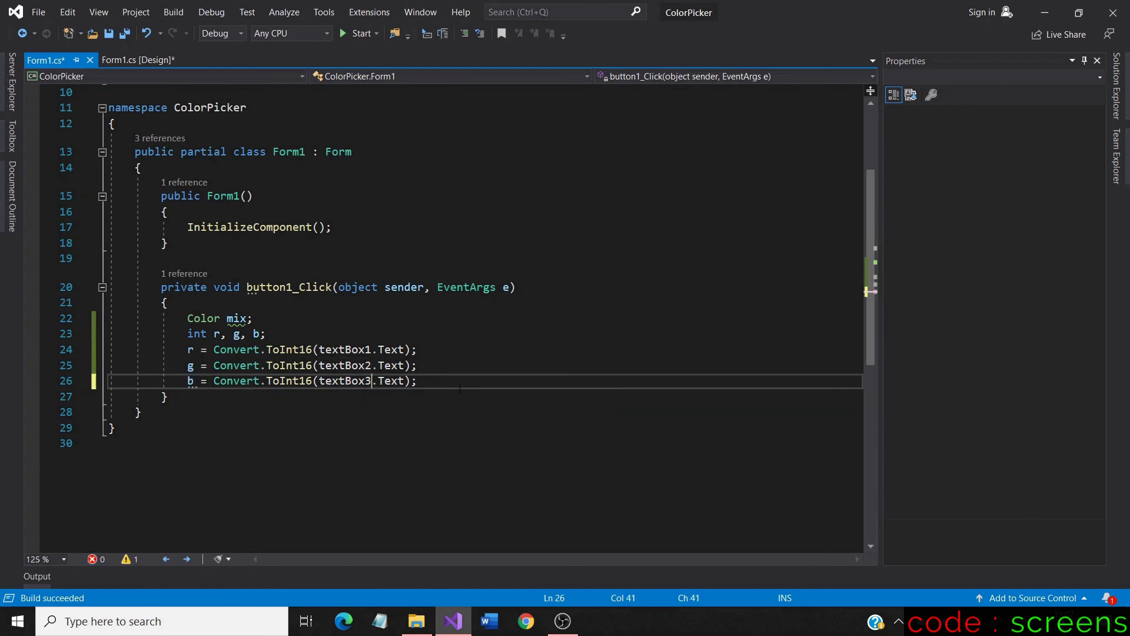
Add a new line 27 below the b assignment for the mix assignment.
left_click(442, 382)
key("Return")
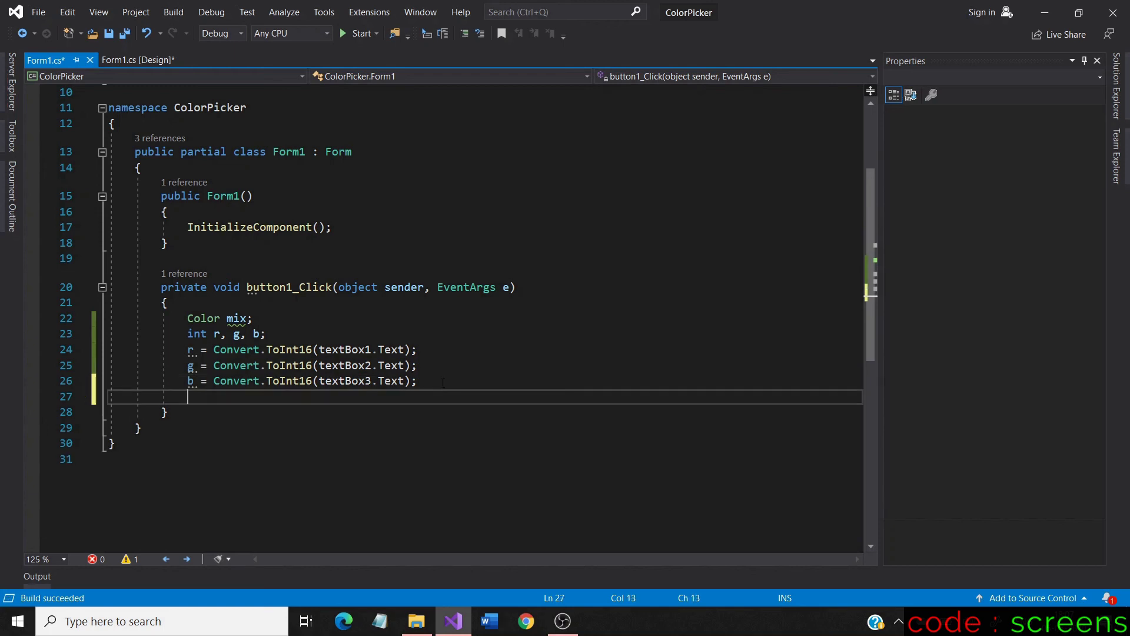
type("mix ")
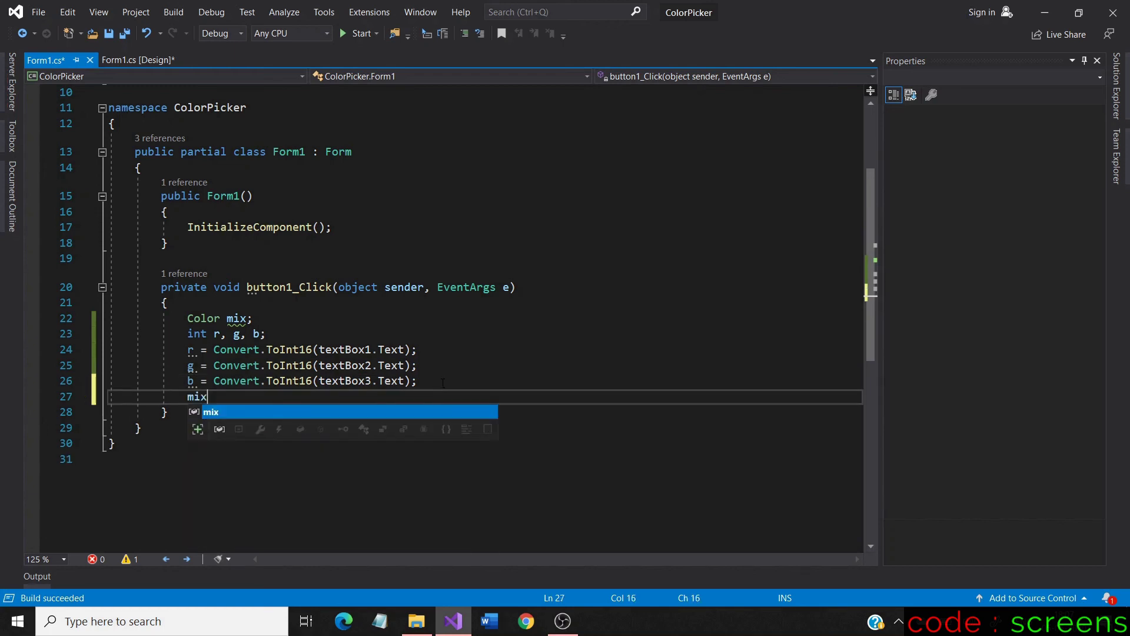
type("= ")
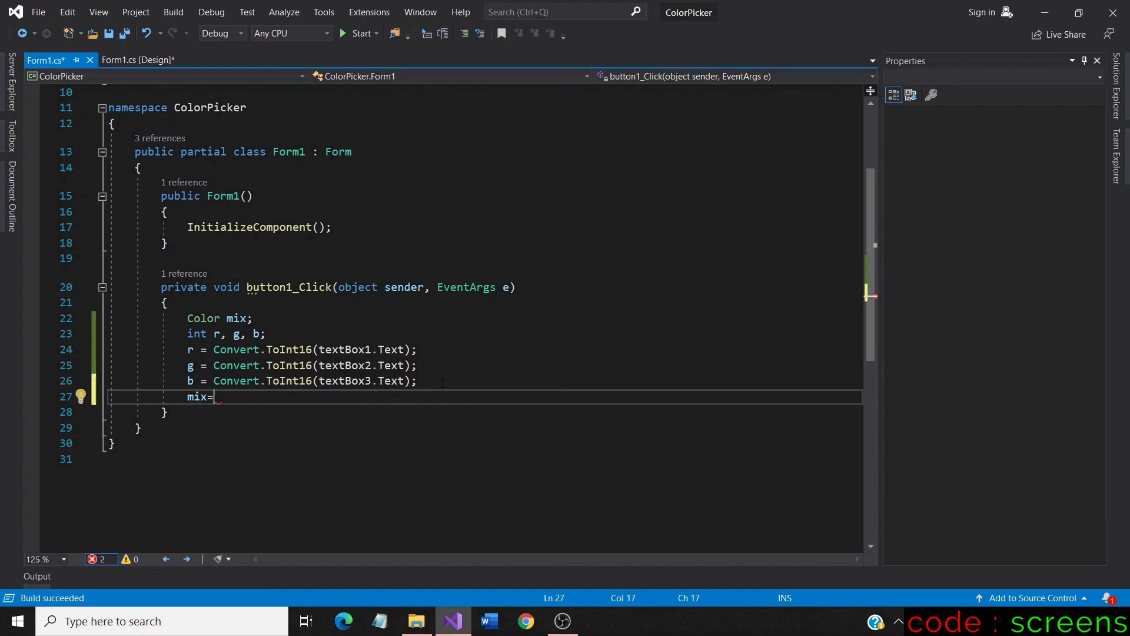
type("Col")
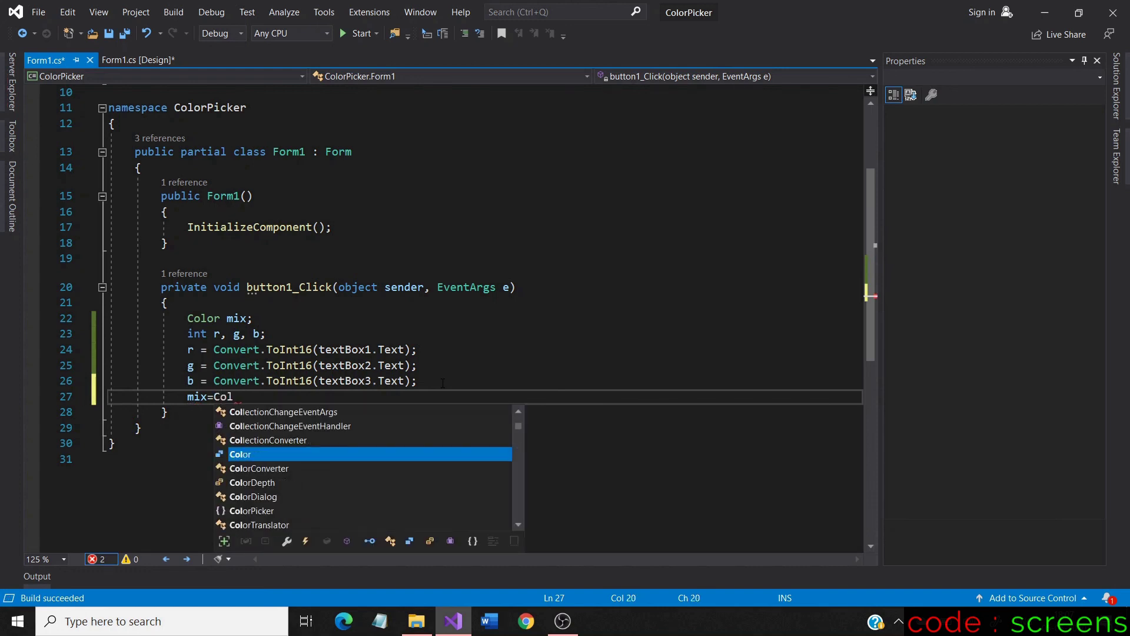
type("or.")
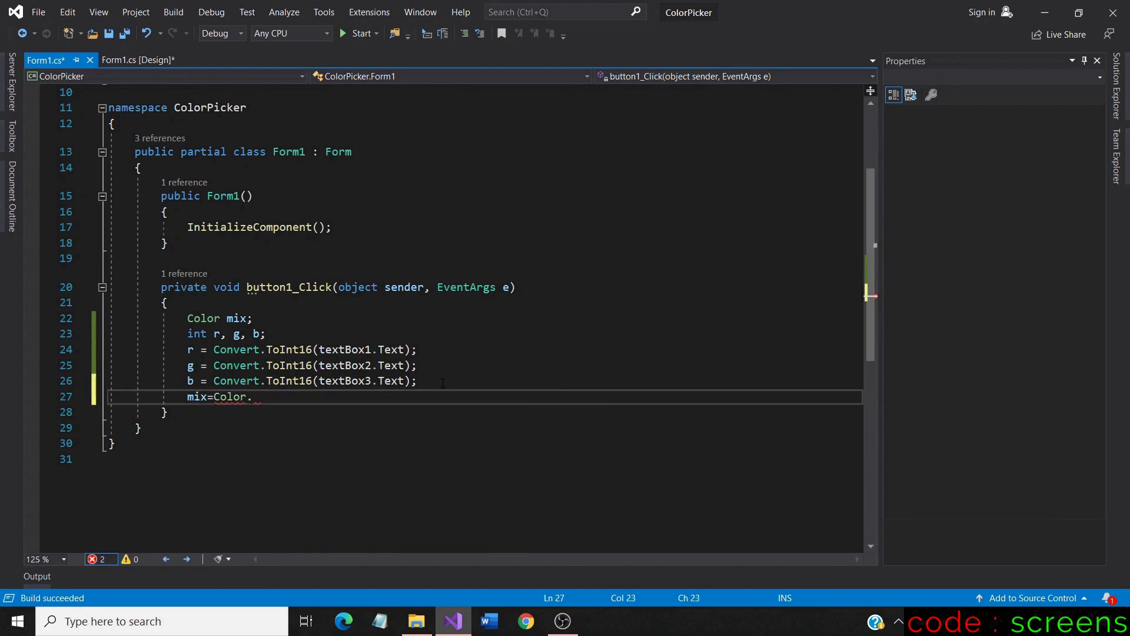
type("FromArgb(")
type("r")
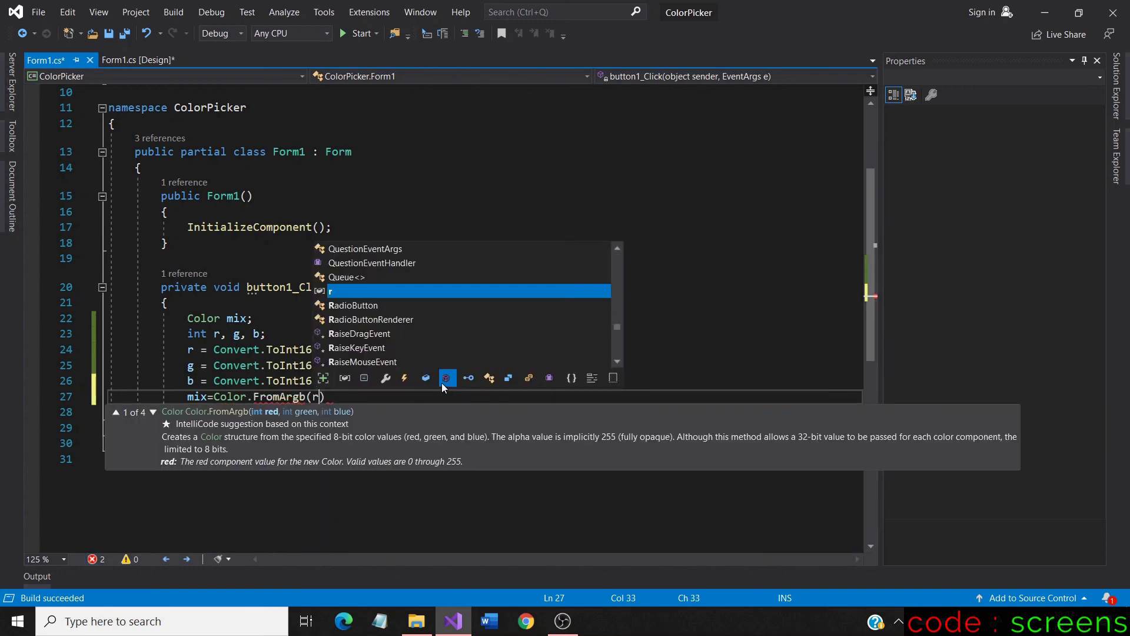
type(", g, b")
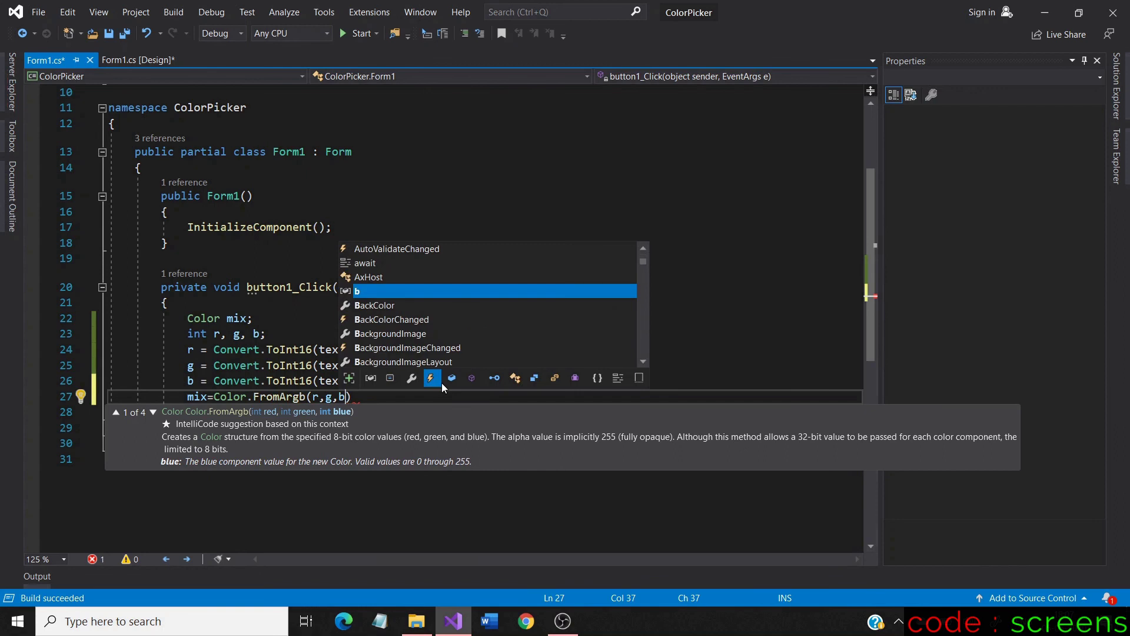
type(");")
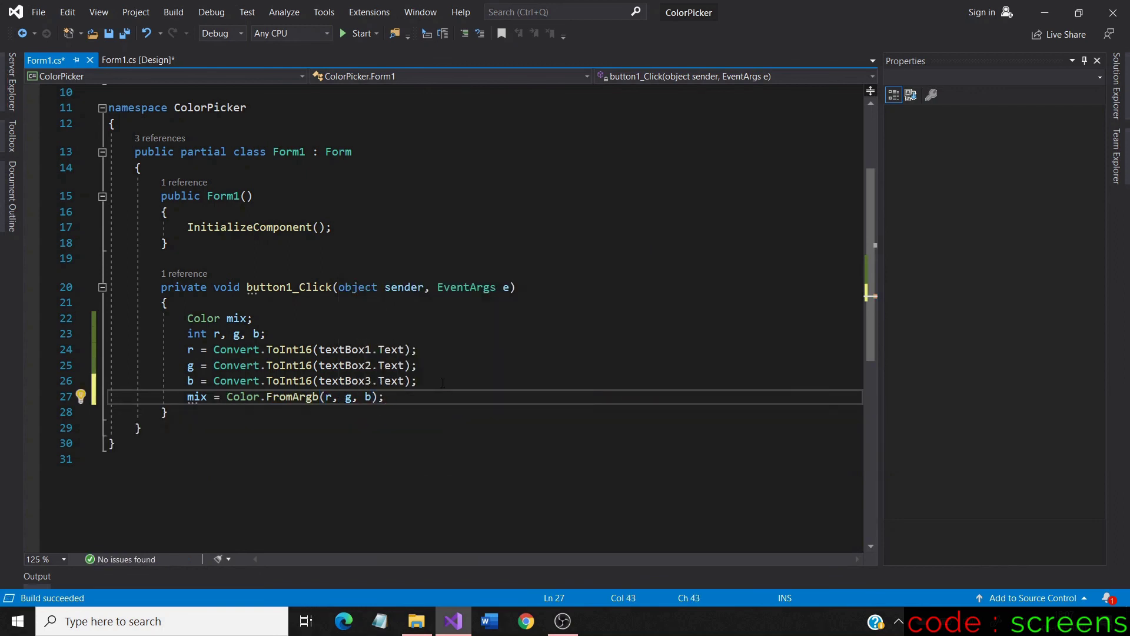
Add textBox4.BackColor = mix; on line 28 and save Form1.cs.
key("Return")
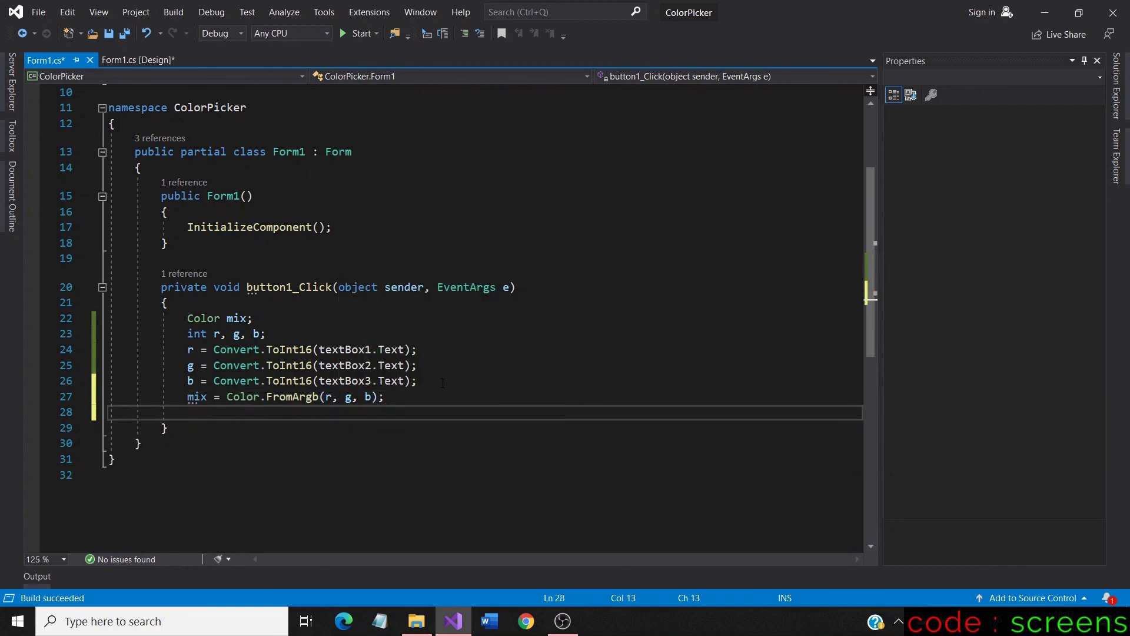
type("text")
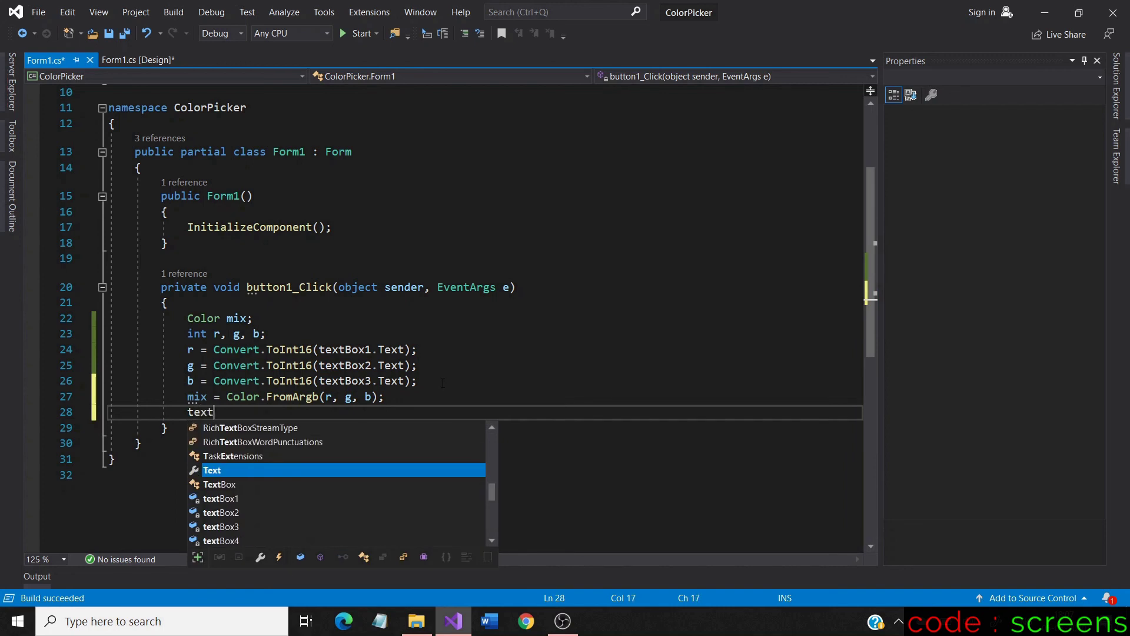
key("Down")
key("Down")
key("Down")
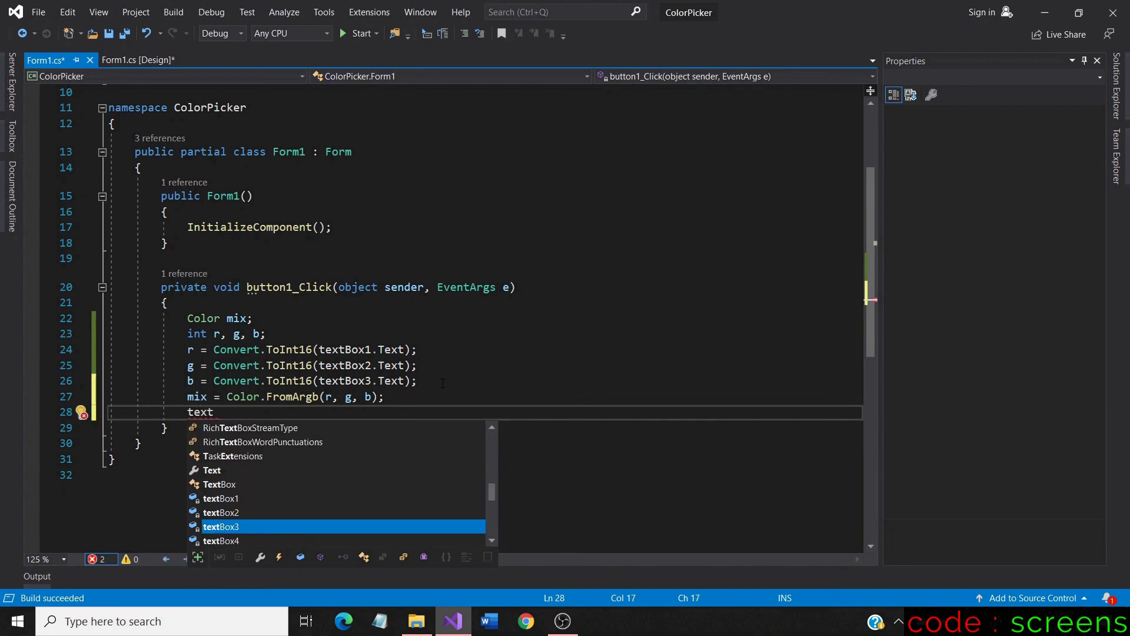
key("Down")
key("Return")
type(".")
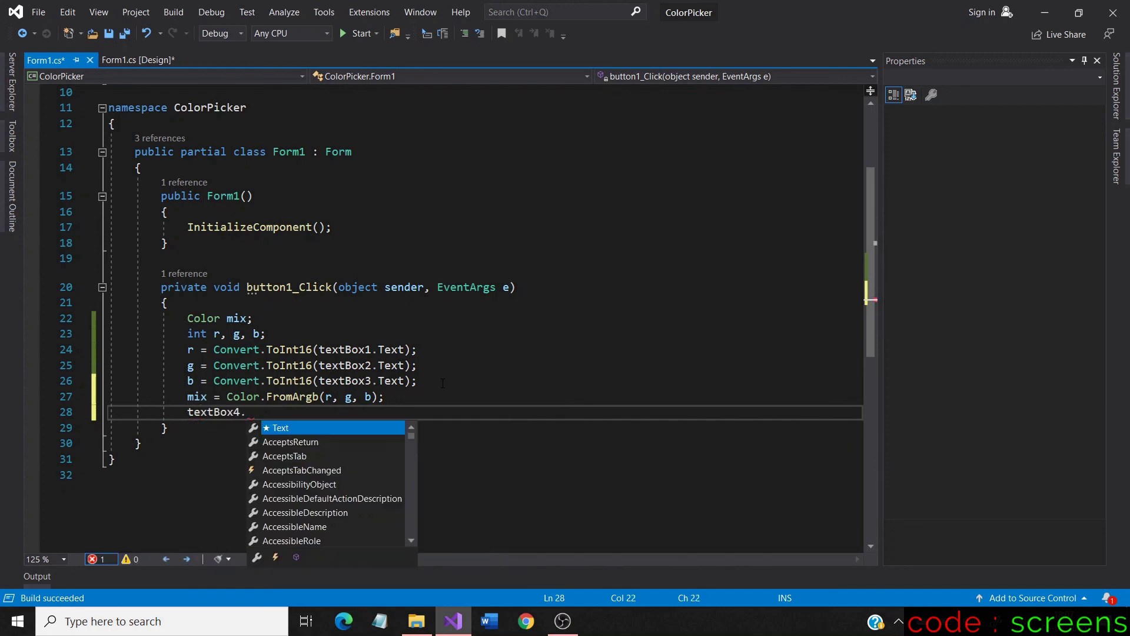
type("Ba")
key("Return")
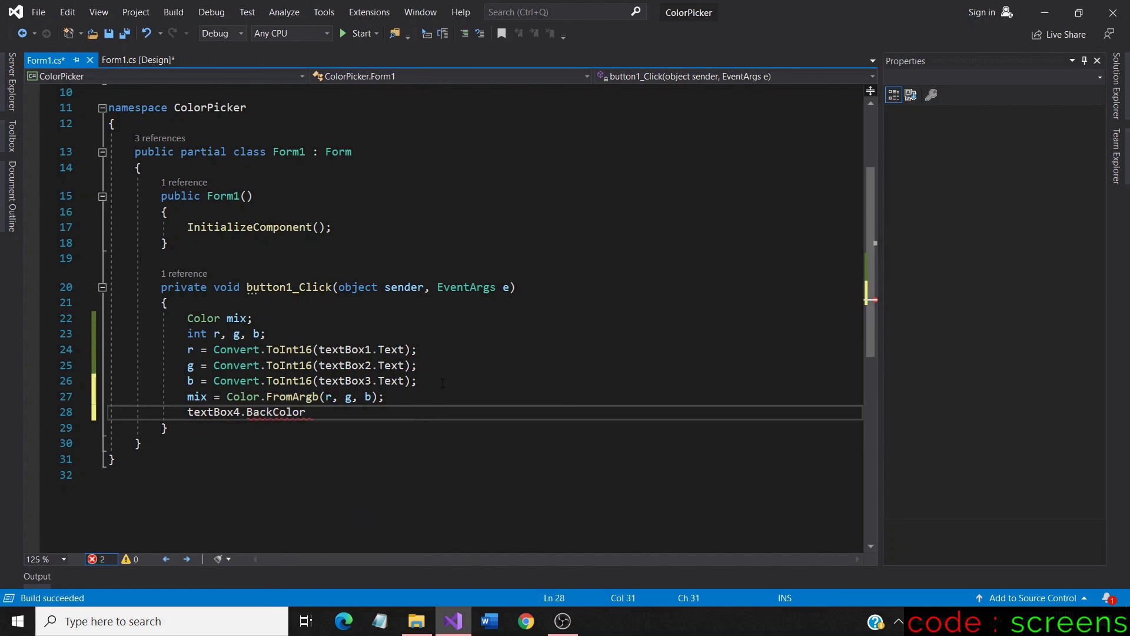
type("= m")
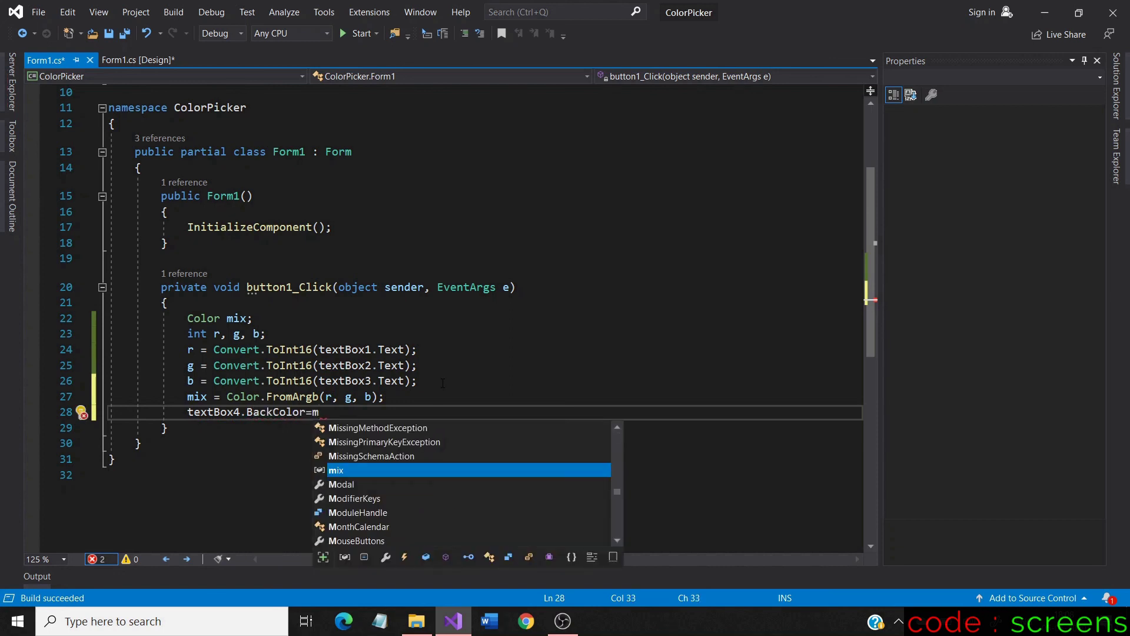
type("ix;")
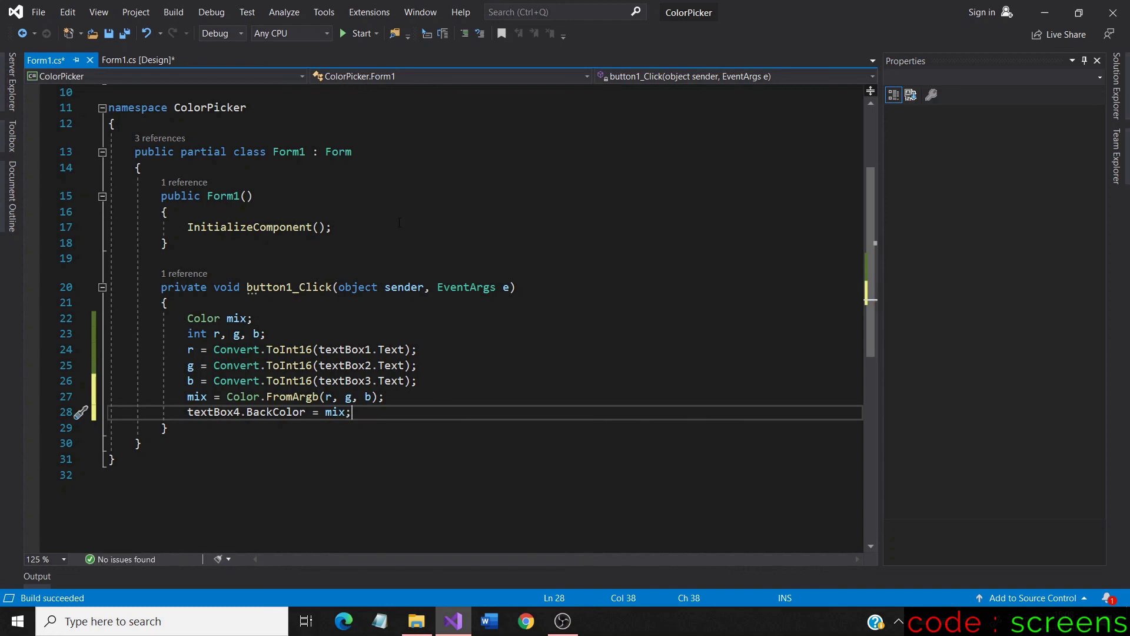
key("ctrl+shift+s")
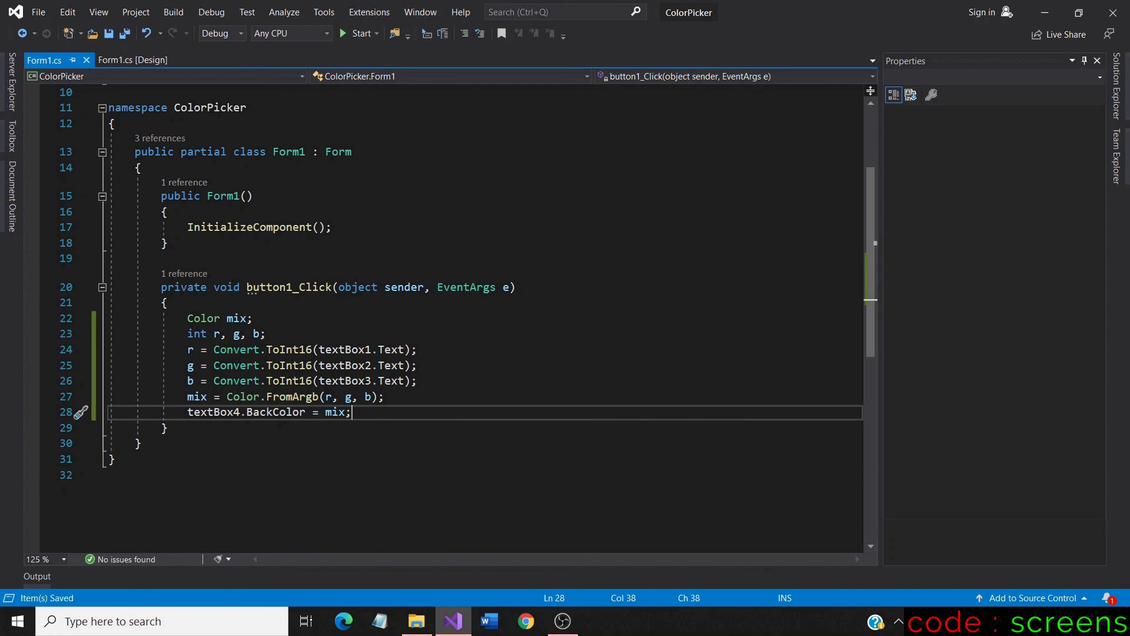
Start the ColorPicker app from the Form1 design view and minimize Visual Studio.
left_click(127, 63)
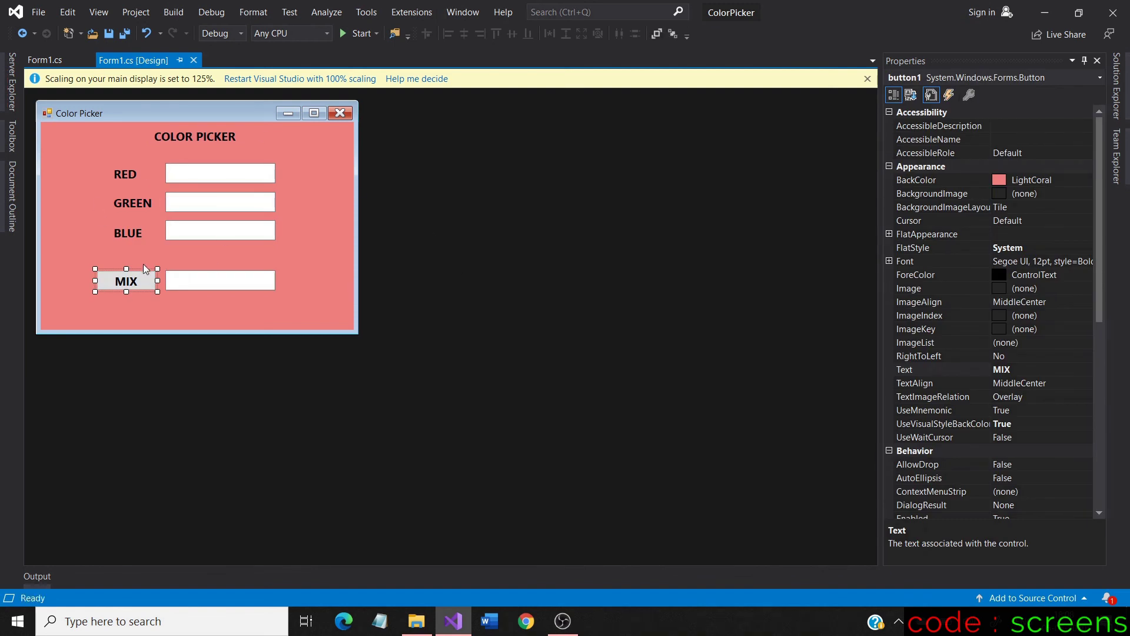
left_click(353, 35)
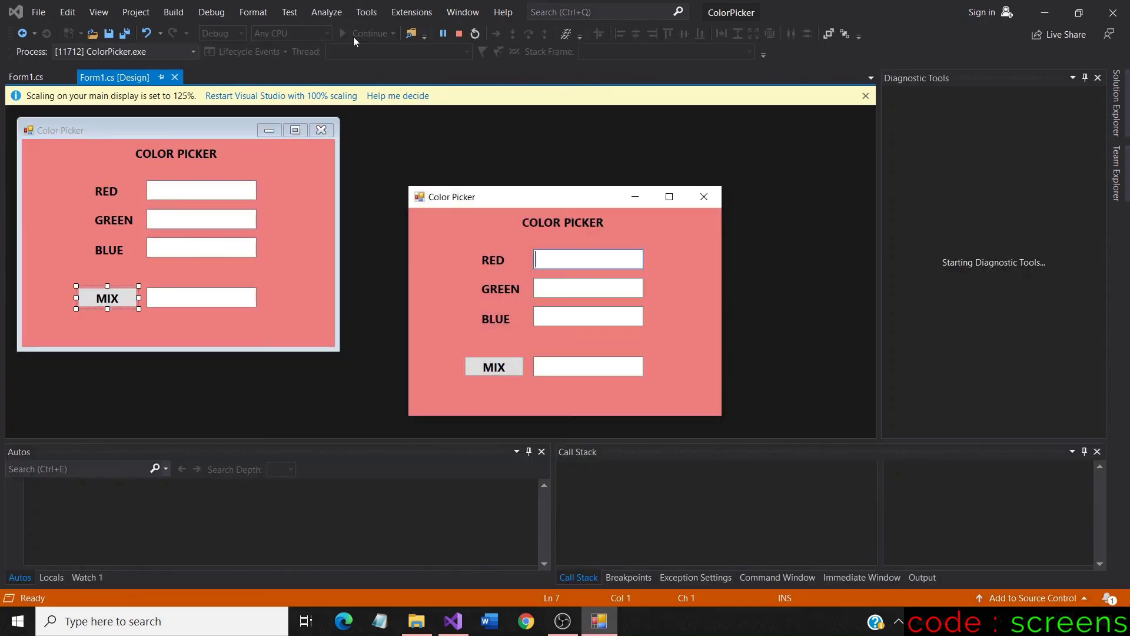
left_click(1044, 12)
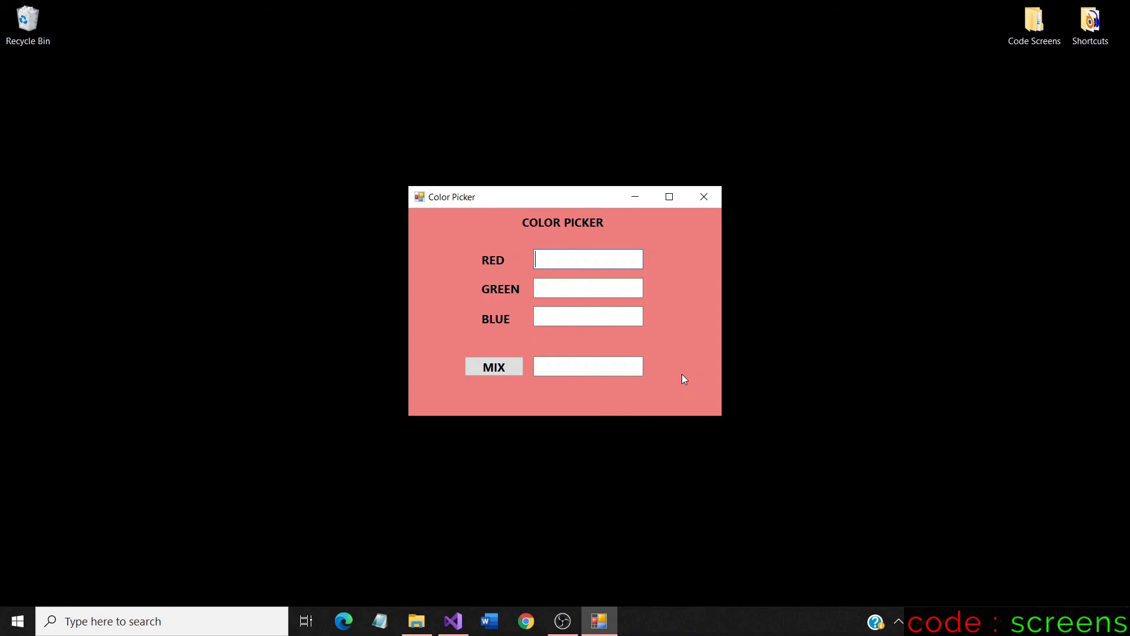
type("0")
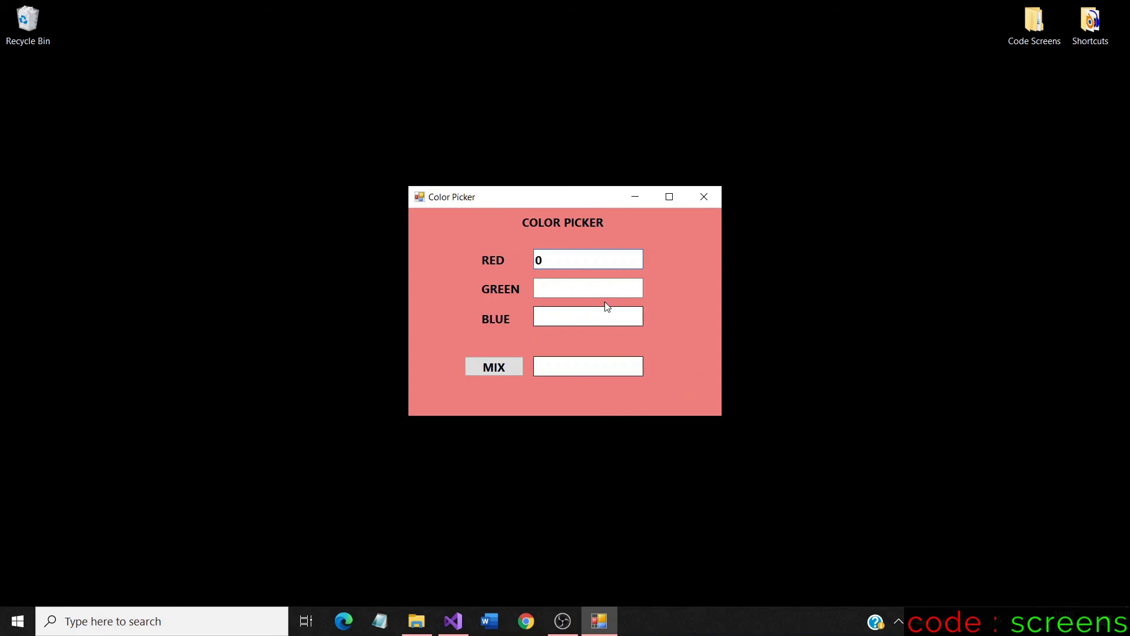
Mix RED 0, GREEN 0, BLUE 0 to turn the result box black.
left_click(599, 292)
type("0")
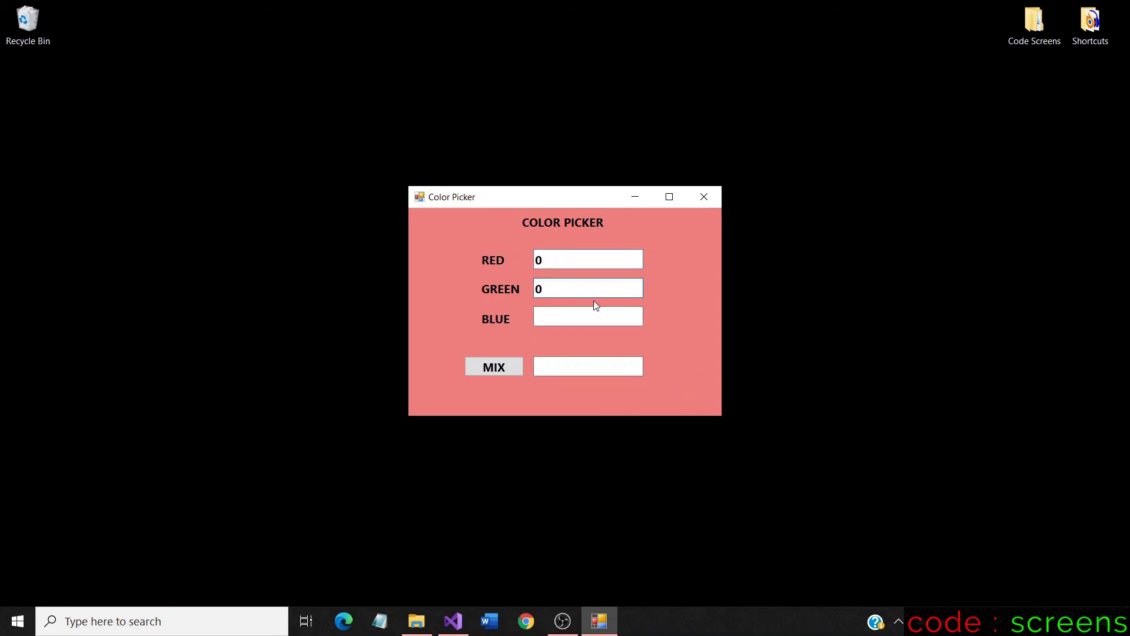
left_click(581, 317)
type("0")
left_click(497, 368)
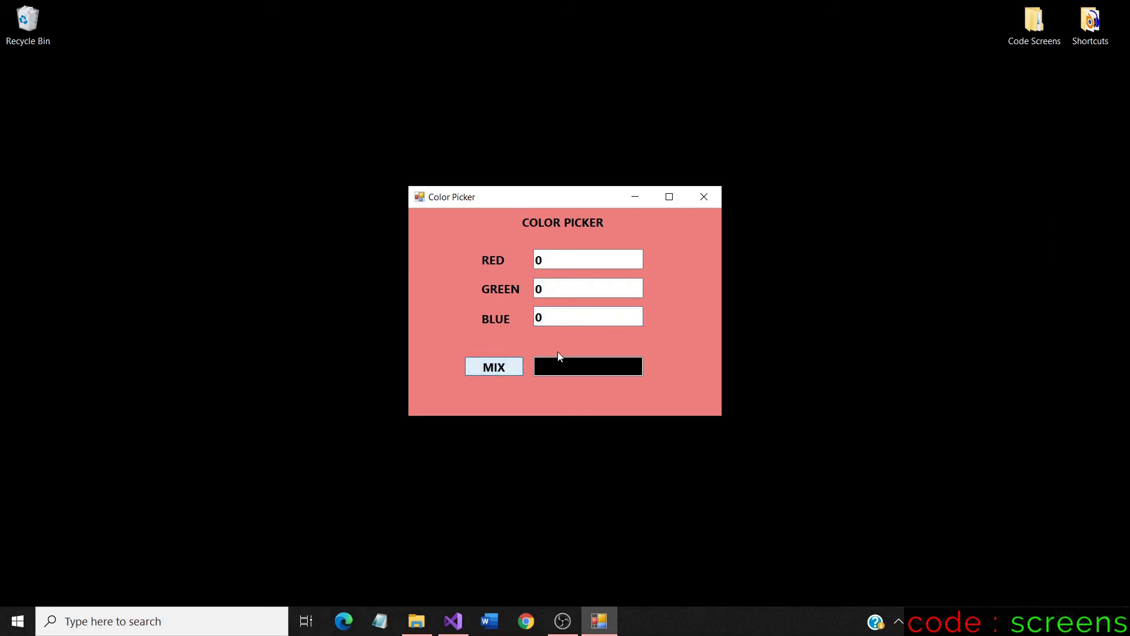
Change all three values to 255 and mix to turn the result white.
left_click_drag(546, 258, 518, 260)
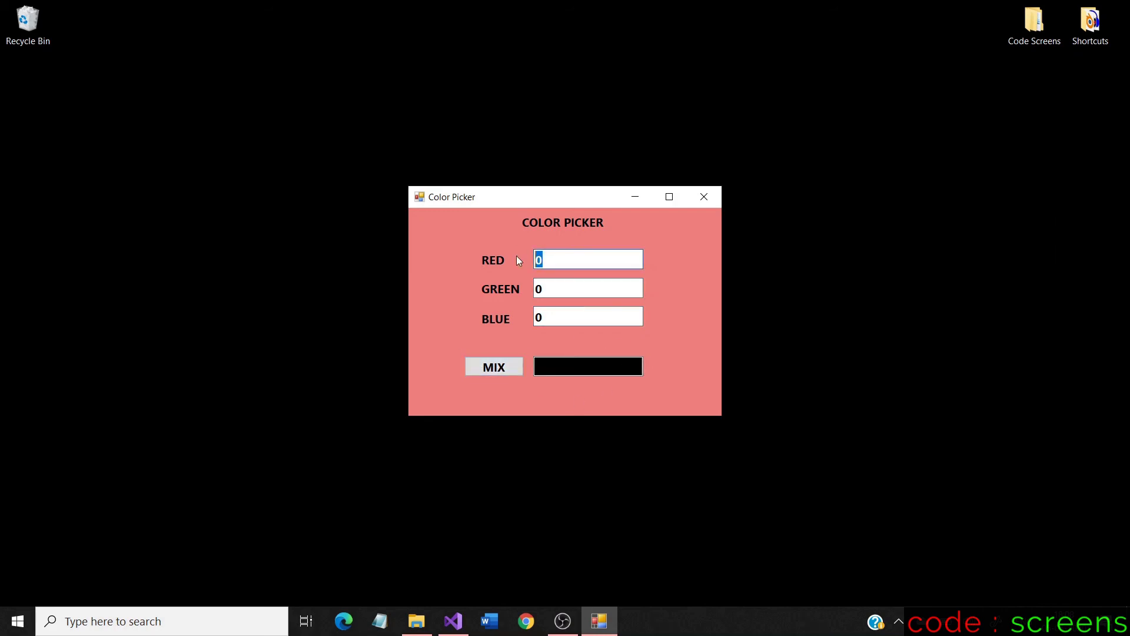
type("255")
left_click_drag(546, 289, 533, 288)
type("2")
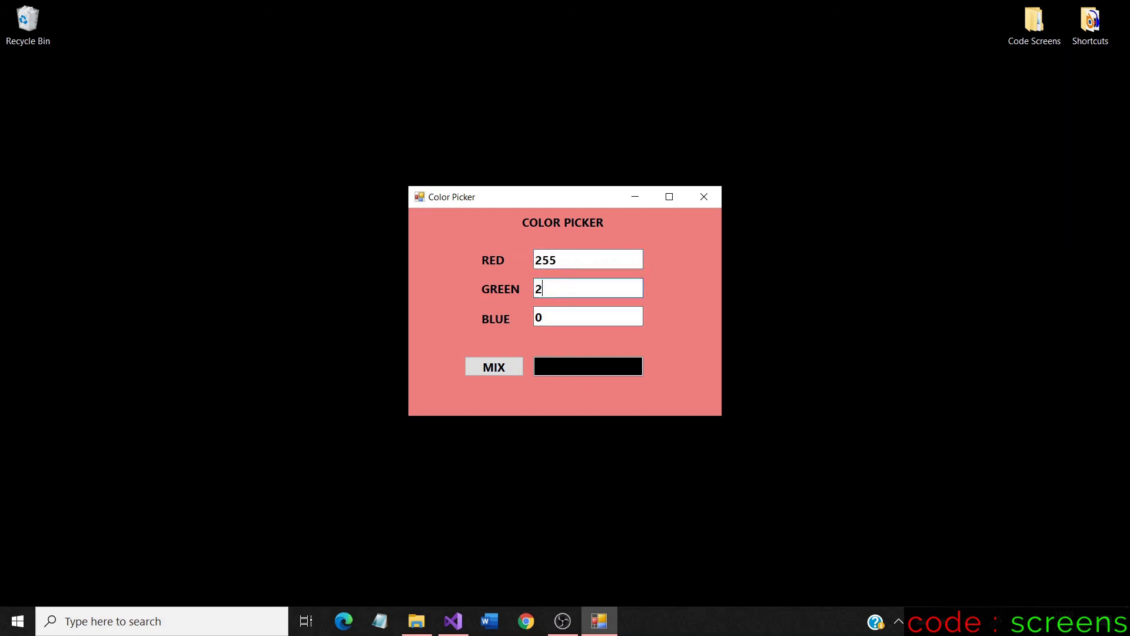
type("55")
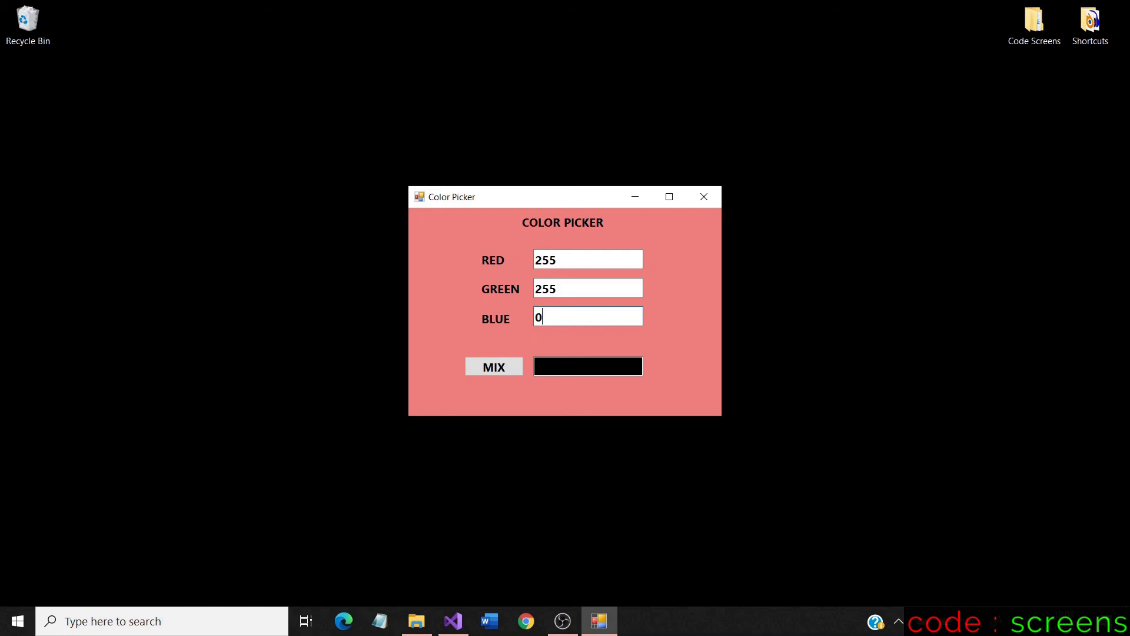
key("BackSpace")
type("255")
left_click(506, 368)
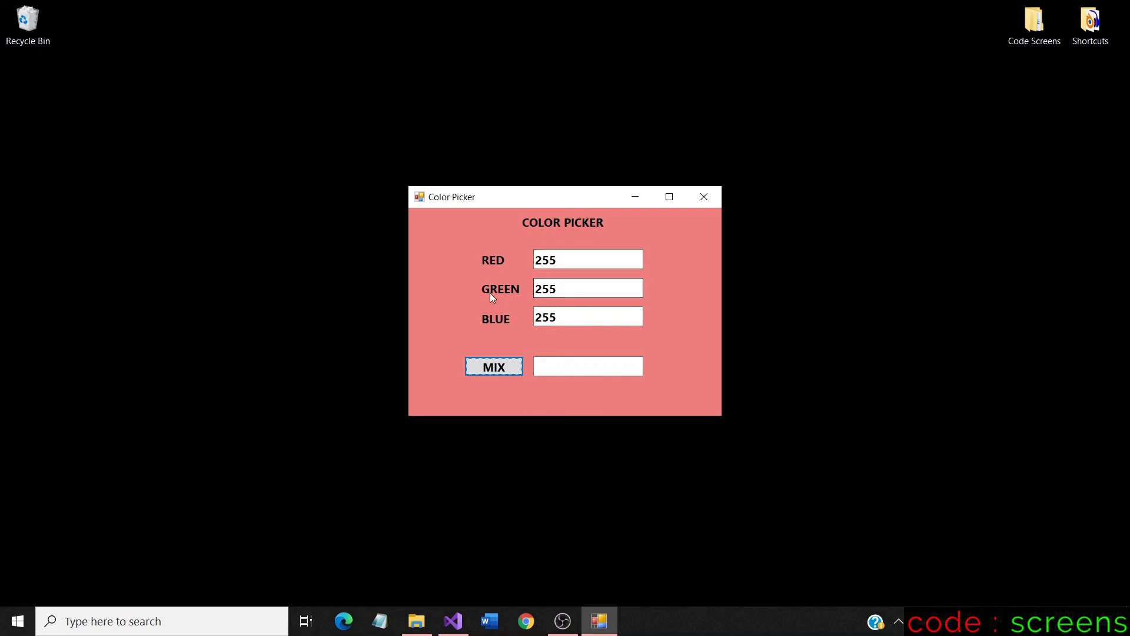
Mix red (255, 0, 0), then magenta (255, 0, 255).
left_click_drag(558, 289, 523, 291)
left_click_drag(560, 317, 530, 319)
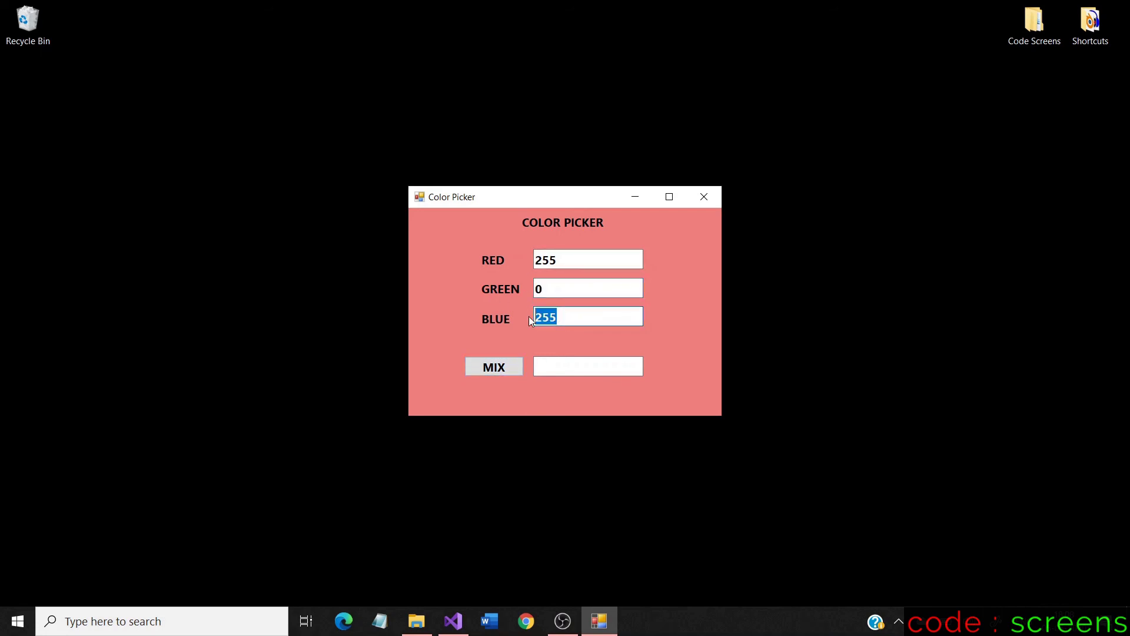
type("0")
left_click(509, 368)
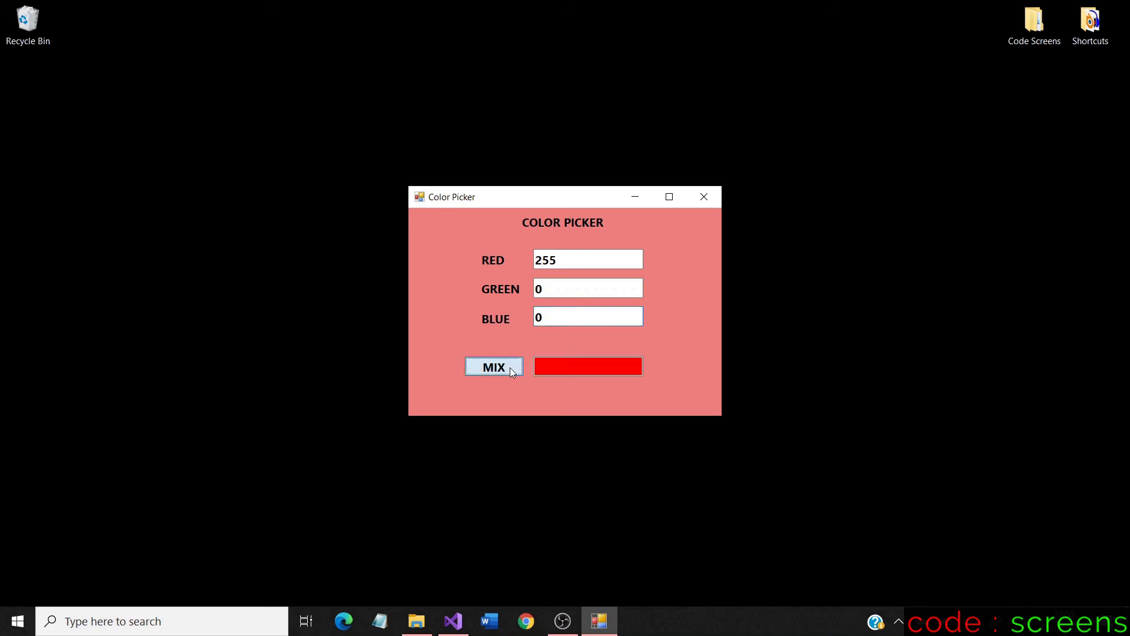
left_click_drag(542, 317, 528, 319)
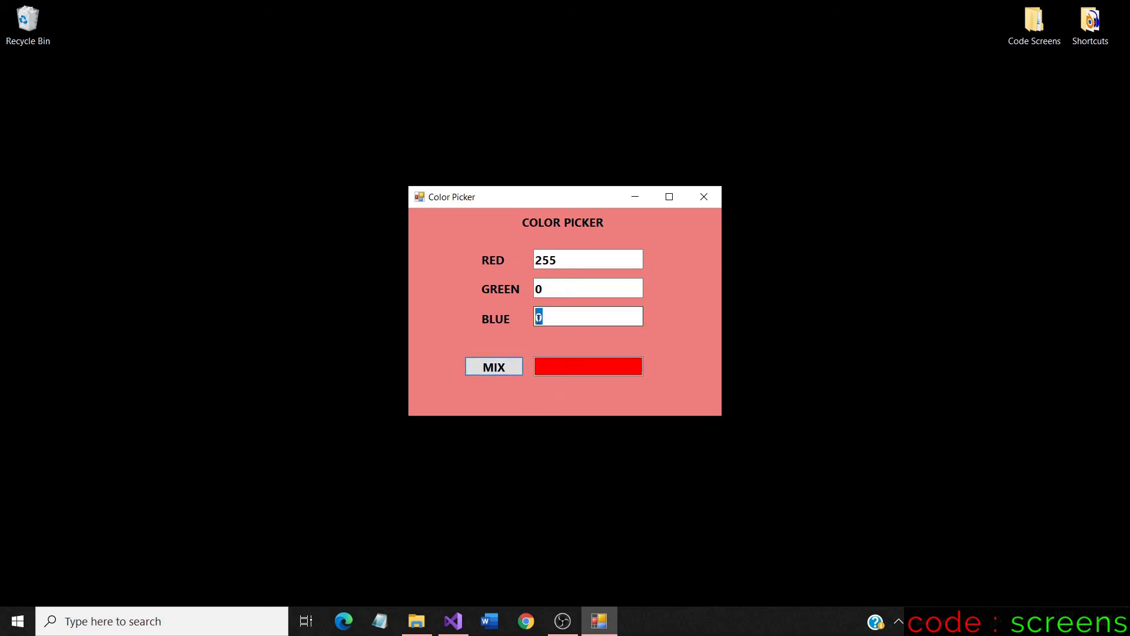
type("255")
left_click(488, 366)
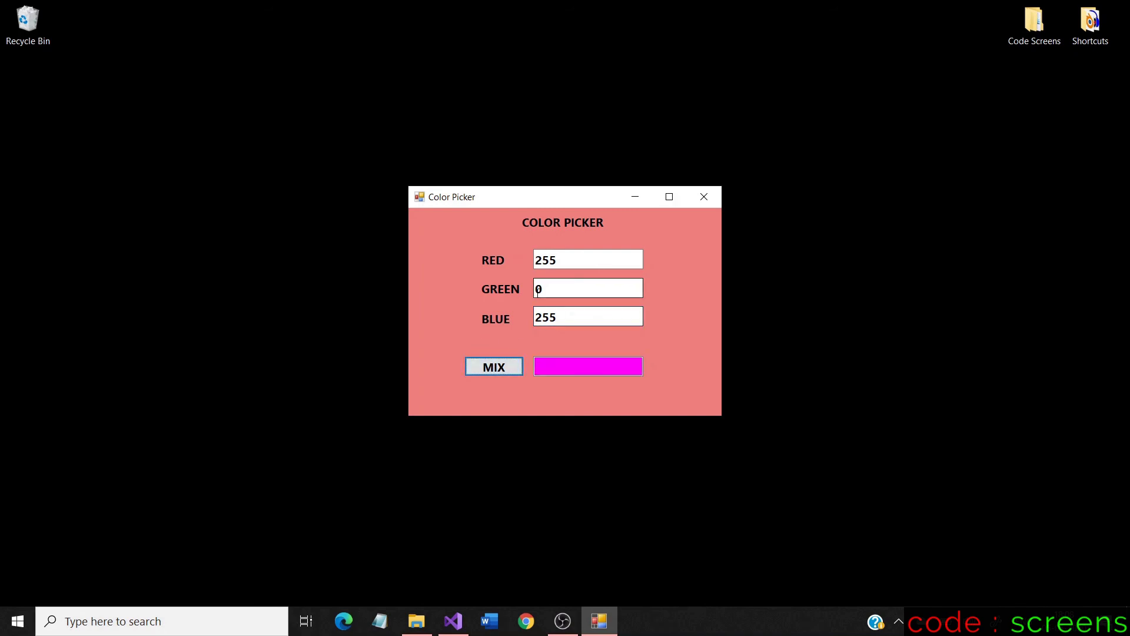
Mix blue (0, 0, 255), then cyan (0, 255, 255).
left_click_drag(552, 260, 490, 265)
type("0")
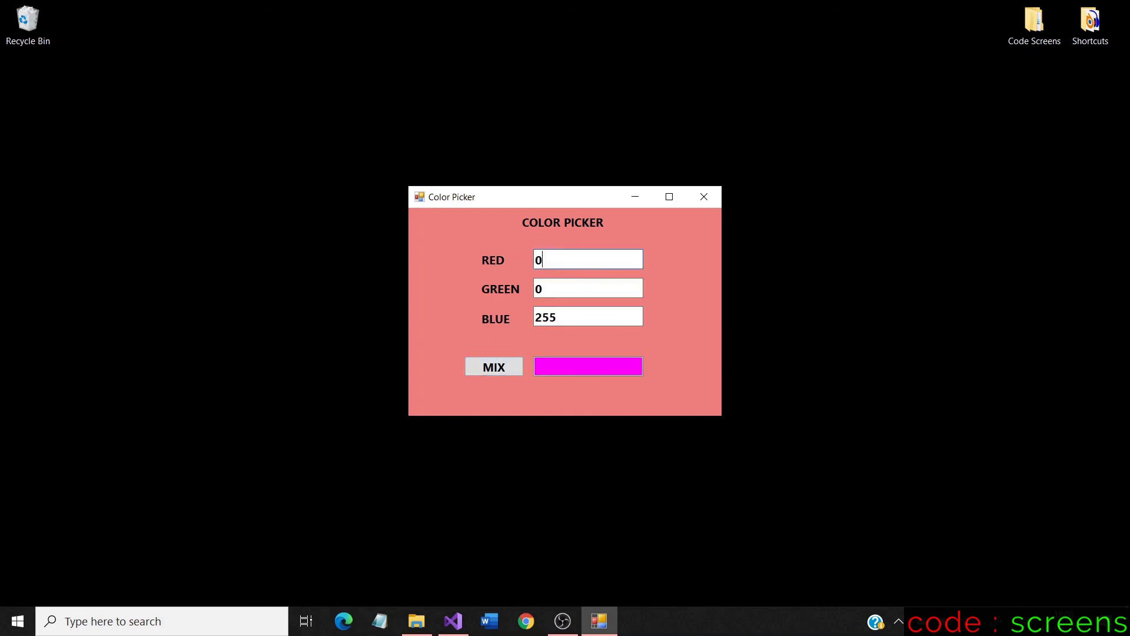
left_click(499, 369)
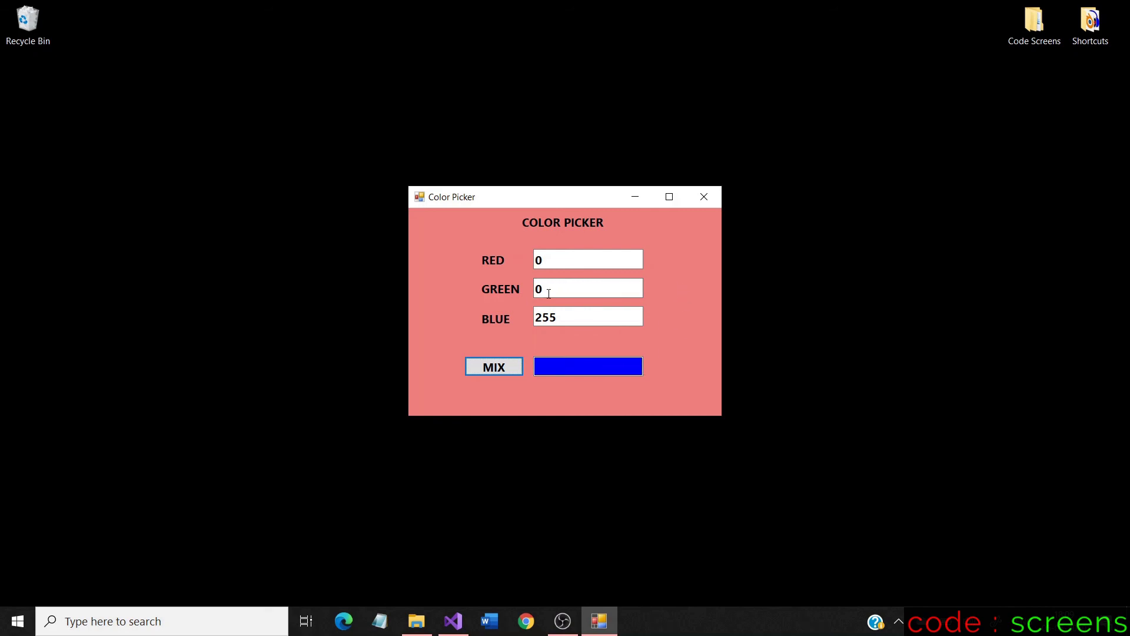
left_click_drag(550, 290, 528, 293)
type("55")
left_click(494, 371)
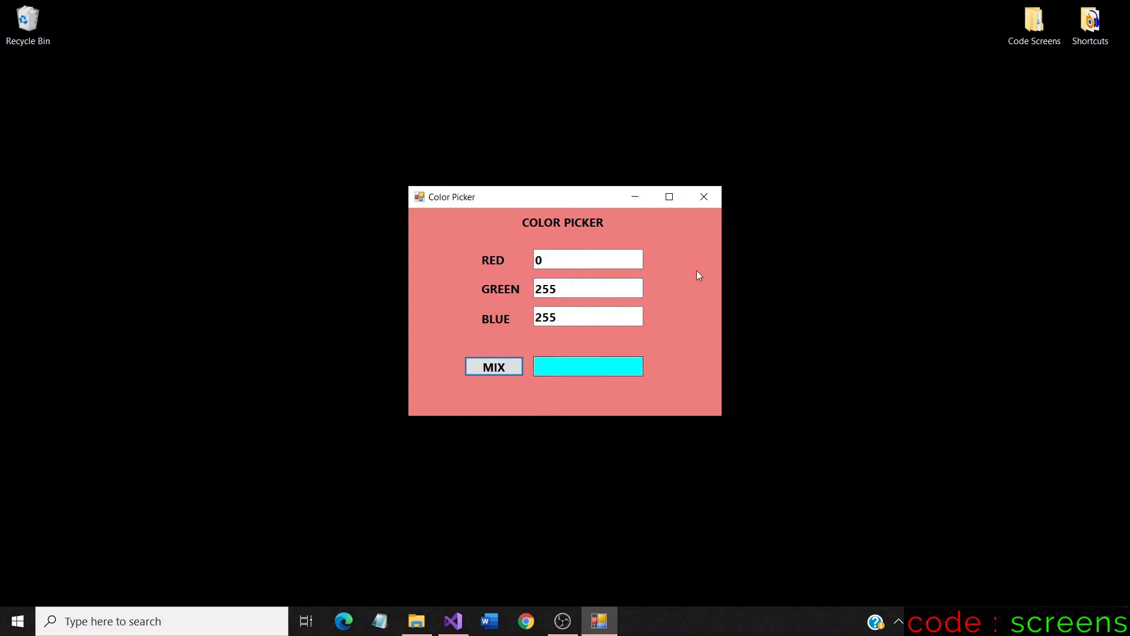